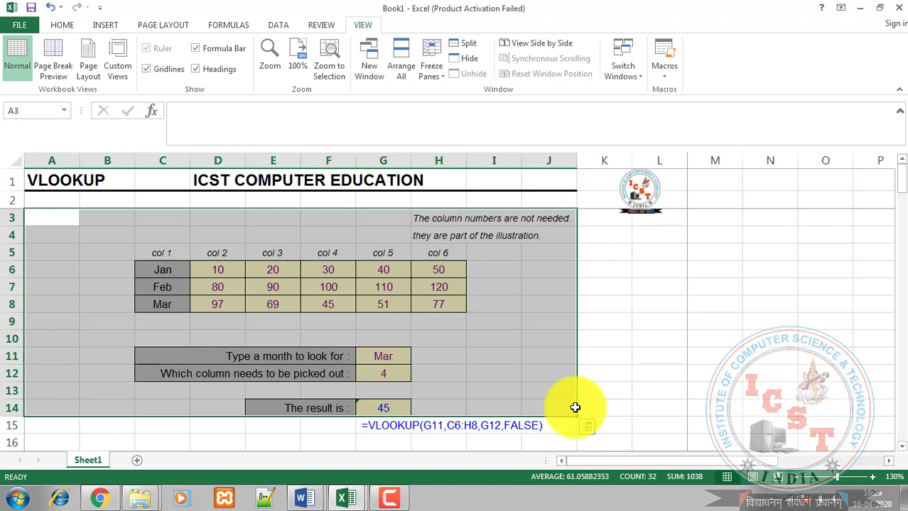
Examine the VLOOKUP example's layout, including the monthly data table, its column-number headings in C5:H5 and the lookup area below
left_click_drag(90, 249, 545, 409)
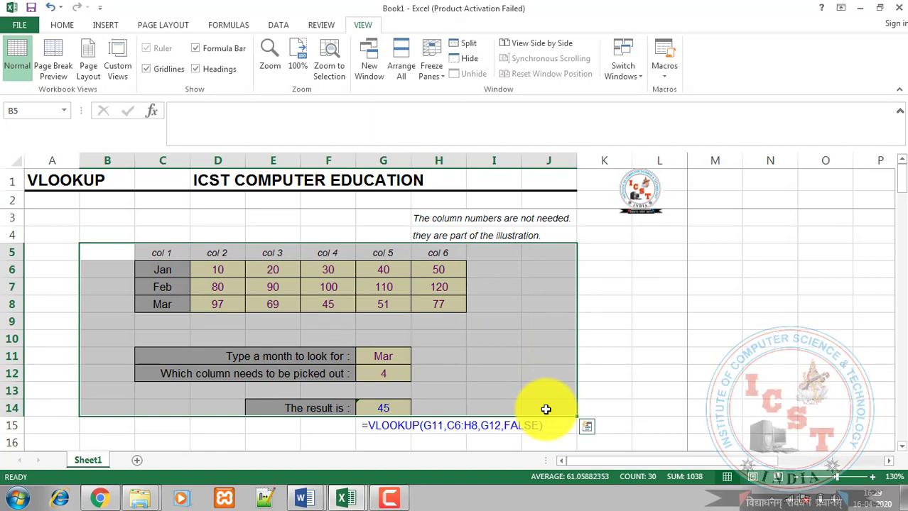
left_click(664, 321)
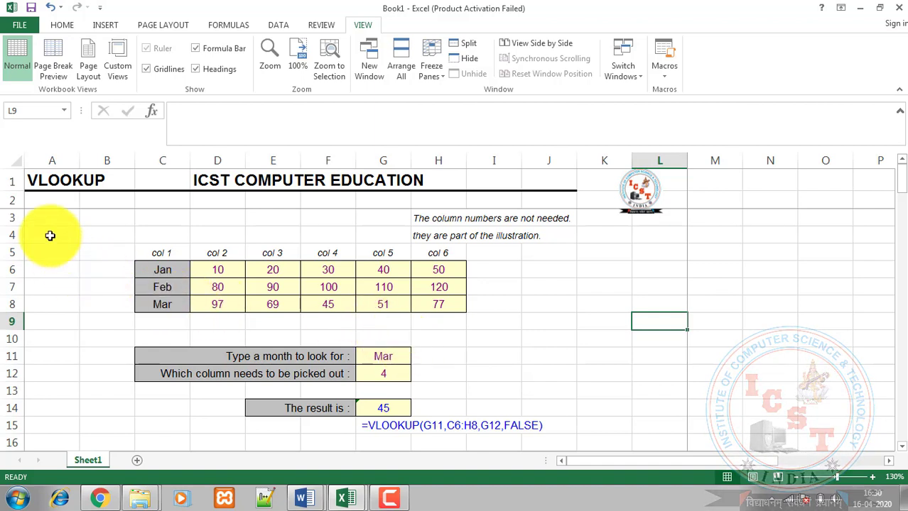
left_click_drag(47, 234, 604, 440)
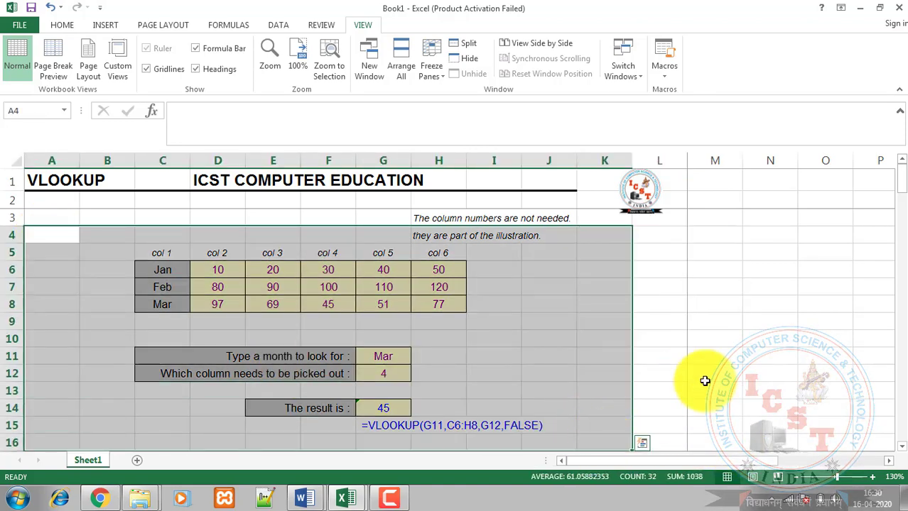
left_click(652, 353)
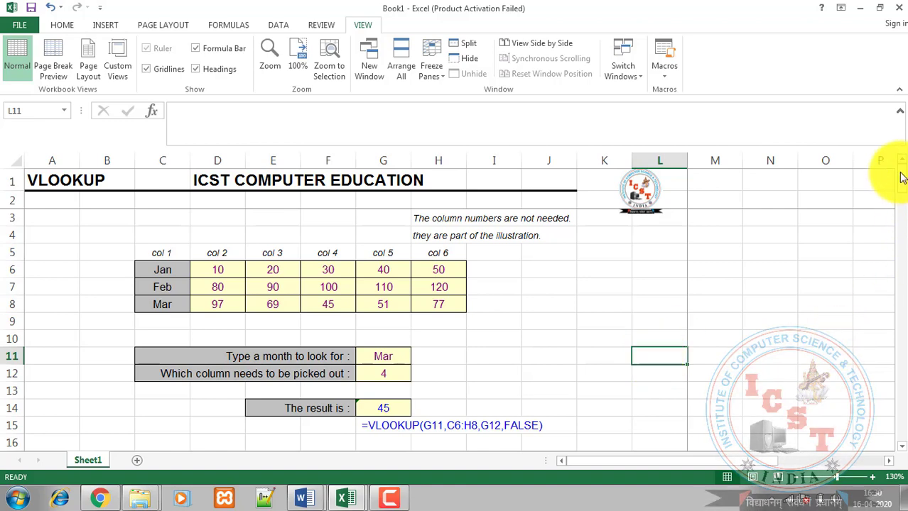
left_click_drag(900, 177, 904, 174)
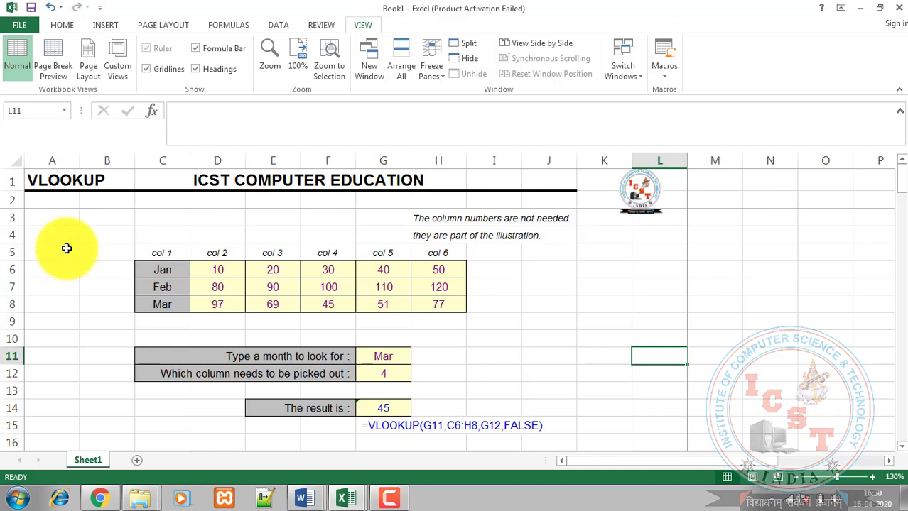
left_click_drag(66, 249, 533, 325)
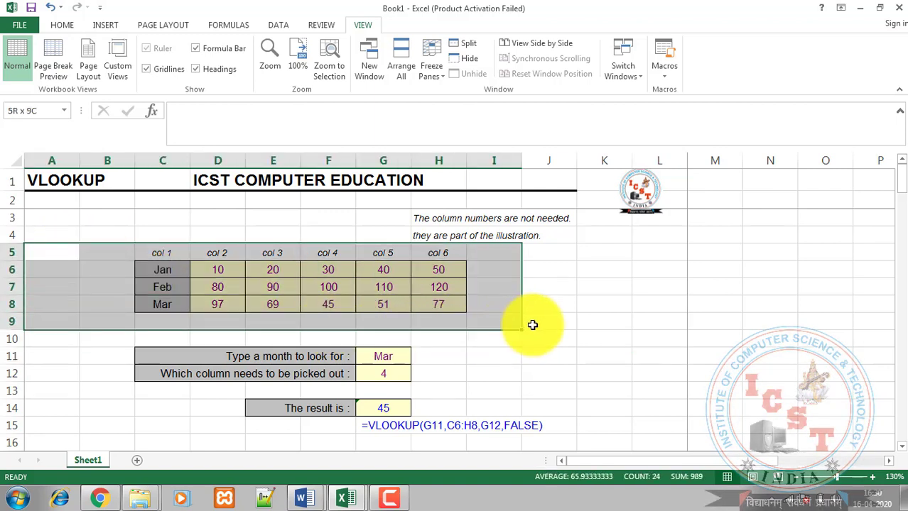
left_click(93, 257)
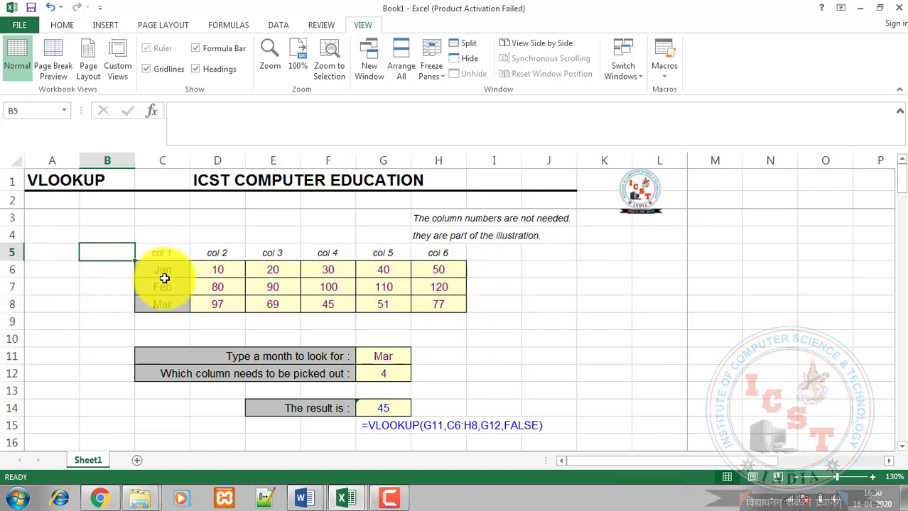
left_click_drag(148, 249, 415, 250)
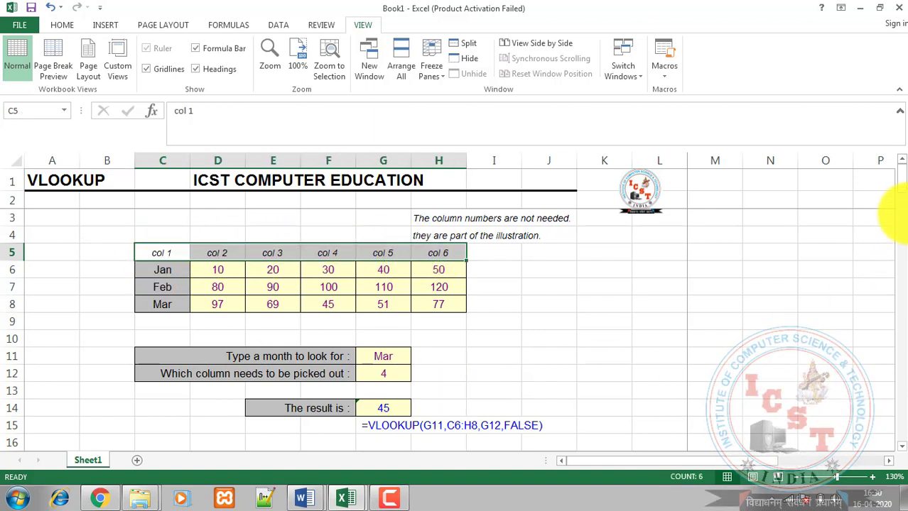
left_click_drag(898, 184, 903, 193)
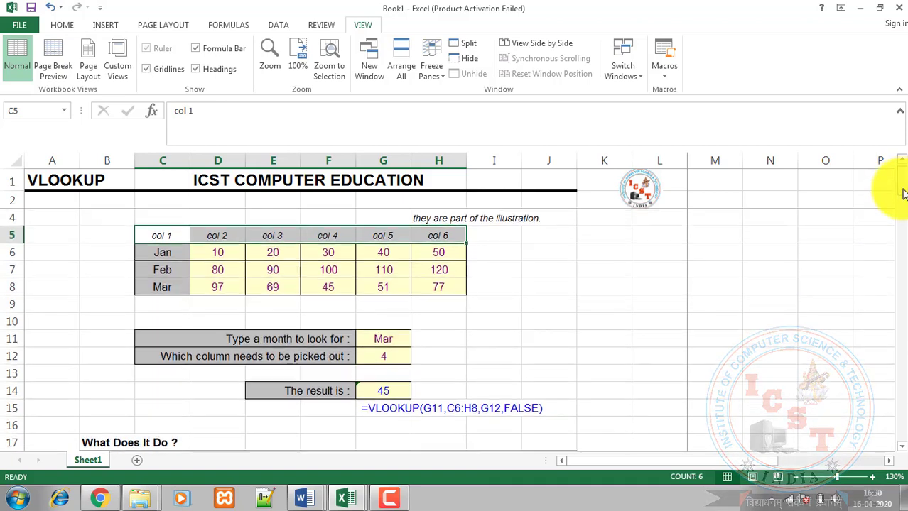
left_click(442, 321)
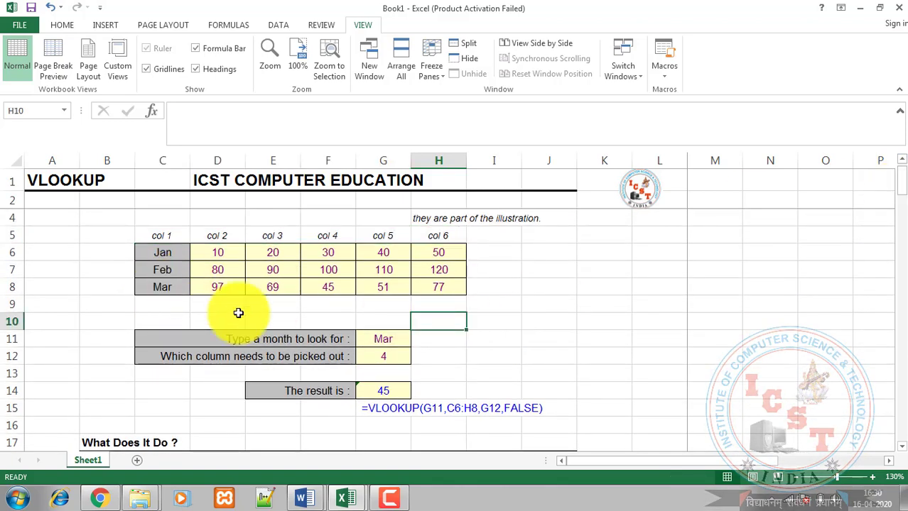
left_click(470, 357)
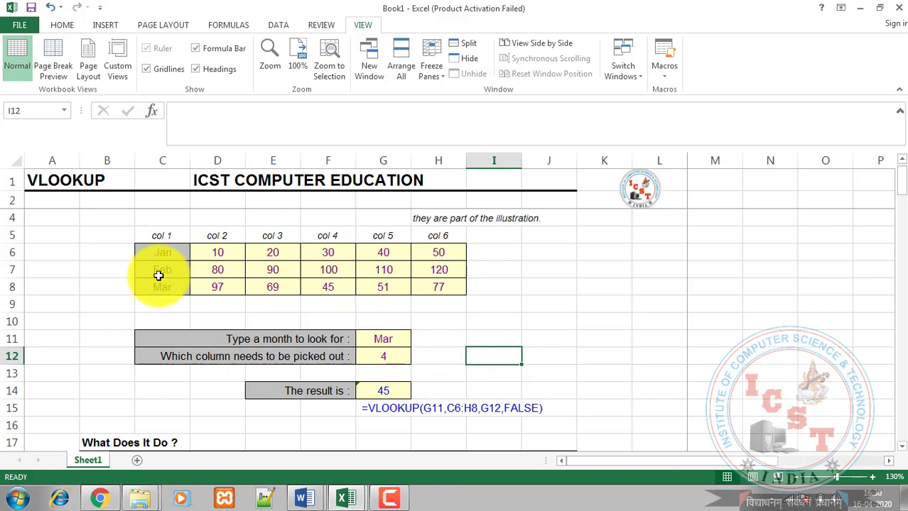
Review the month names in C6:C8 and the values beside them across columns 2 to 6 of the table
left_click_drag(159, 250, 162, 290)
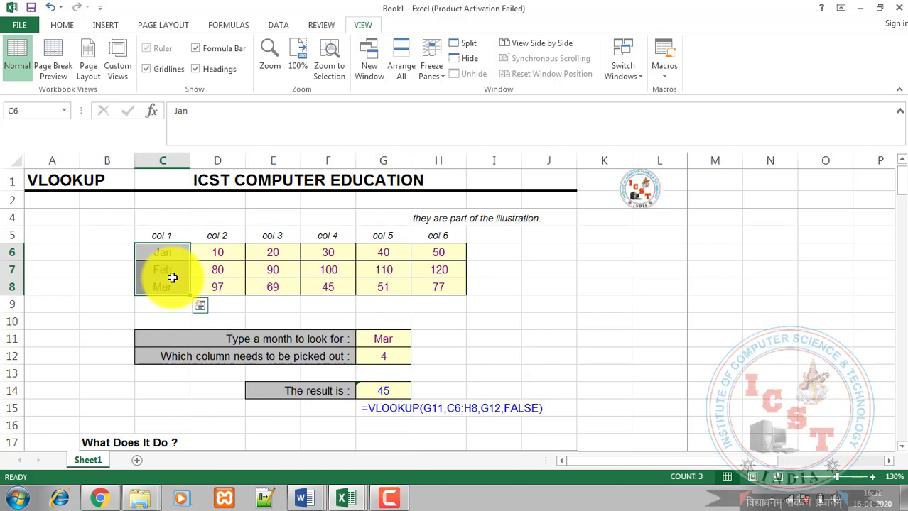
left_click(163, 254)
left_click(216, 250)
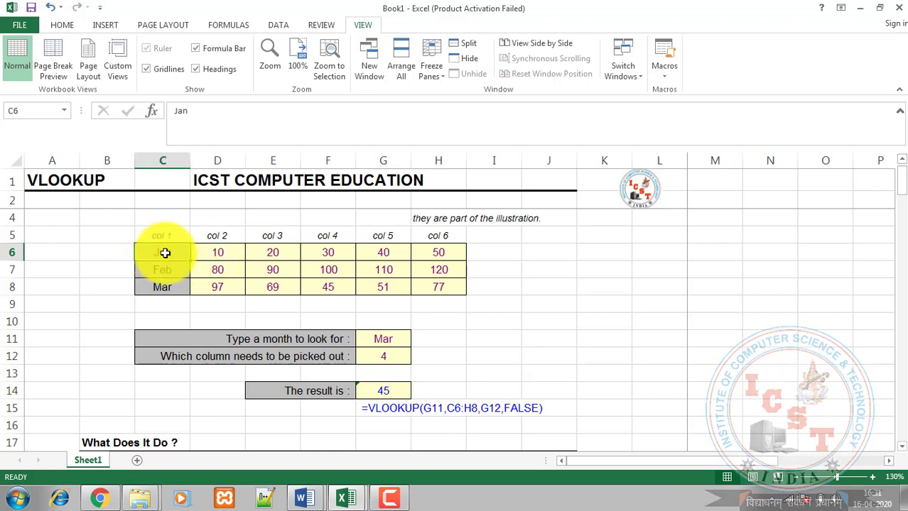
left_click(274, 254)
left_click(341, 254)
left_click(391, 252)
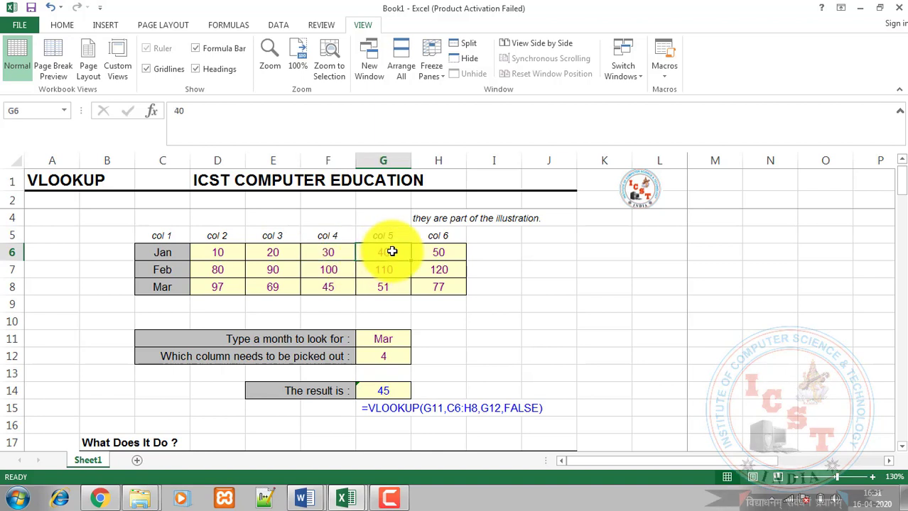
left_click(433, 253)
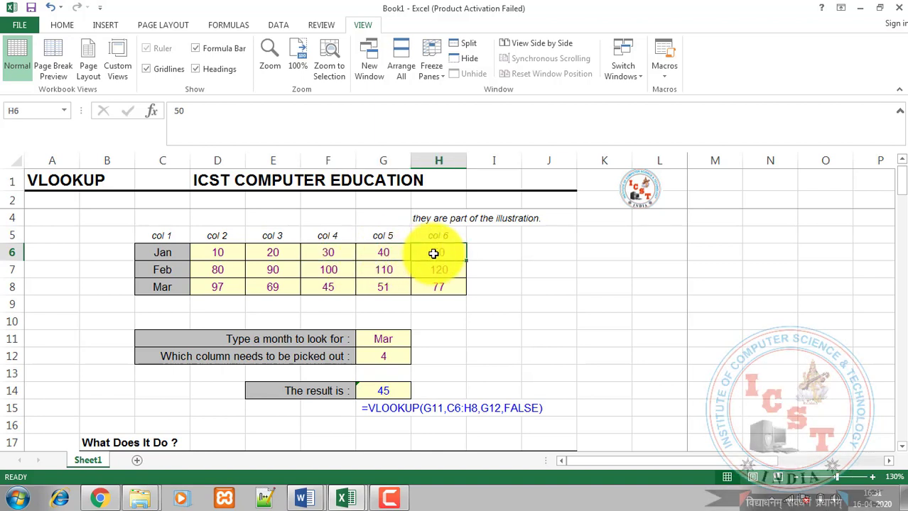
left_click(153, 269)
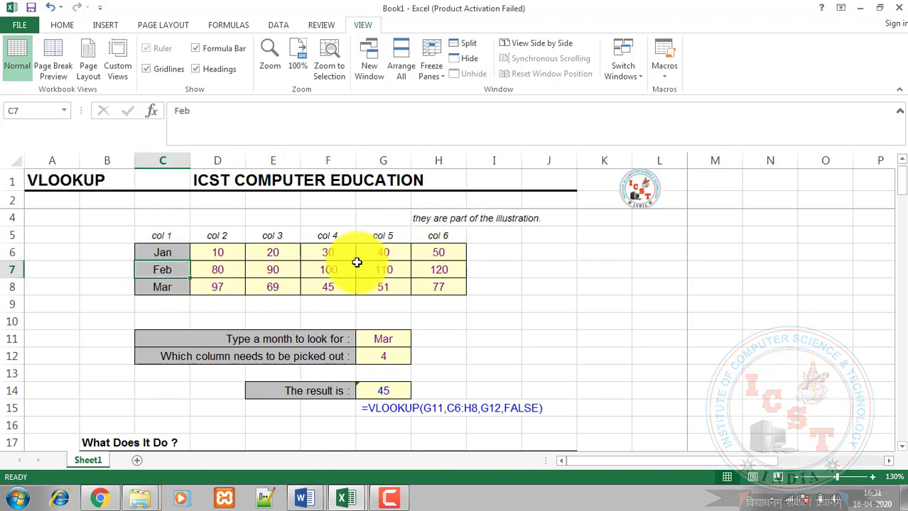
left_click(317, 273)
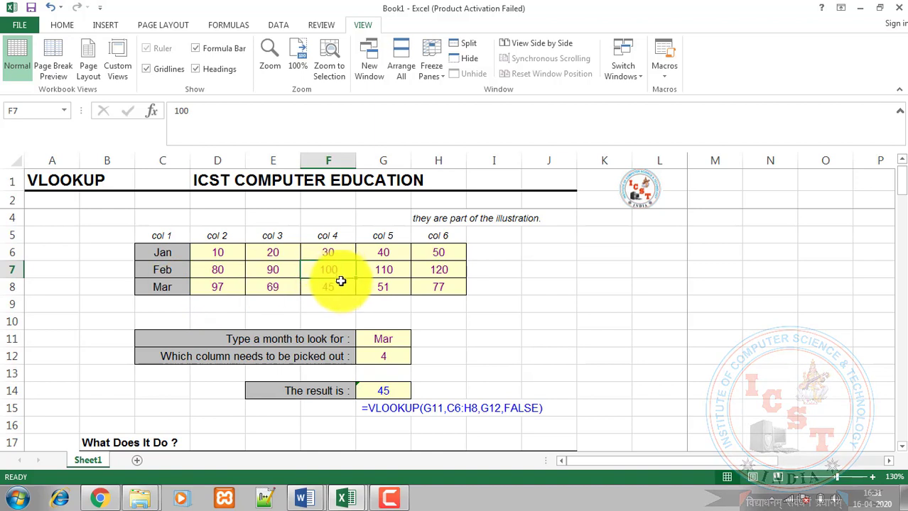
left_click(334, 290)
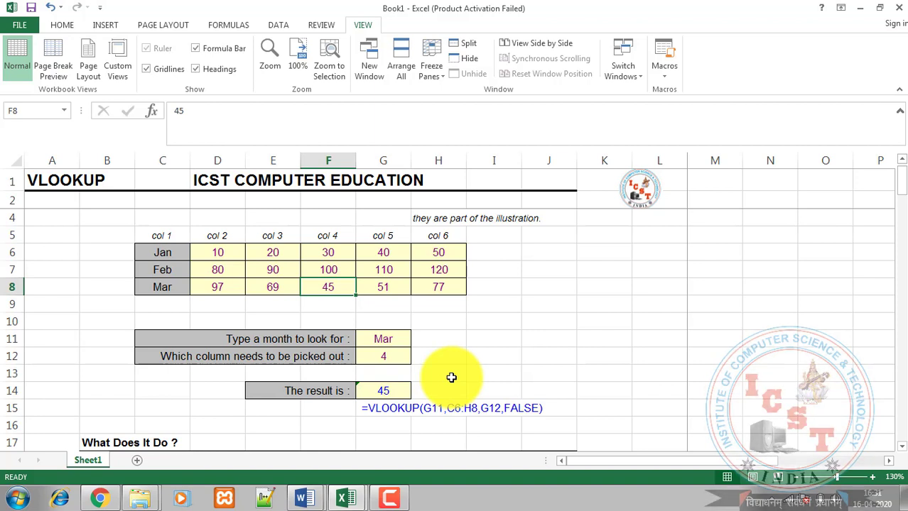
Examine how the month in G11 and the column number in G12 relate to the data range C6:H8
left_click(388, 342)
left_click(150, 253)
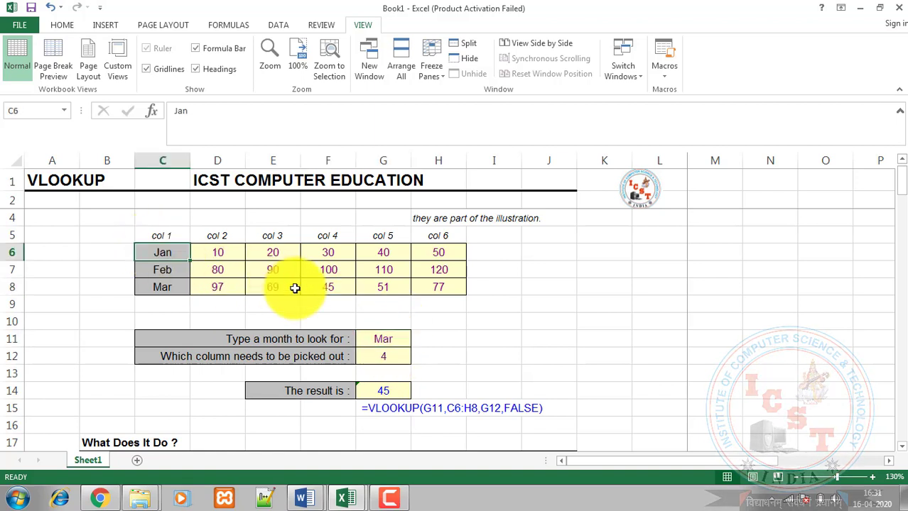
left_click_drag(294, 288, 442, 290)
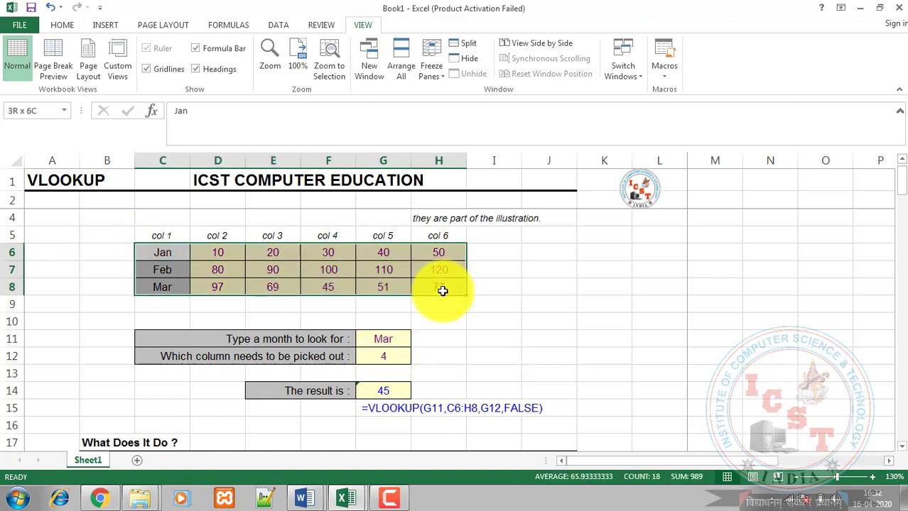
left_click(393, 341)
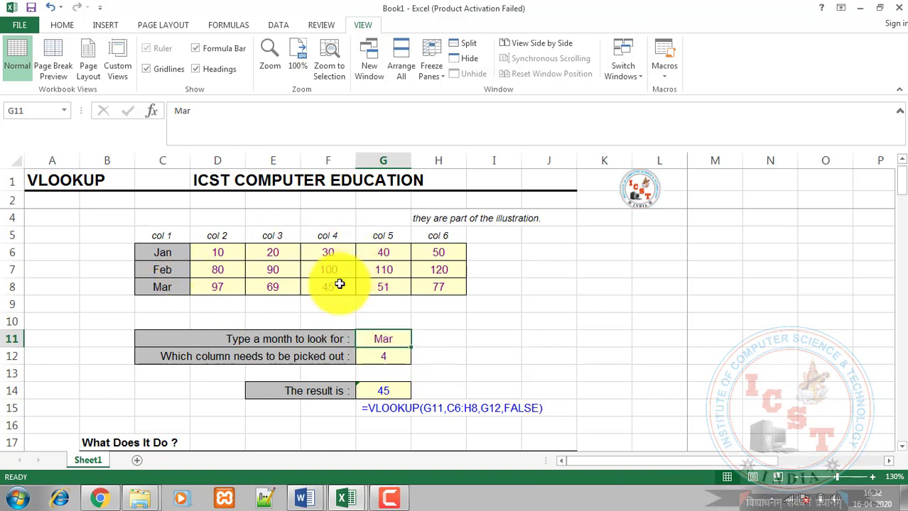
left_click(387, 357)
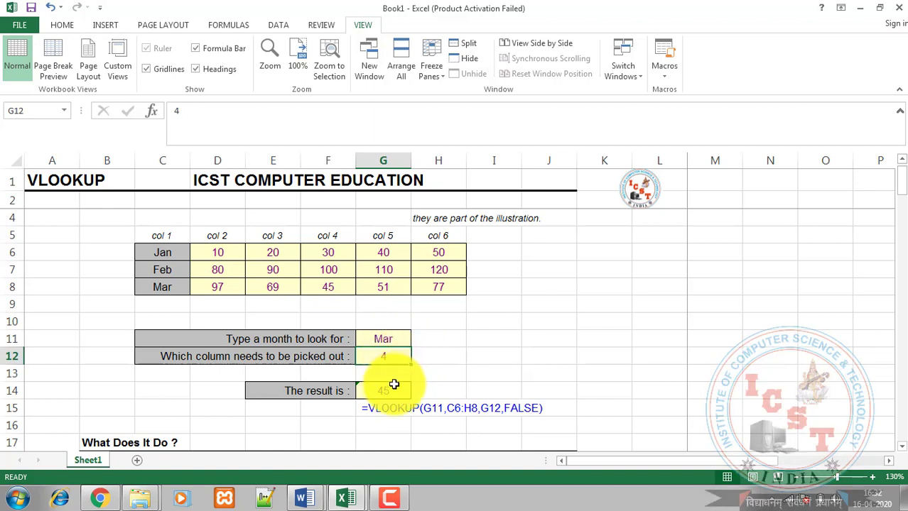
left_click_drag(404, 339, 401, 357)
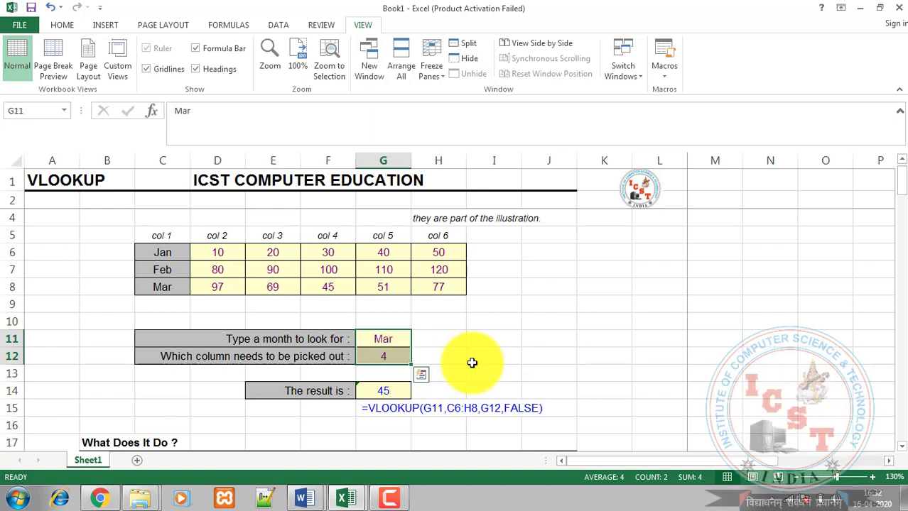
Clear the result cell G14 and start a VLOOKUP formula there with G11 as the lookup value
left_click(394, 391)
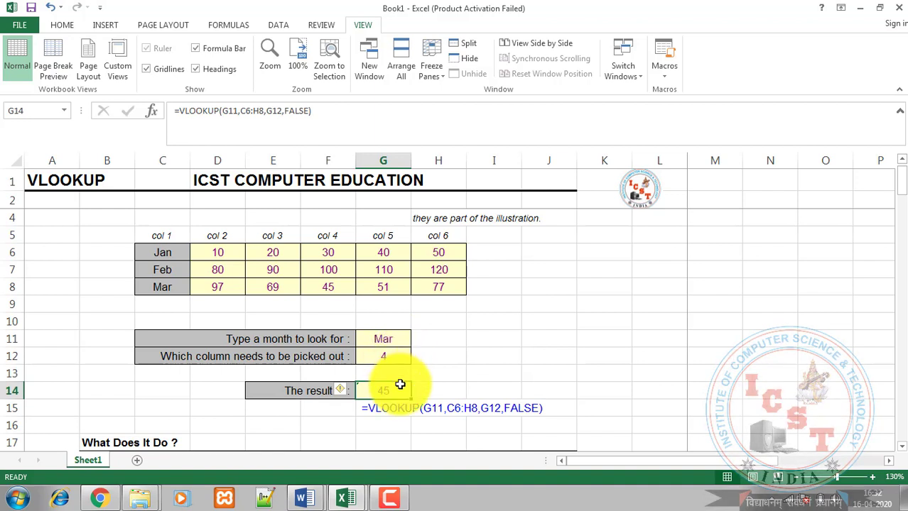
key("Delete")
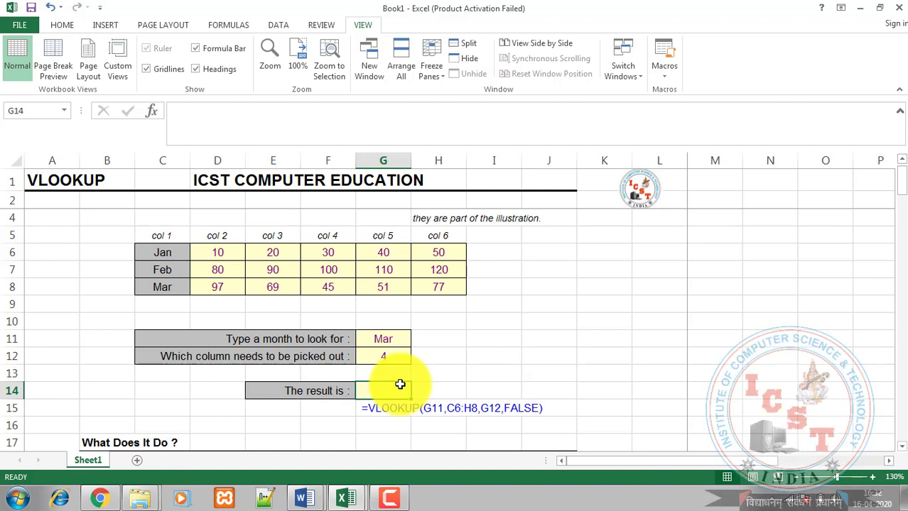
type("=vloo")
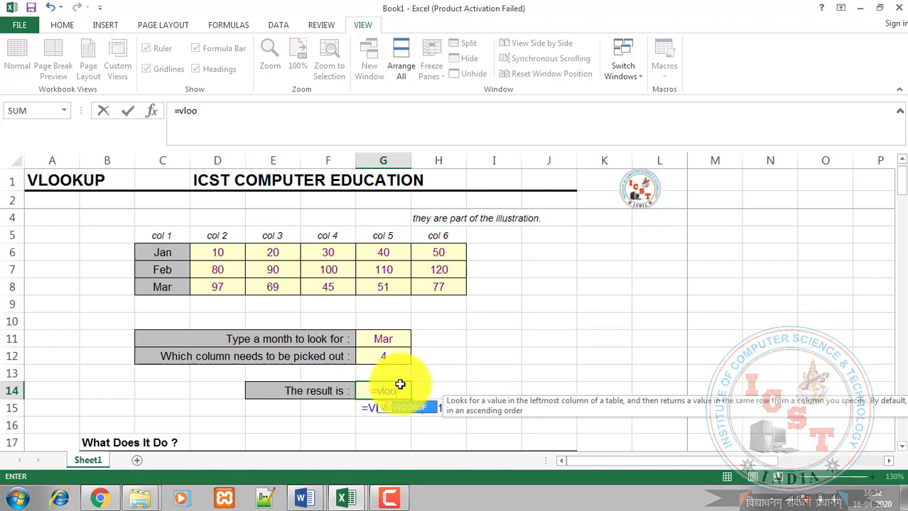
key("Tab")
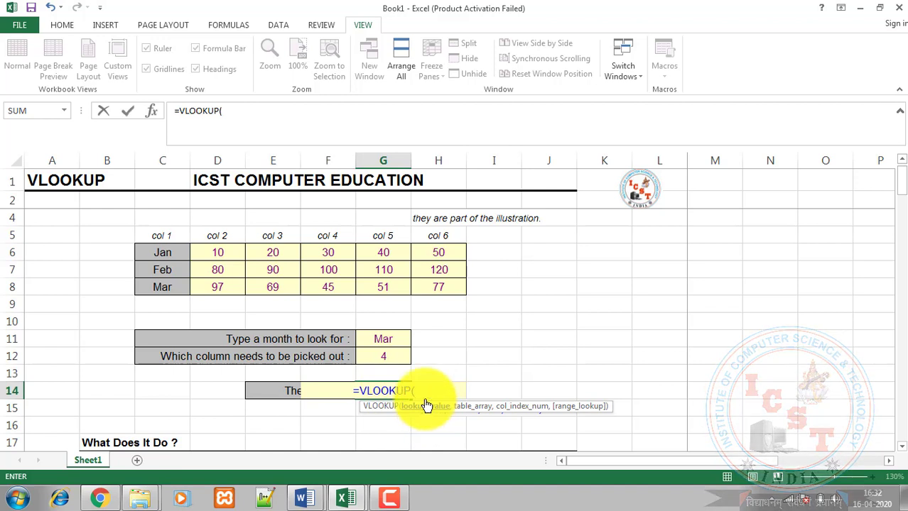
left_click(395, 339)
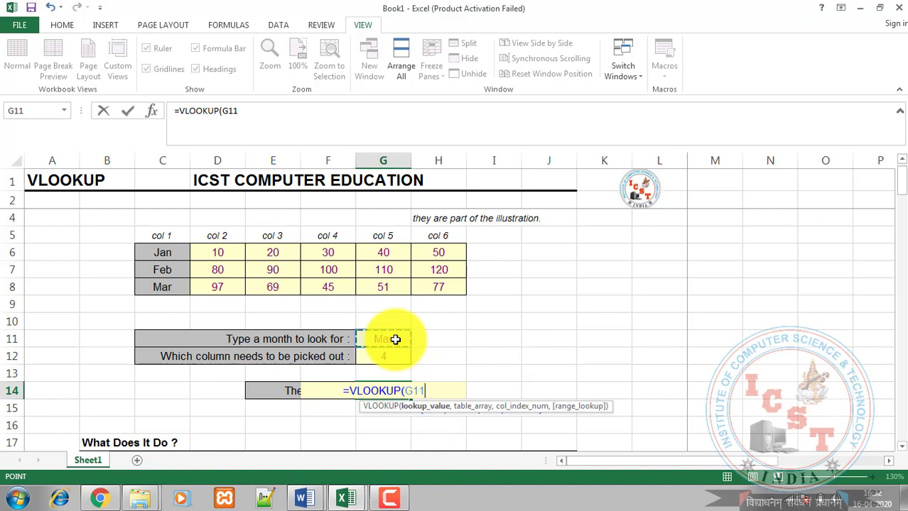
type(",")
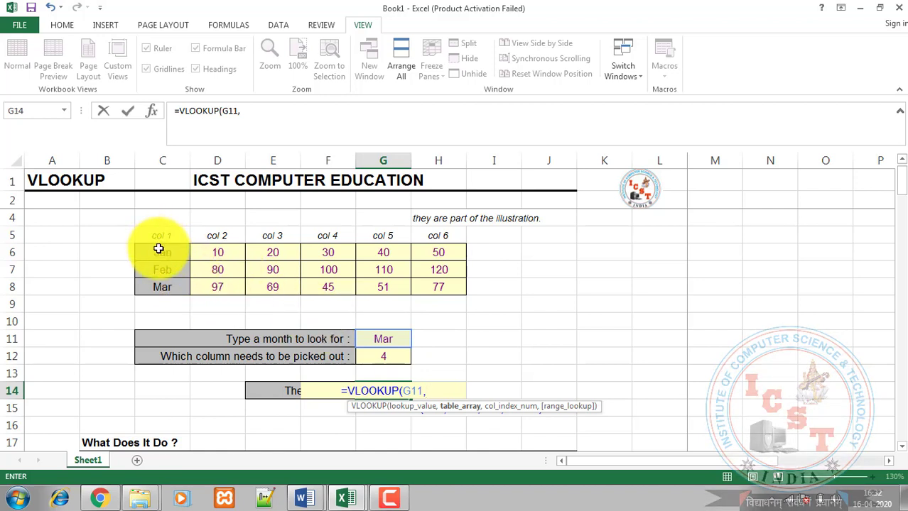
Complete the VLOOKUP formula in G14 with C6:H8 as the table, G12 as the column number and FALSE for an exact match
left_click_drag(157, 248, 434, 285)
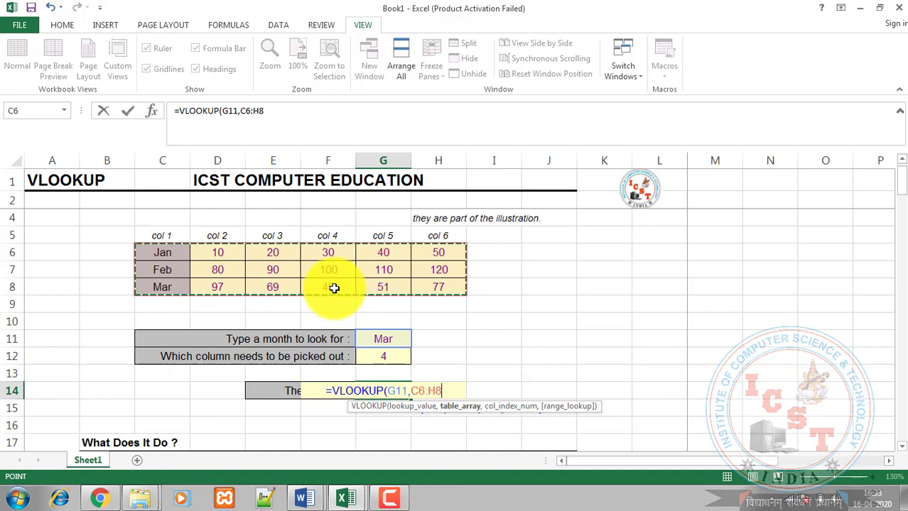
type(",")
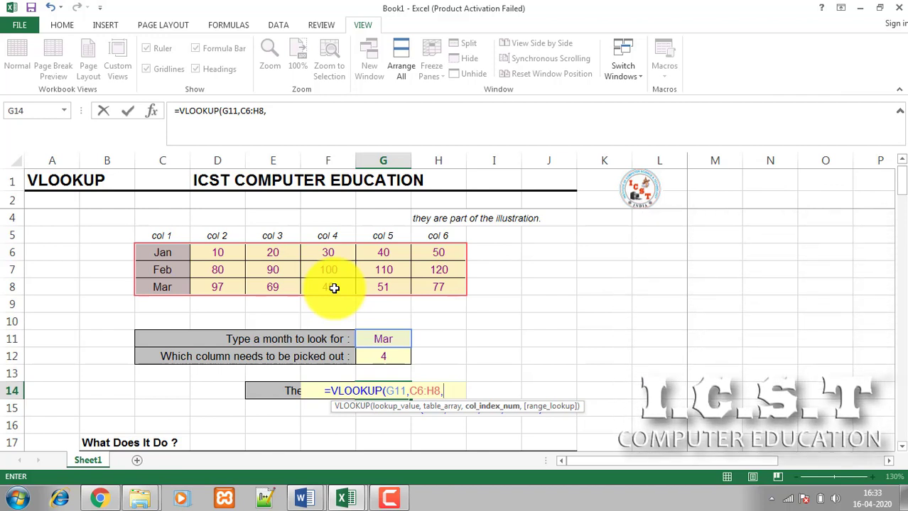
left_click(392, 357)
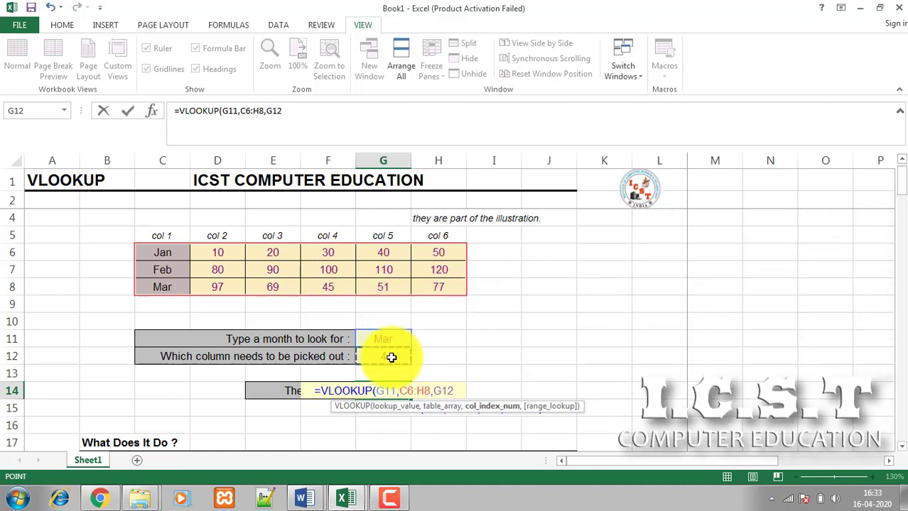
type(",")
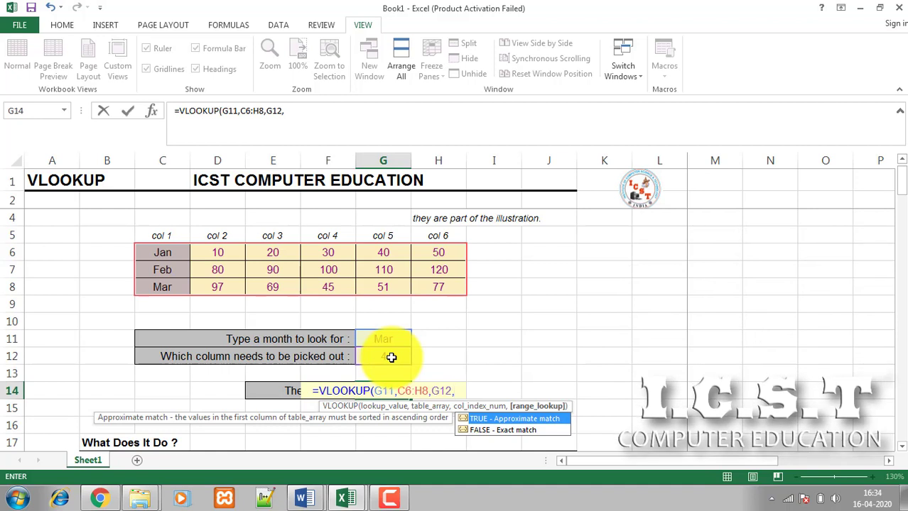
key("Down")
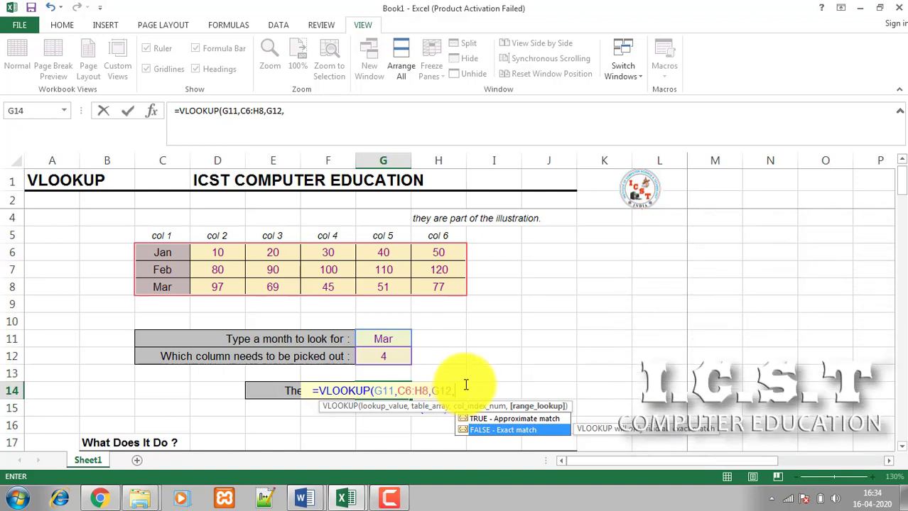
double_click(490, 433)
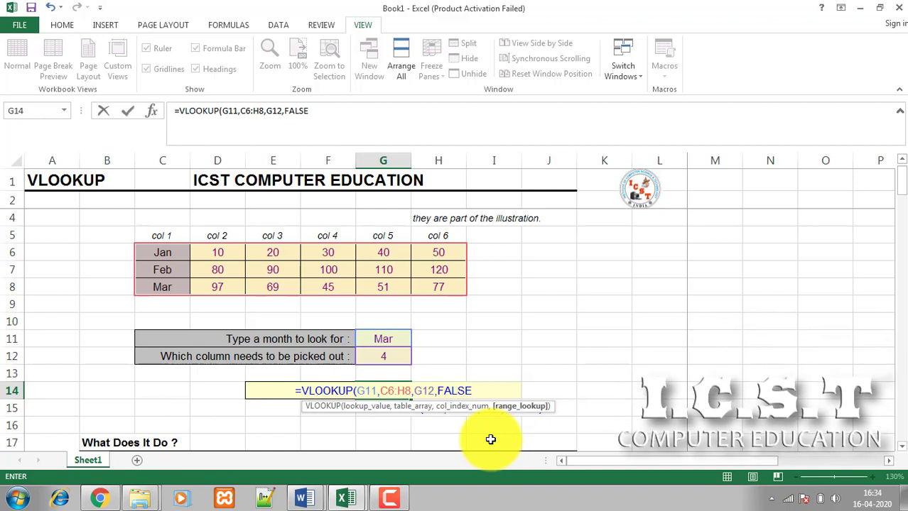
type(")")
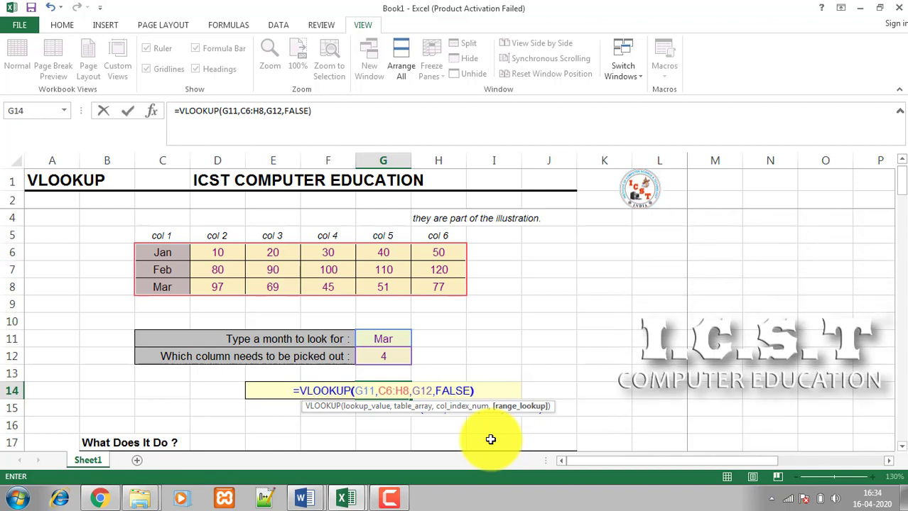
key("Return")
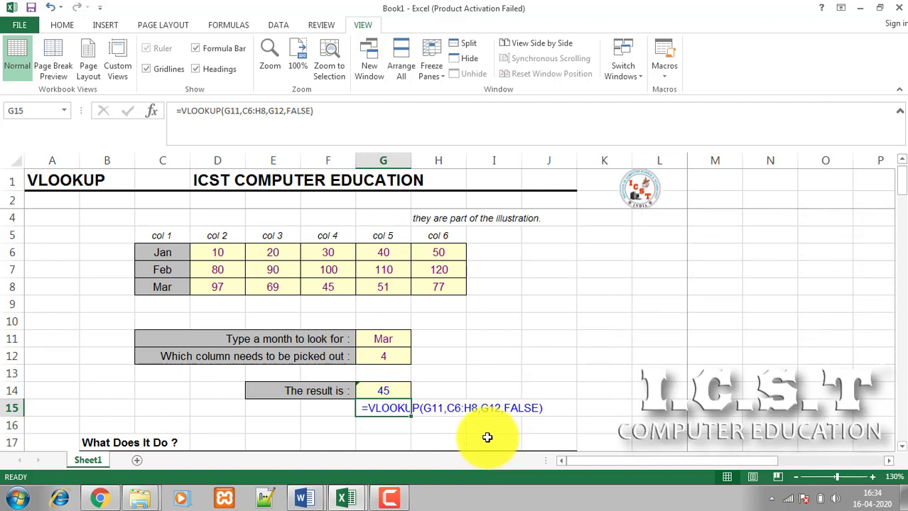
Change the lookup month in G11 to Jan and check the result cell G14
left_click(390, 338)
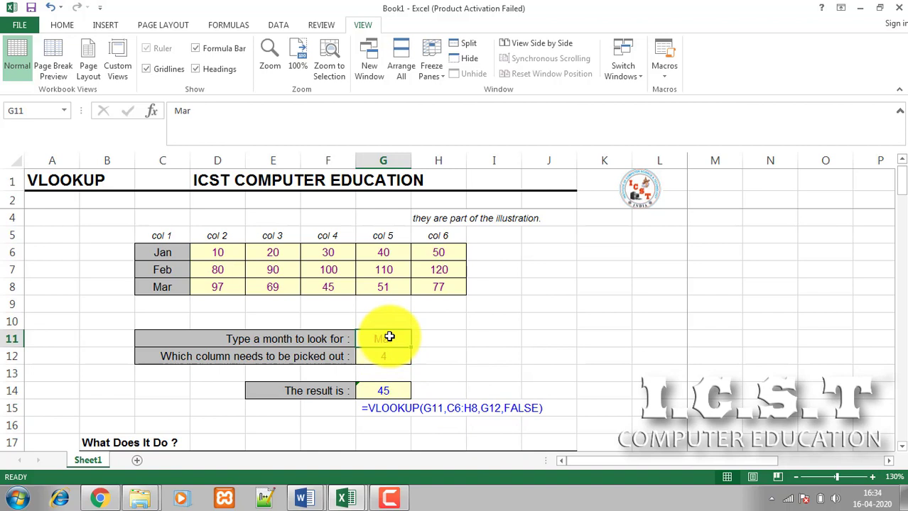
type("Jan")
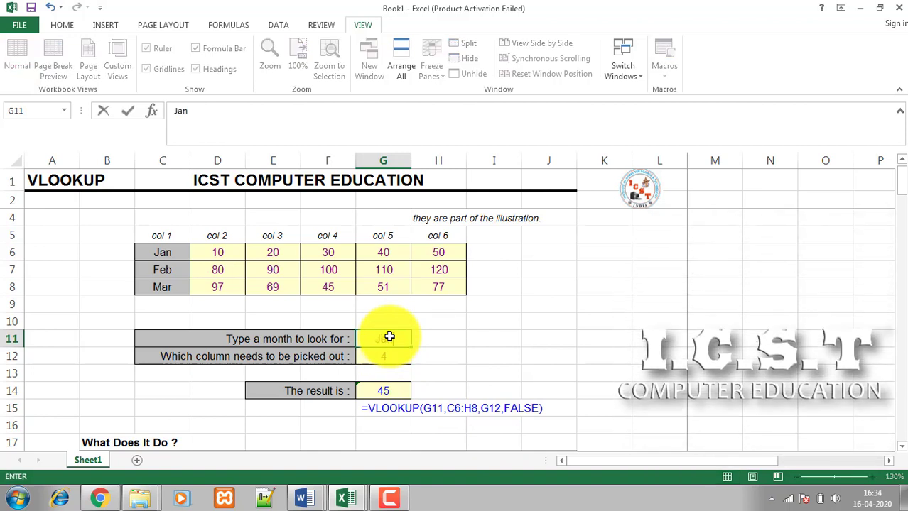
key("Return")
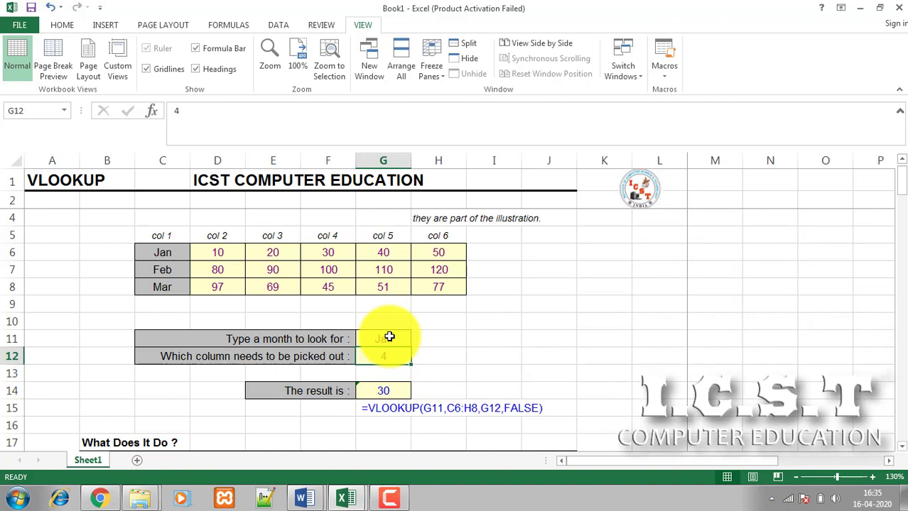
left_click(376, 391)
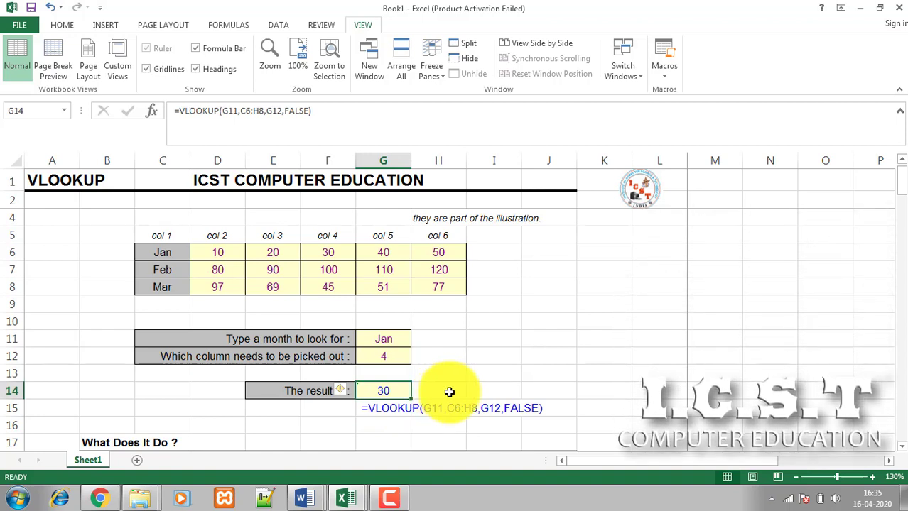
left_click(511, 320)
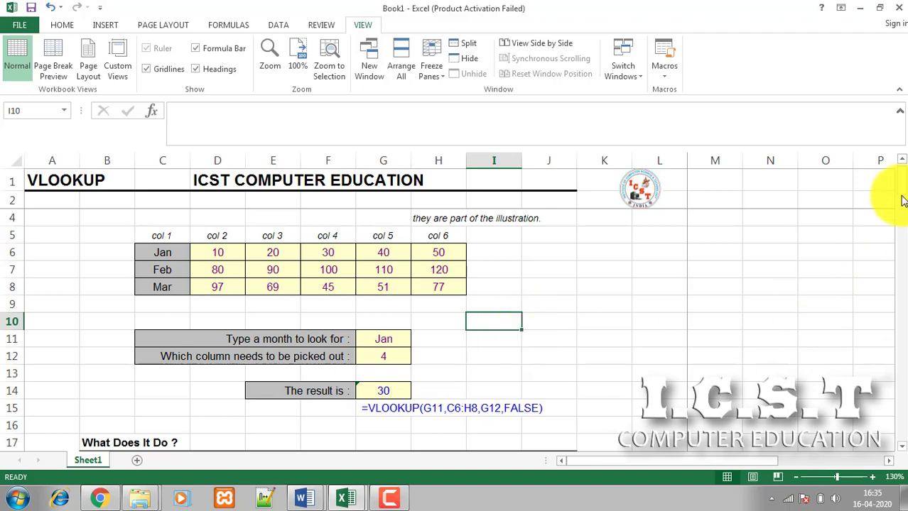
Replace the fourth name in the name-and-month lookup example's table, in cell C53
left_click_drag(903, 186, 903, 274)
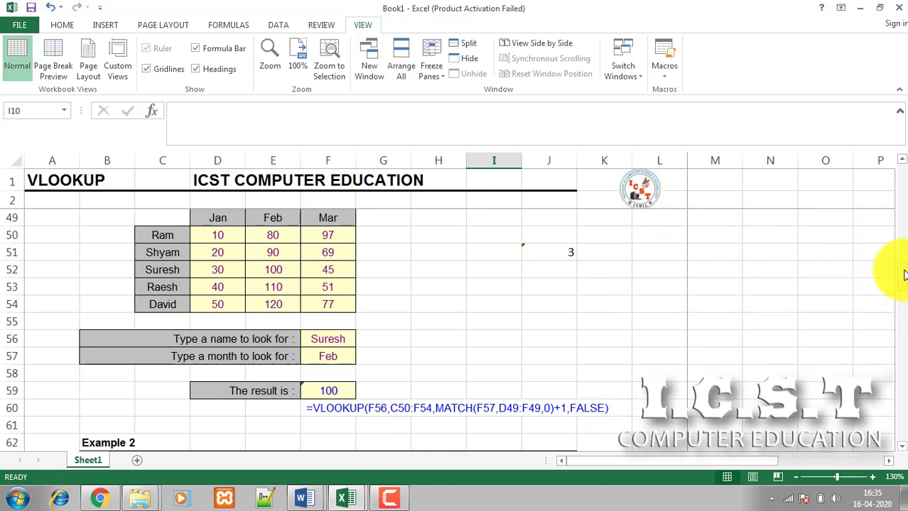
left_click(162, 287)
type("Ramesh")
key("Return")
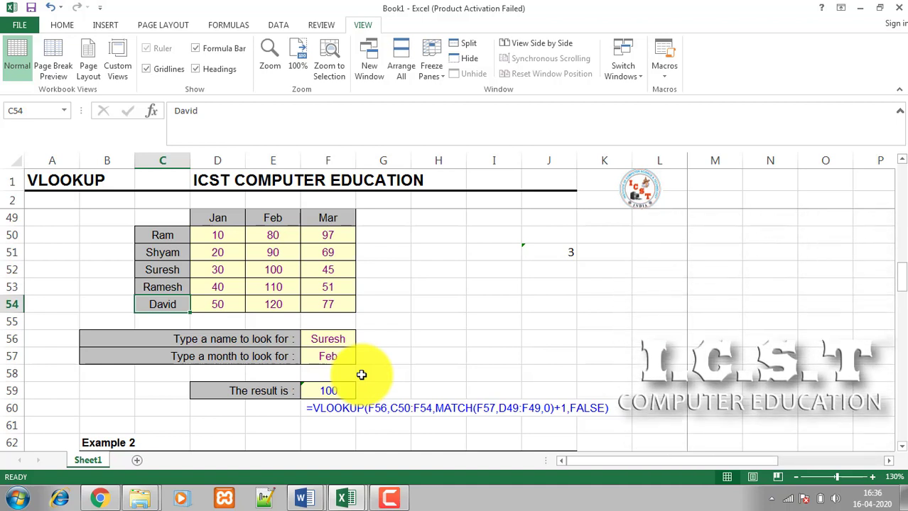
Replace the month headings in D49:F49 with the subjects Hindi, English and Maths
left_click(218, 218)
left_click(287, 219)
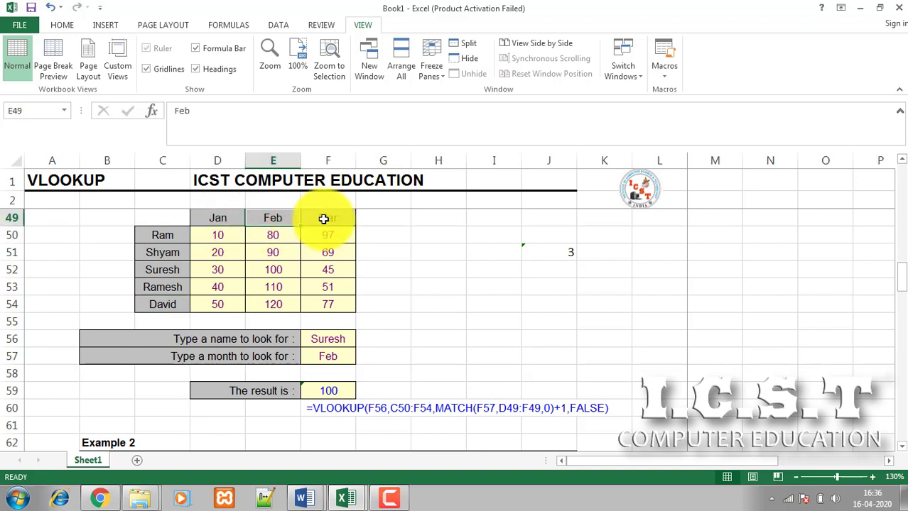
left_click(323, 219)
left_click(210, 219)
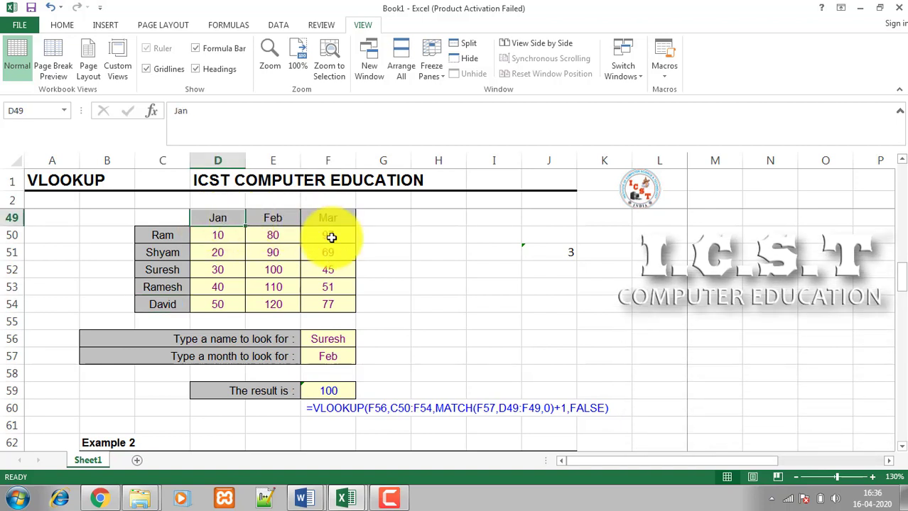
type("Hindi")
key("Tab")
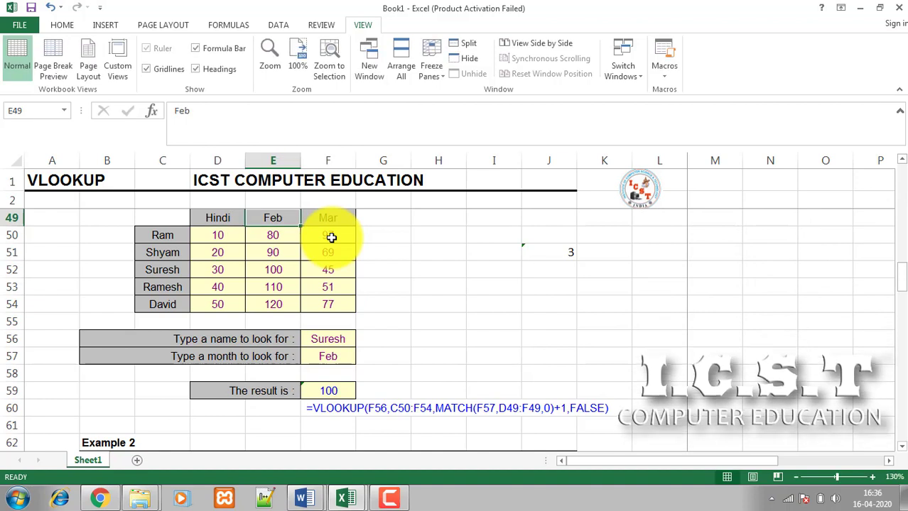
type("English")
key("Tab")
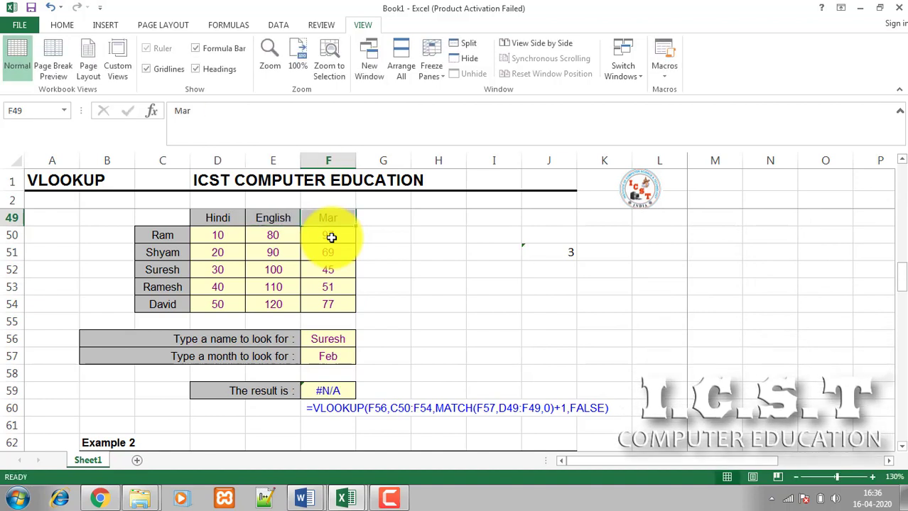
type("Ma")
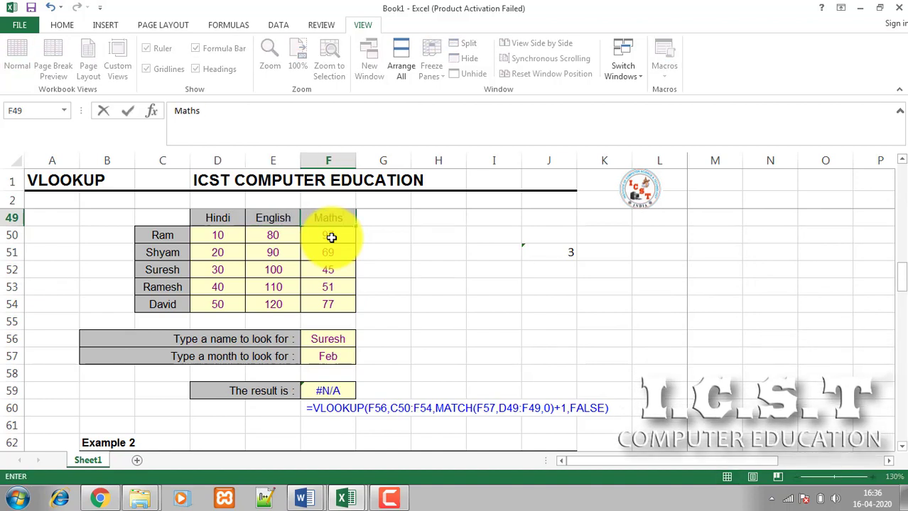
key("Return")
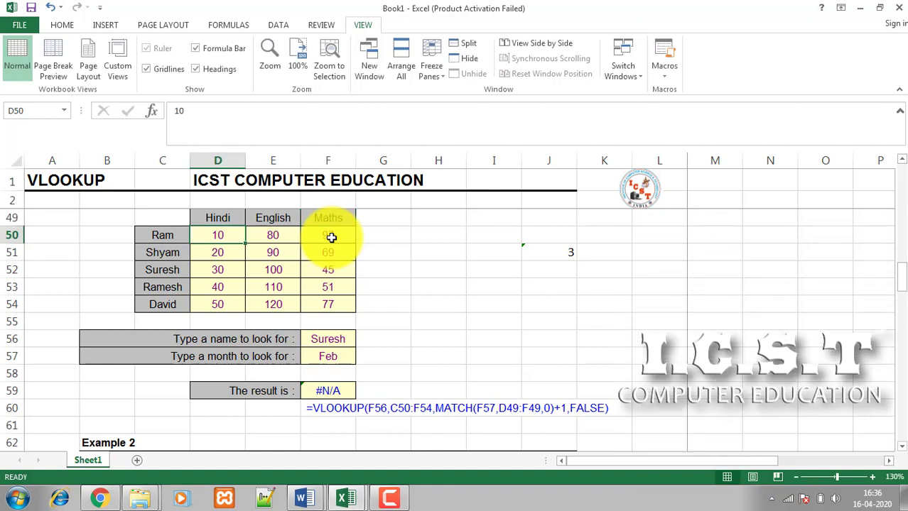
Clear the stray value in J51 beside the marks table
left_click(158, 271)
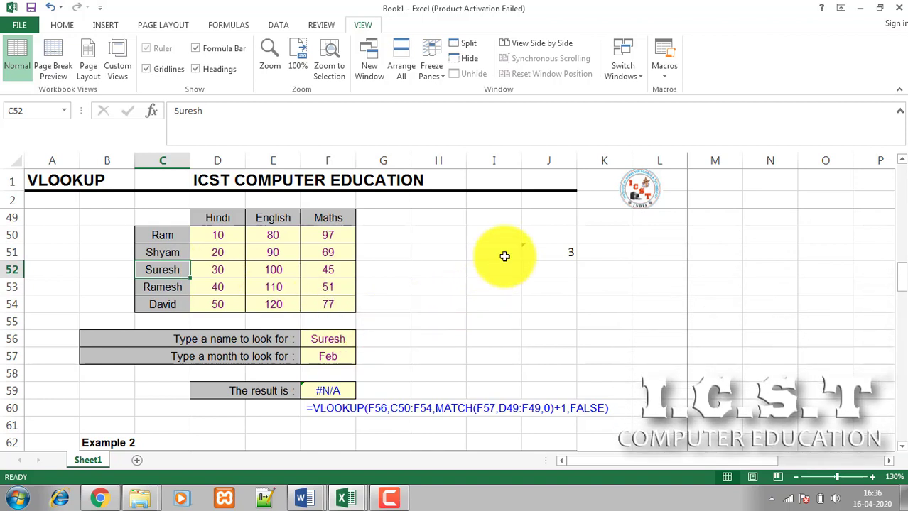
left_click(547, 250)
key("Delete")
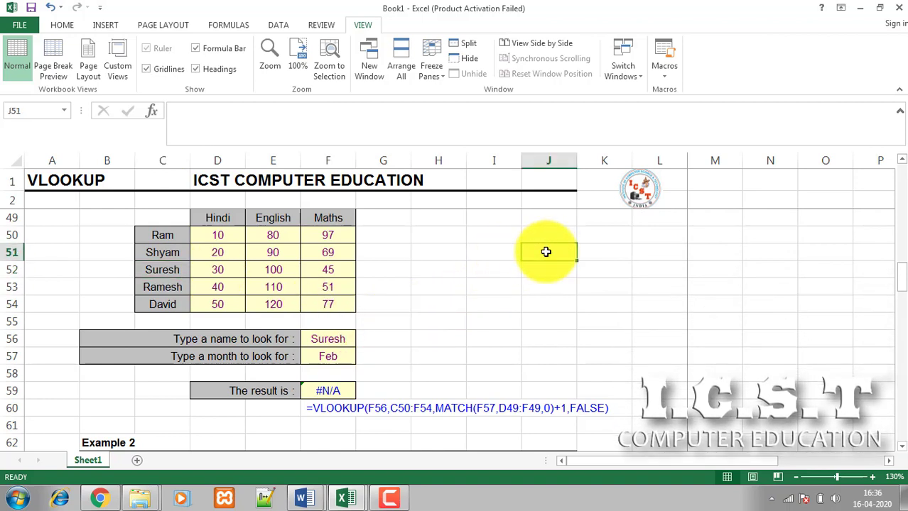
Start a MATCH formula in I52 with H52 as the lookup value
left_click(490, 270)
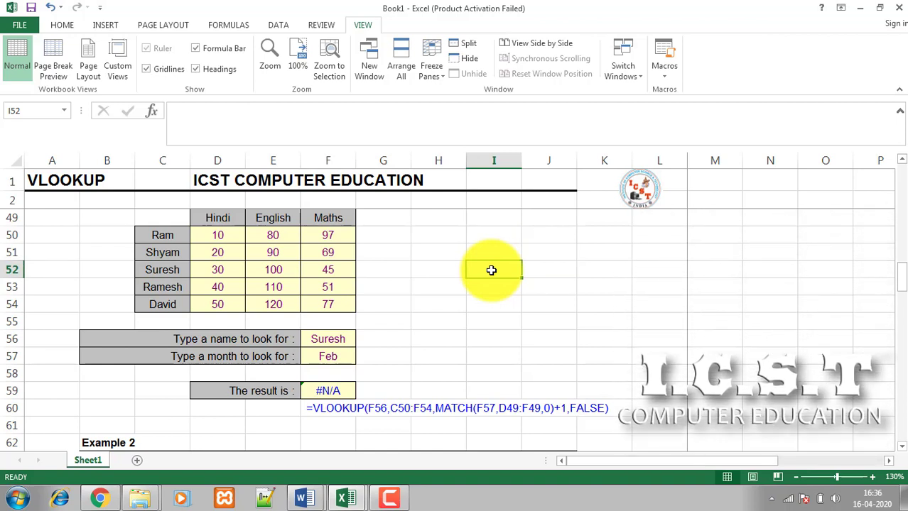
type("=m")
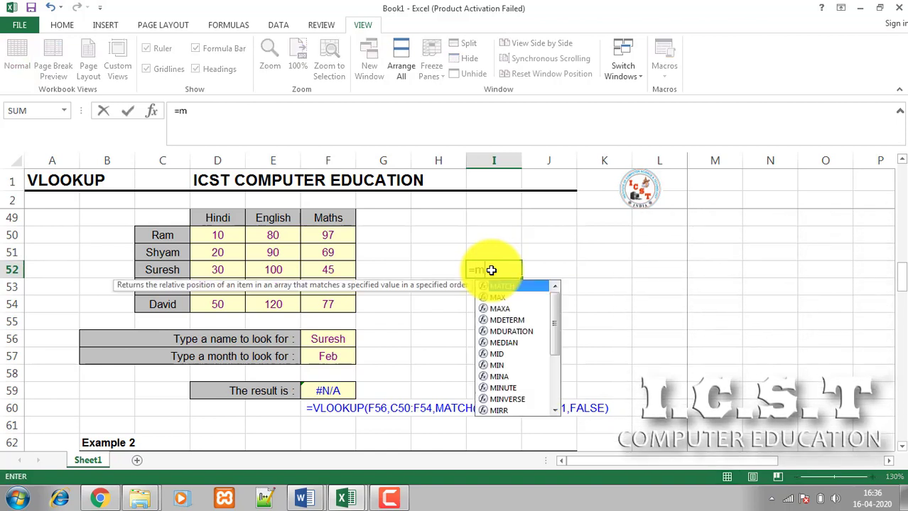
type("atch")
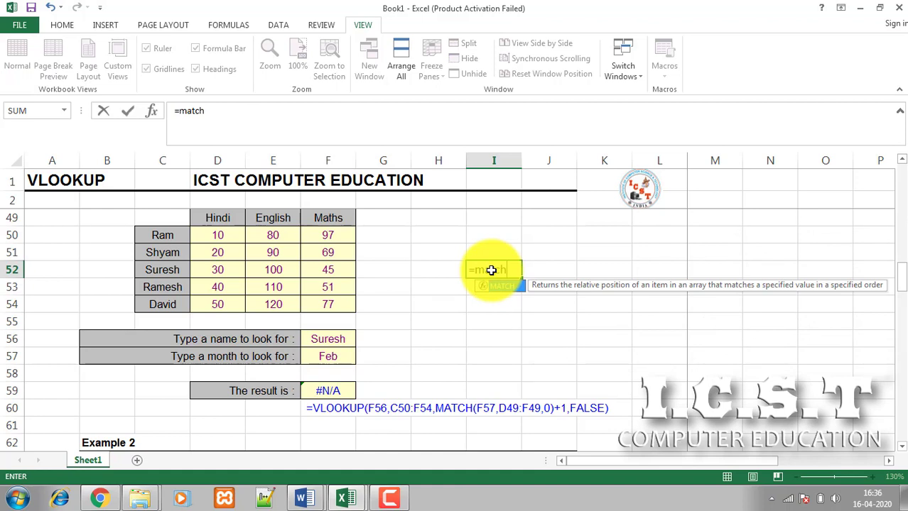
type("(")
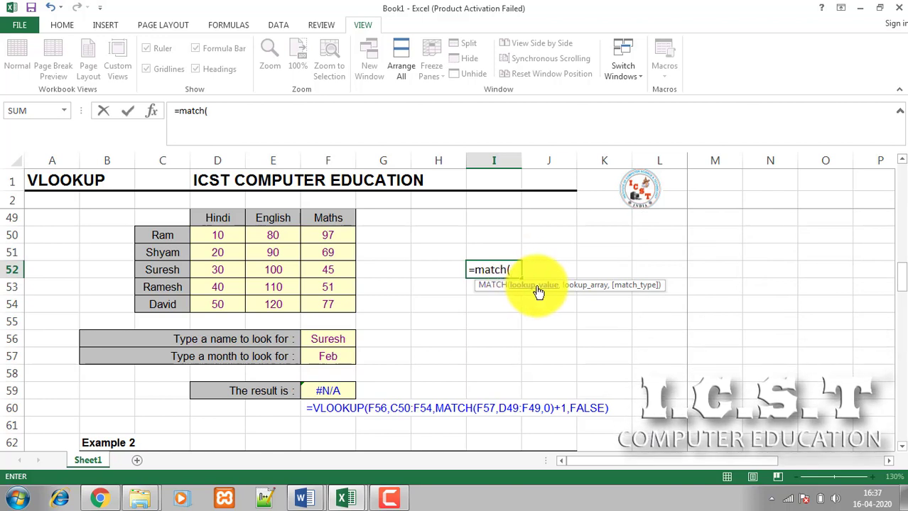
left_click(444, 270)
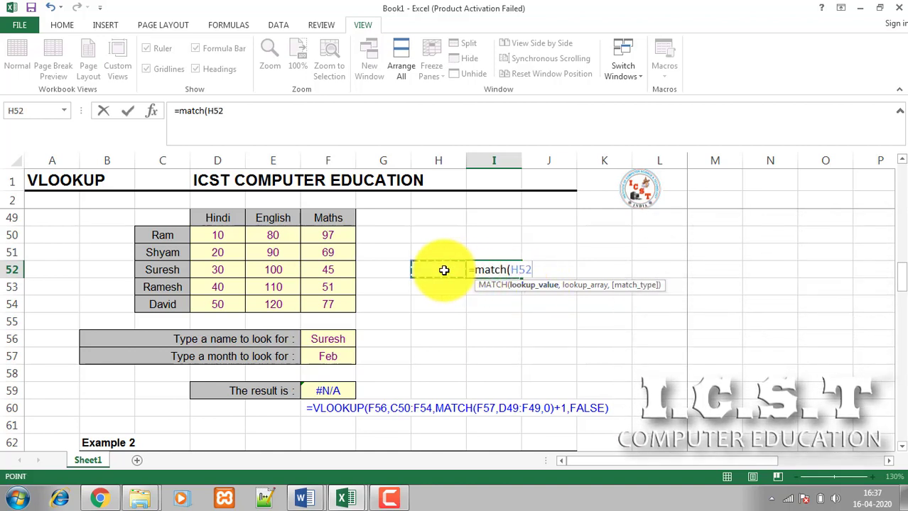
type(",")
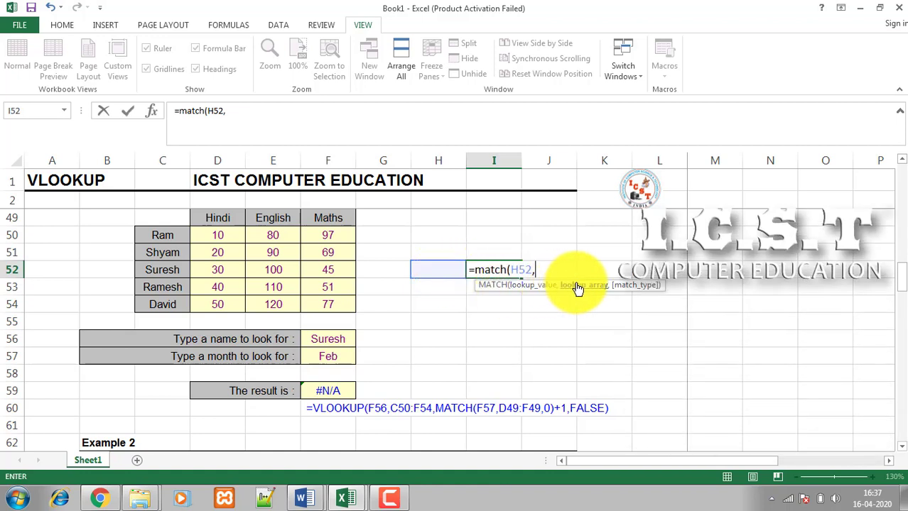
Complete the MATCH formula in I52 with D49:F49 as the lookup array and match type 0, and review it
left_click_drag(213, 215, 315, 218)
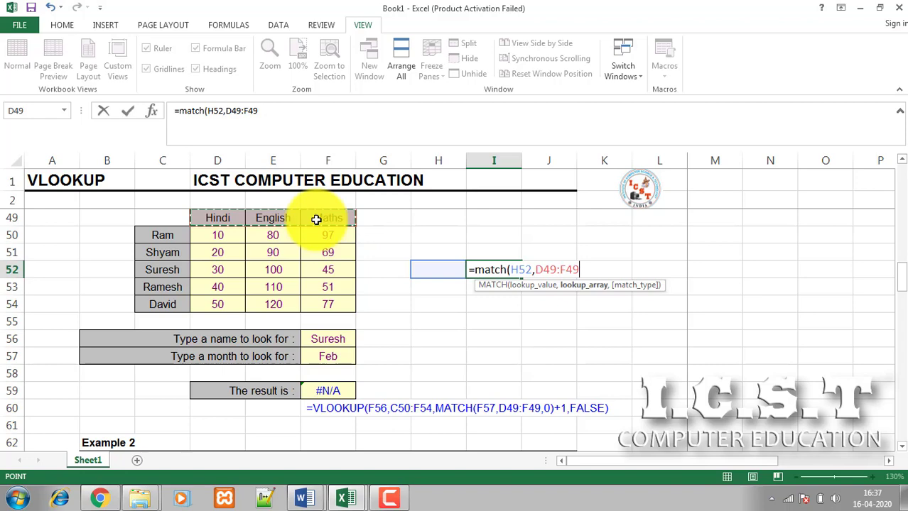
type(",")
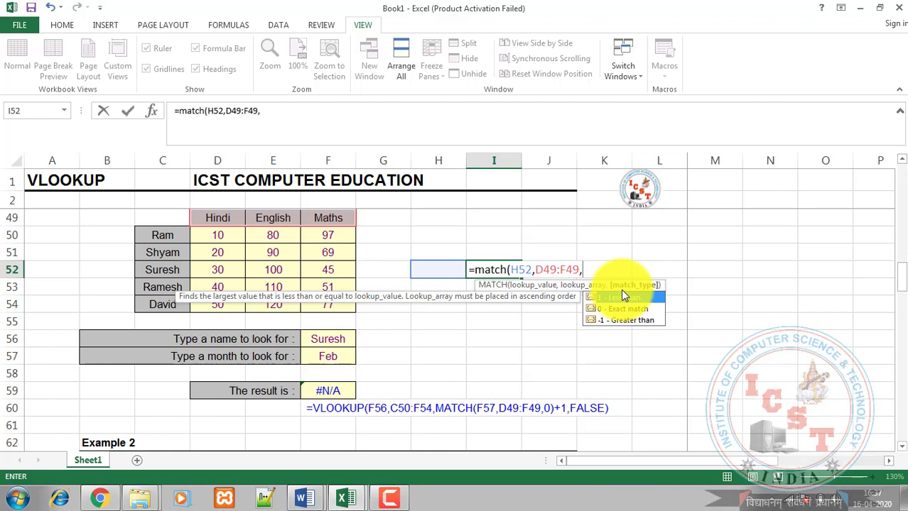
key("Down")
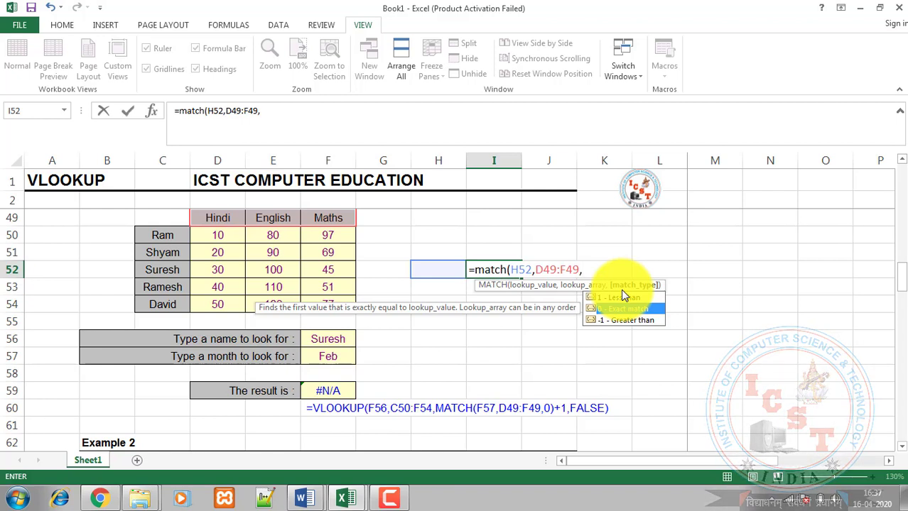
type("0")
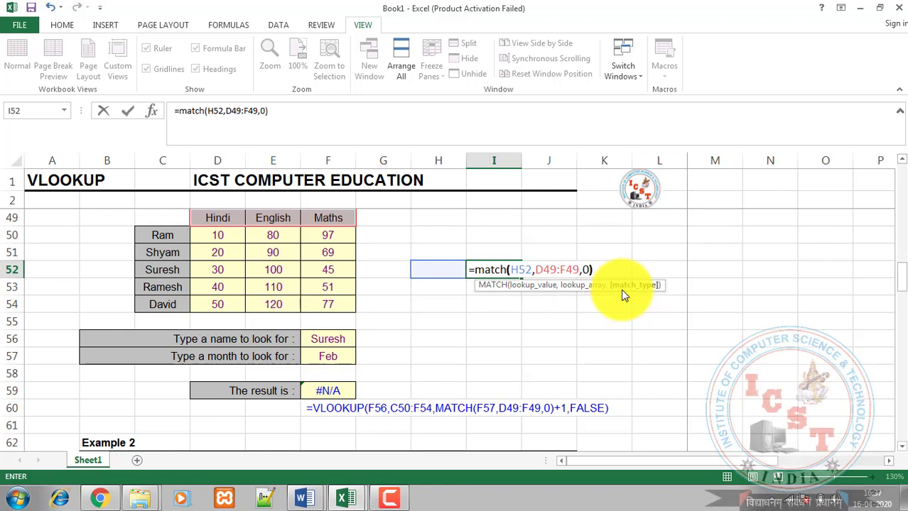
type(")")
key("Return")
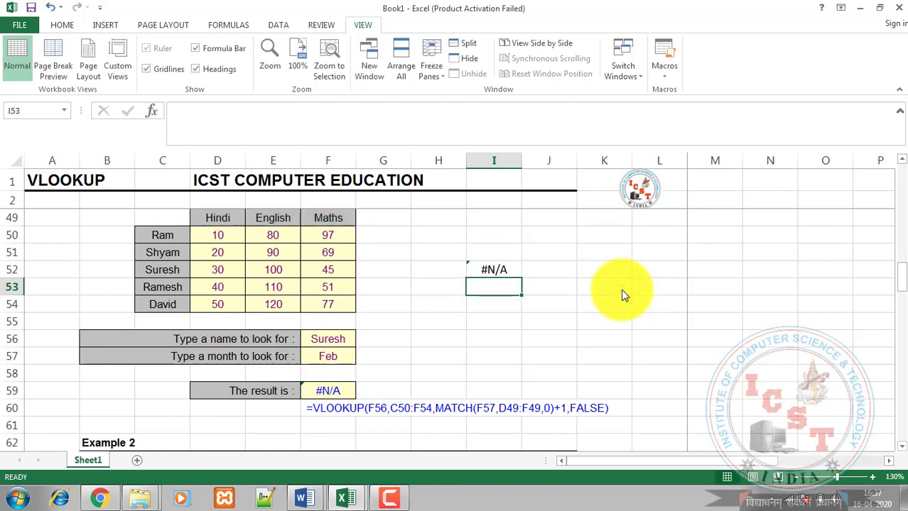
left_click(497, 268)
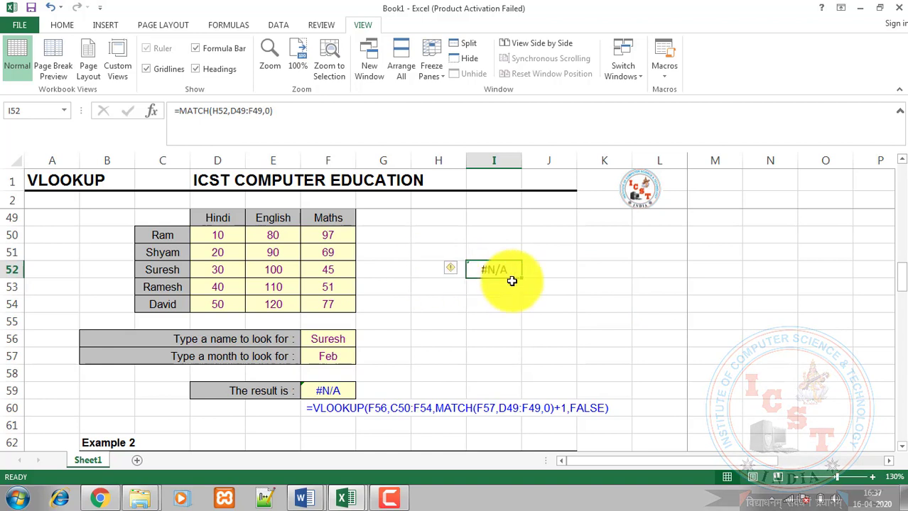
Enter English in H52 as the lookup value and check the MATCH formula in I52
left_click(500, 291)
left_click(429, 270)
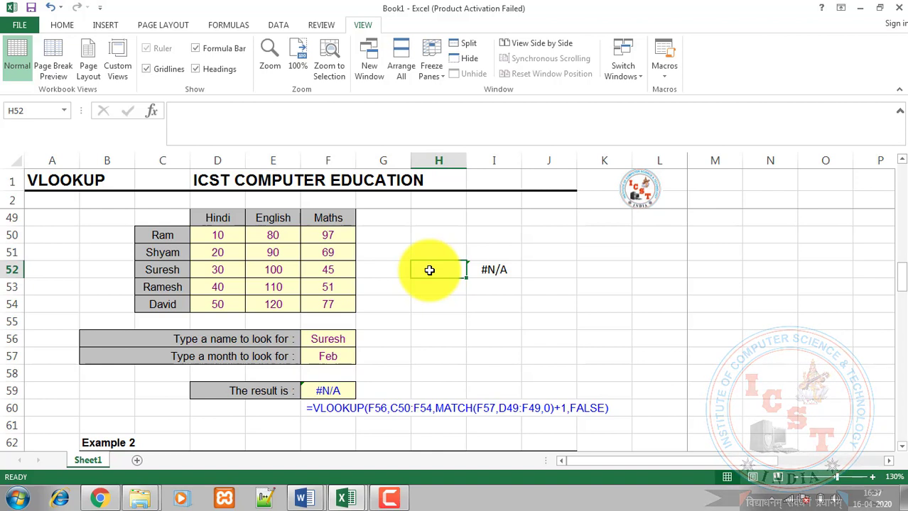
type("Eng")
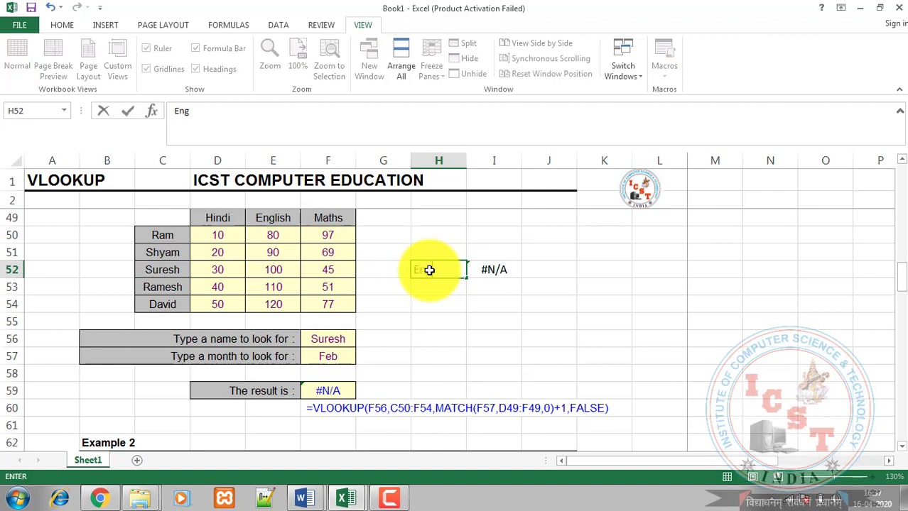
type("lish")
key("Return")
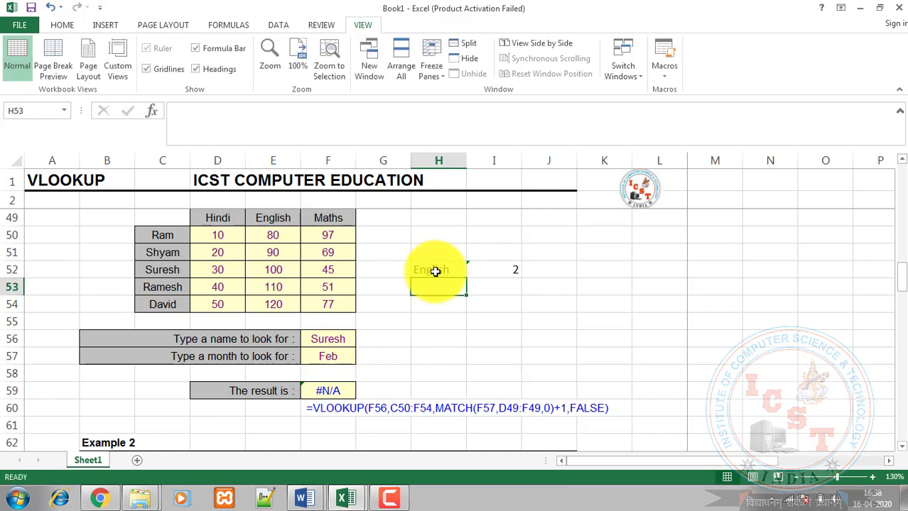
left_click(488, 269)
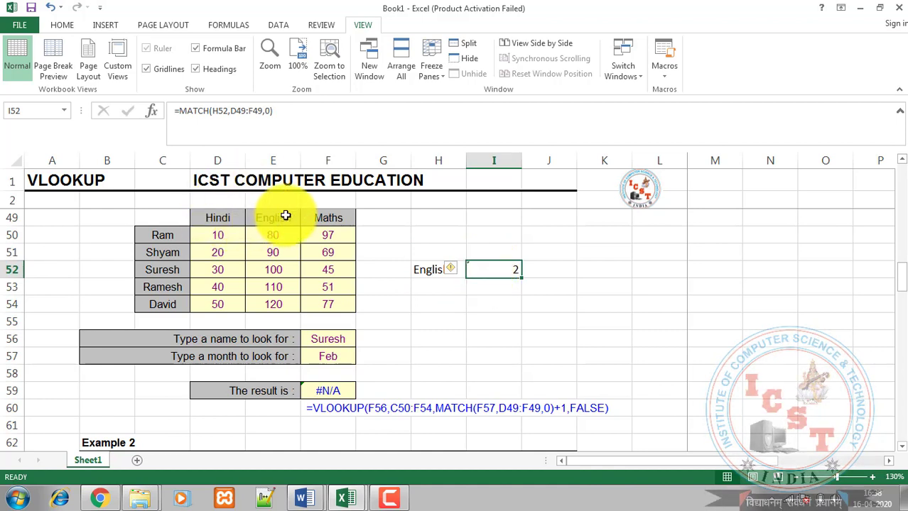
Test the MATCH formula with Maths in H52, and finish with Hindi as the lookup value
left_click(427, 272)
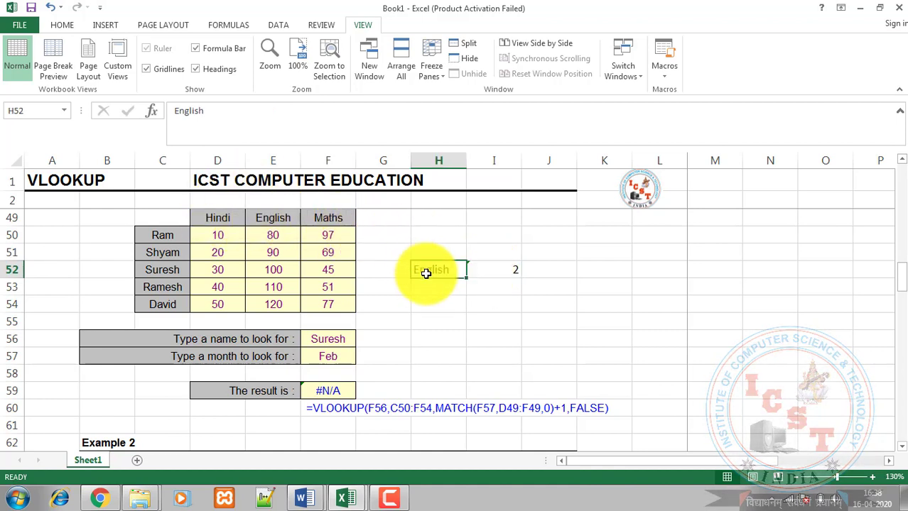
type("Maths")
key("Return")
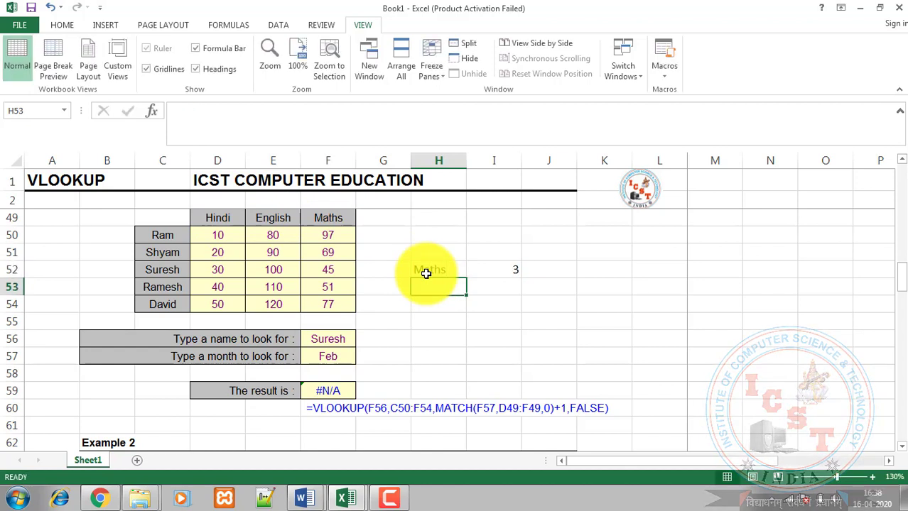
left_click(426, 272)
type("Hi")
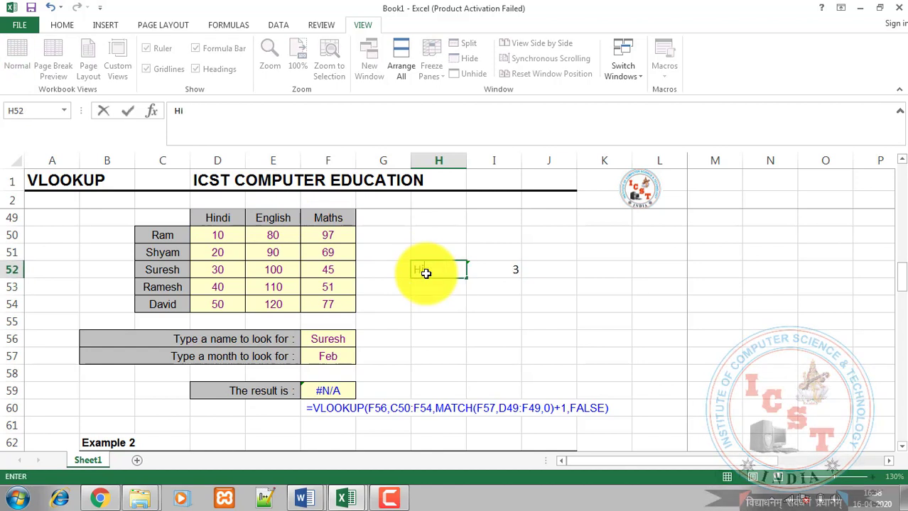
type("ndi")
key("Return")
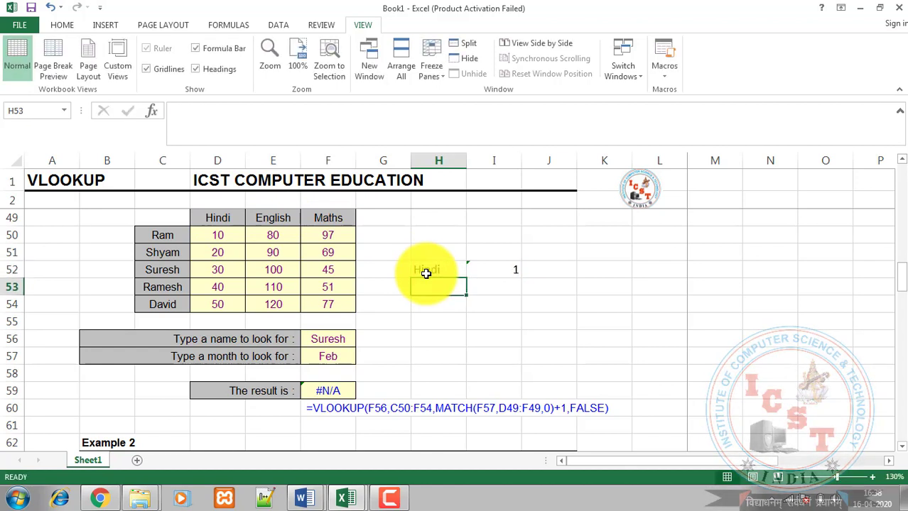
left_click_drag(426, 271, 502, 269)
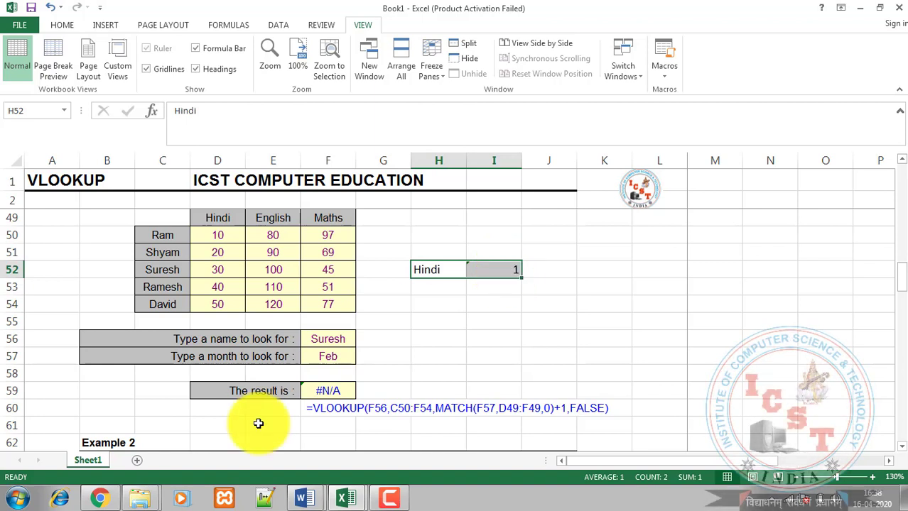
Replace the month in F57 with the subject English as the heading to look for
left_click(335, 391)
left_click(335, 362)
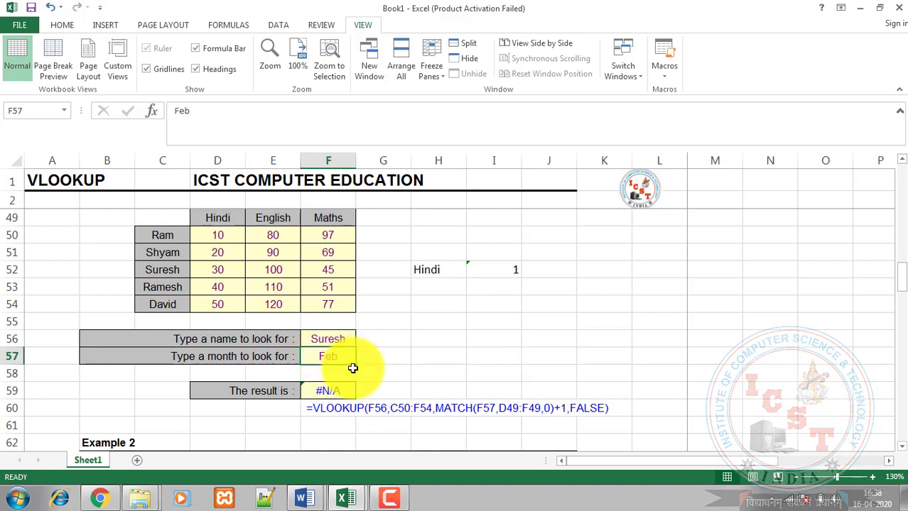
type("En")
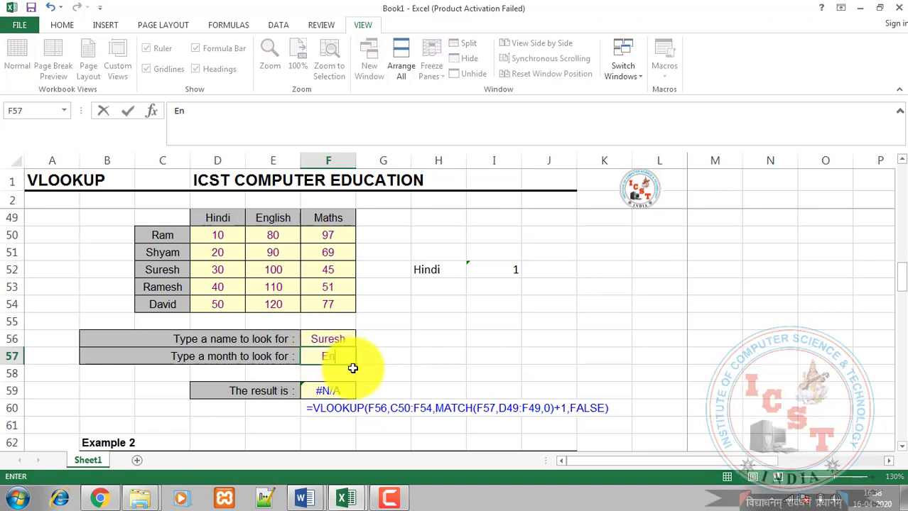
type("glish")
key("Return")
Clear the result formula in F59 and start a new VLOOKUP there with lookup value F56 and table array C50:F54
left_click(328, 393)
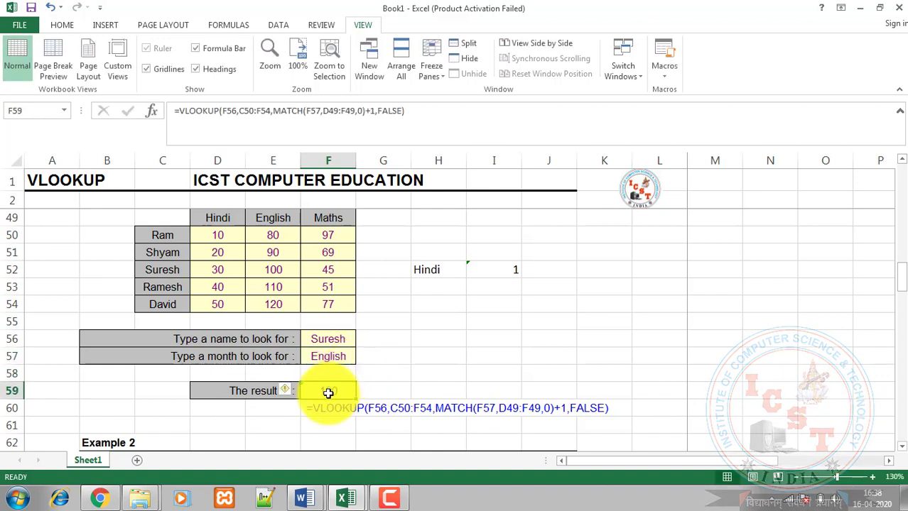
key("Delete")
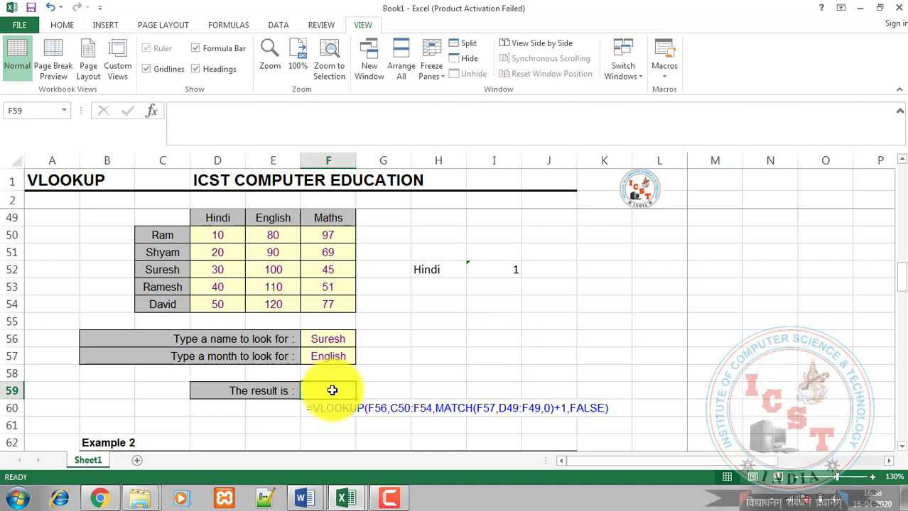
type("=")
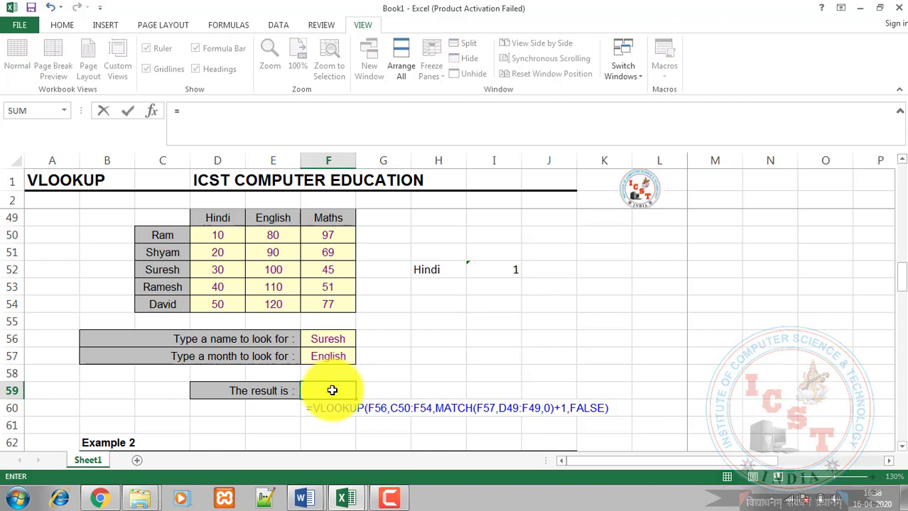
type("vlook")
key("Tab")
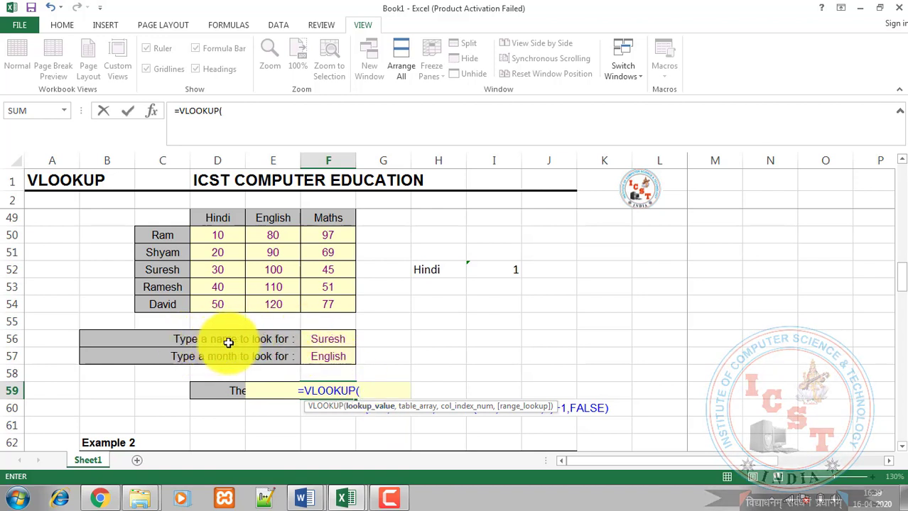
left_click(313, 340)
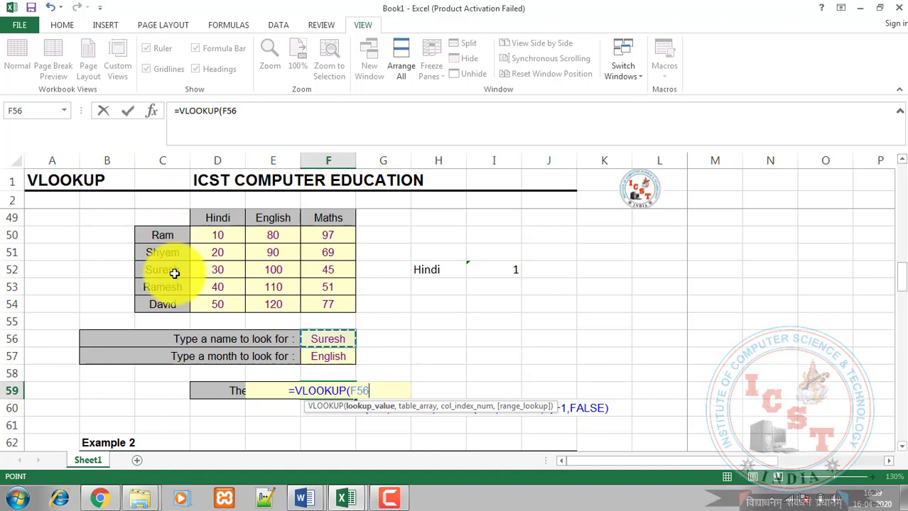
type(",")
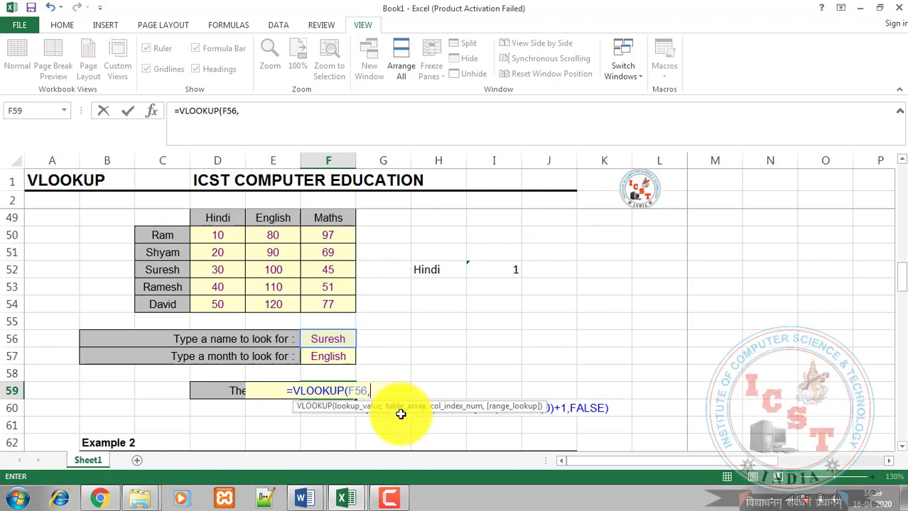
left_click(153, 236)
left_click_drag(153, 236, 318, 306)
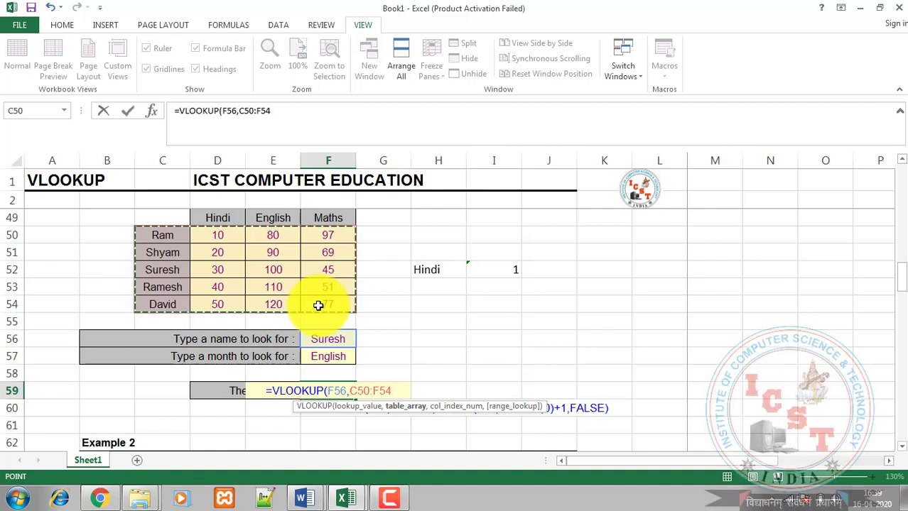
type(",")
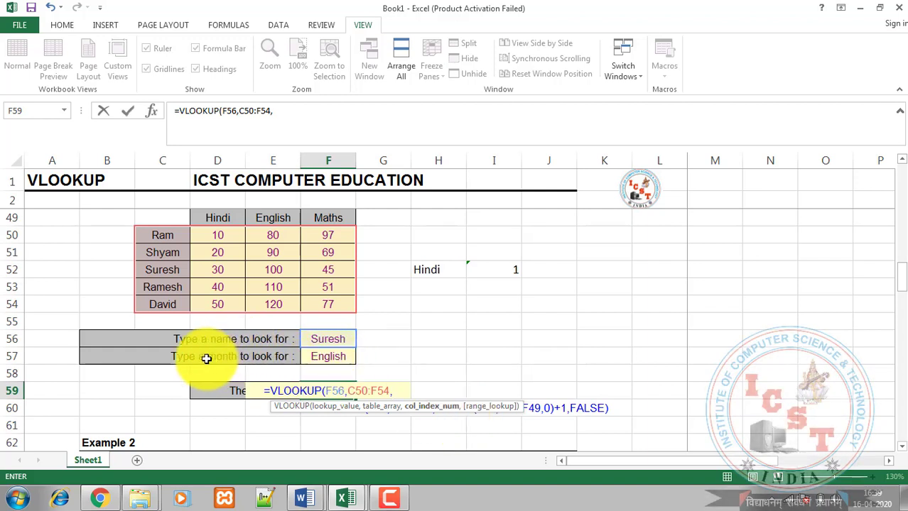
Nest a MATCH function as the VLOOKUP's column index, using F57 as its lookup value
left_click(287, 356)
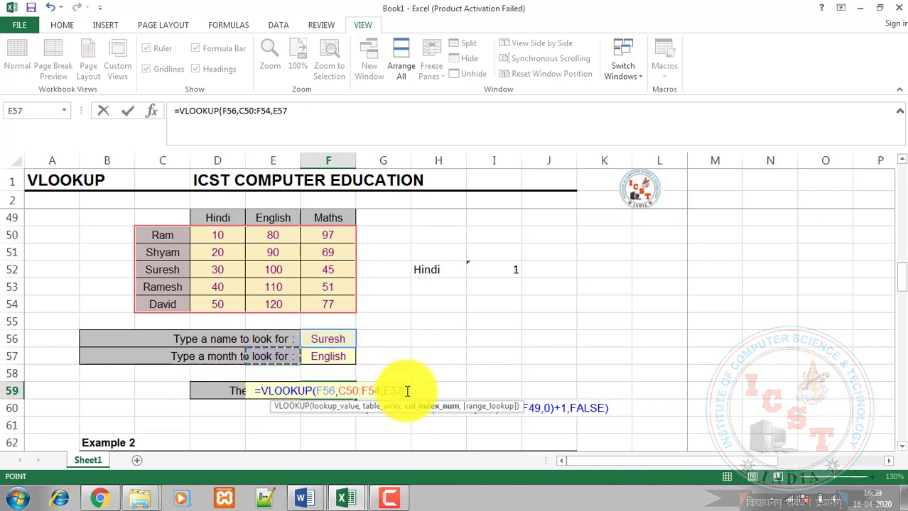
key("BackSpace")
key("BackSpace")
key("BackSpace")
type("match")
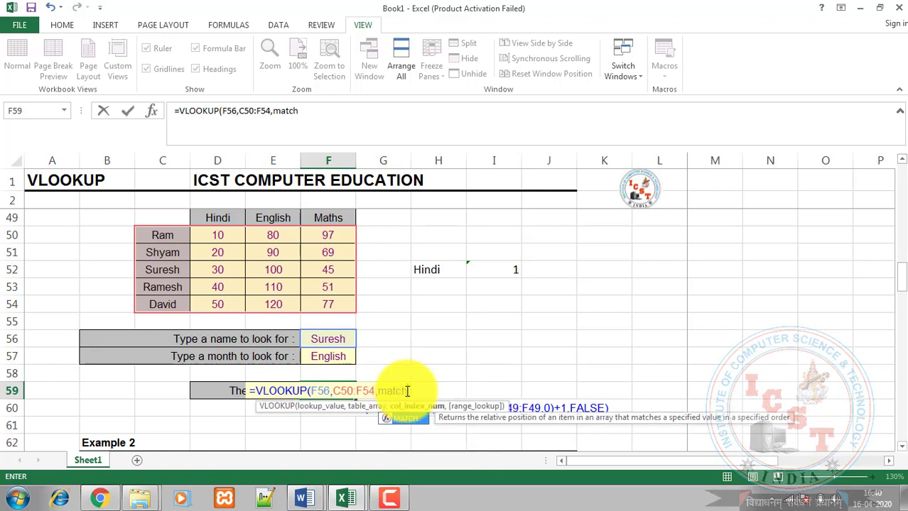
key("Tab")
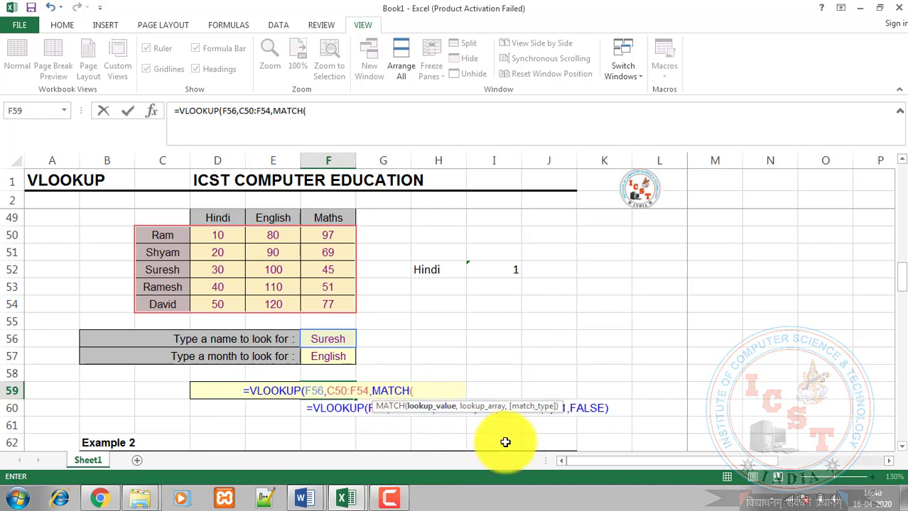
left_click(323, 356)
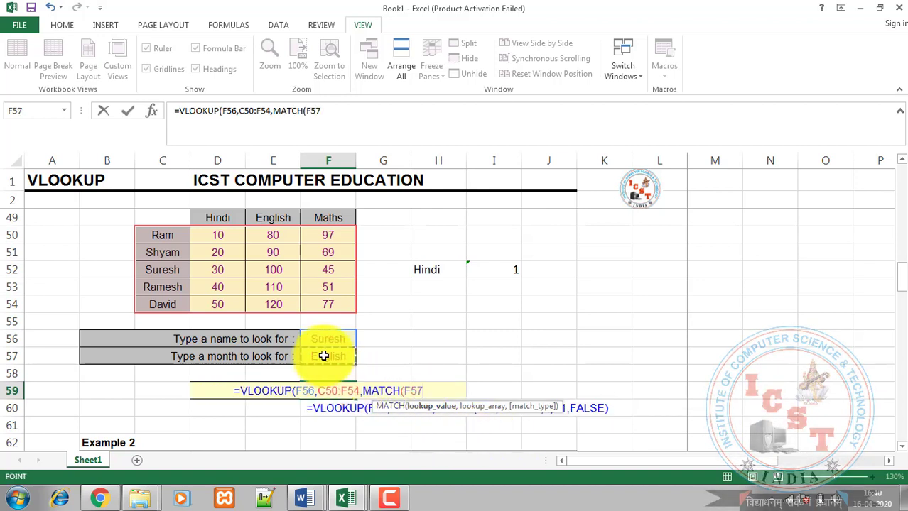
type(",")
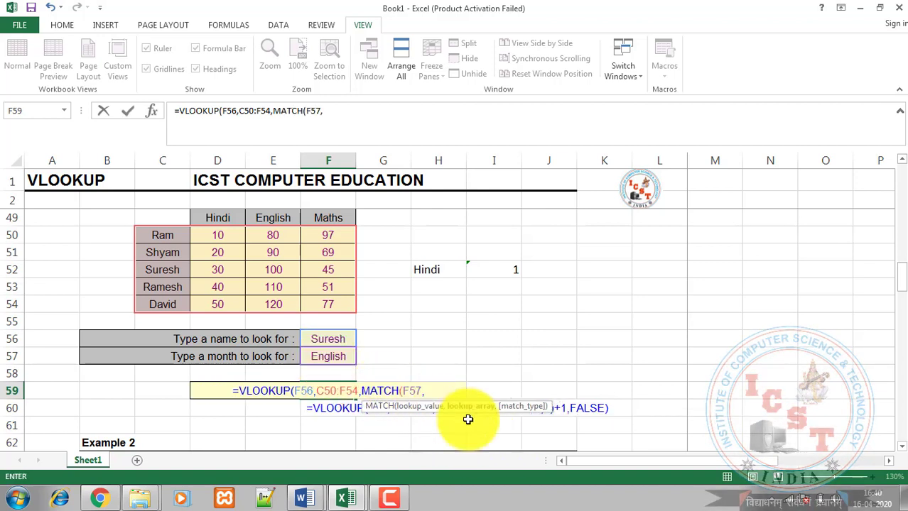
Complete the nested MATCH with the subject headings D49:F49 as lookup array and match type 0 for an exact match
left_click(217, 217)
left_click_drag(258, 220, 313, 220)
type(",")
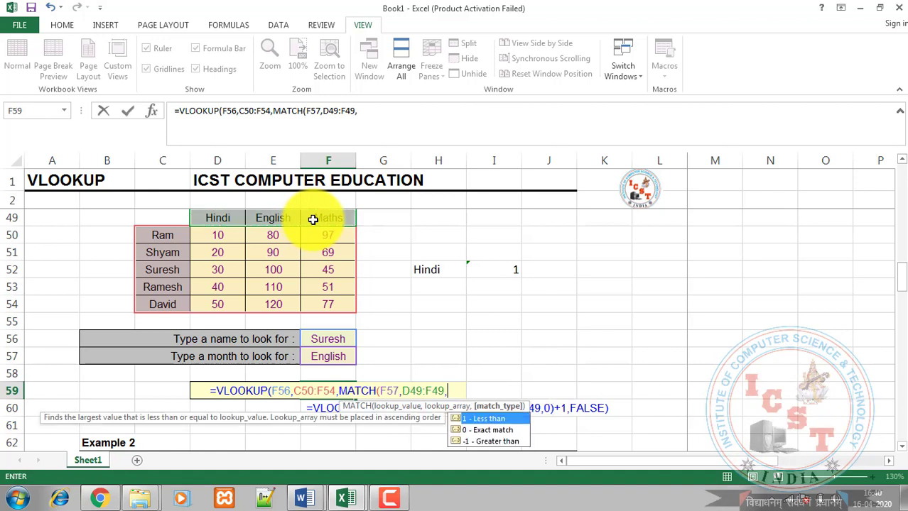
key("Down")
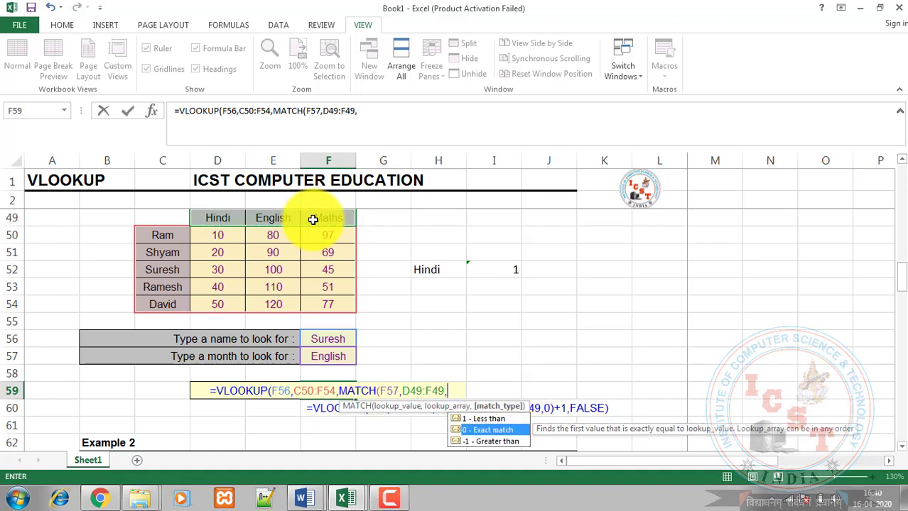
key("Tab")
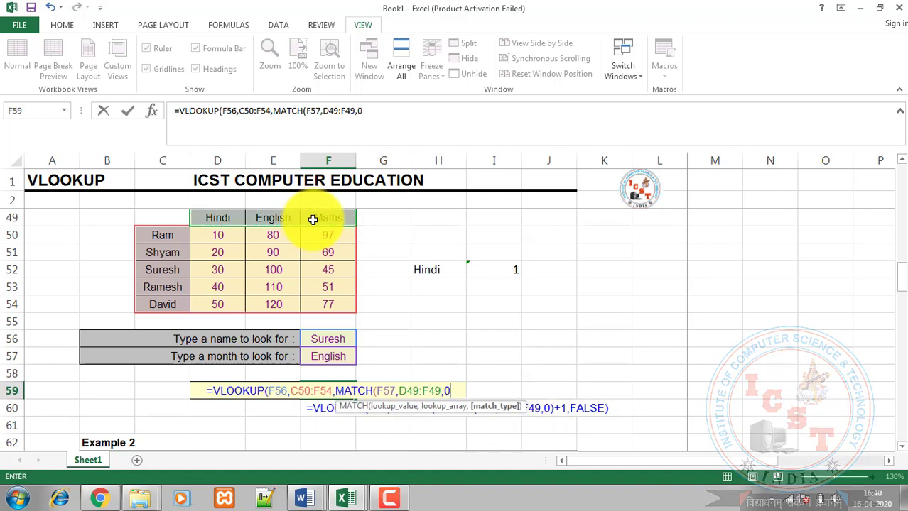
type(")")
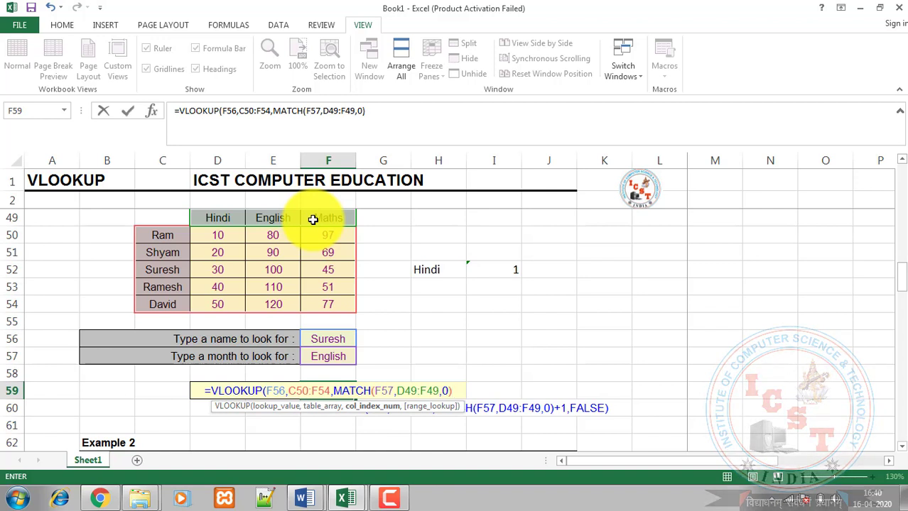
Add 1 to the MATCH column index and finish the F59 formula with FALSE for an exact match
type("+1")
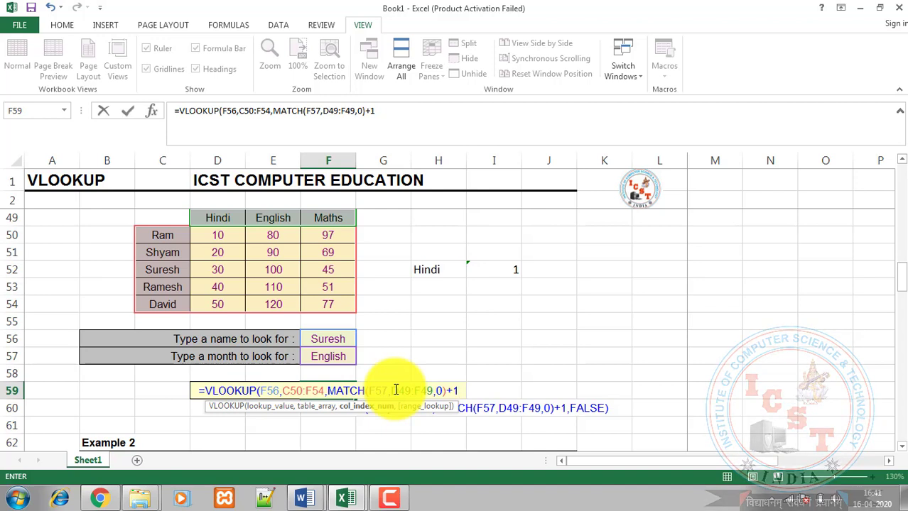
type(",")
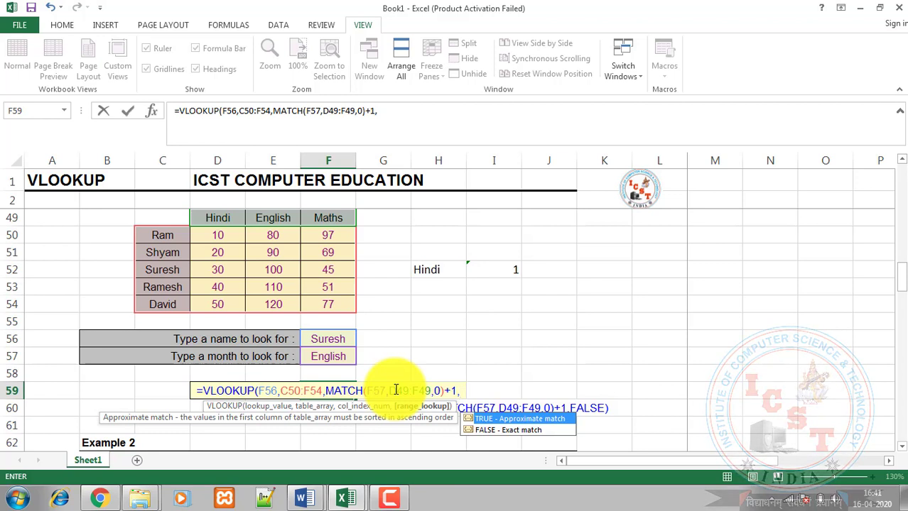
key("Down")
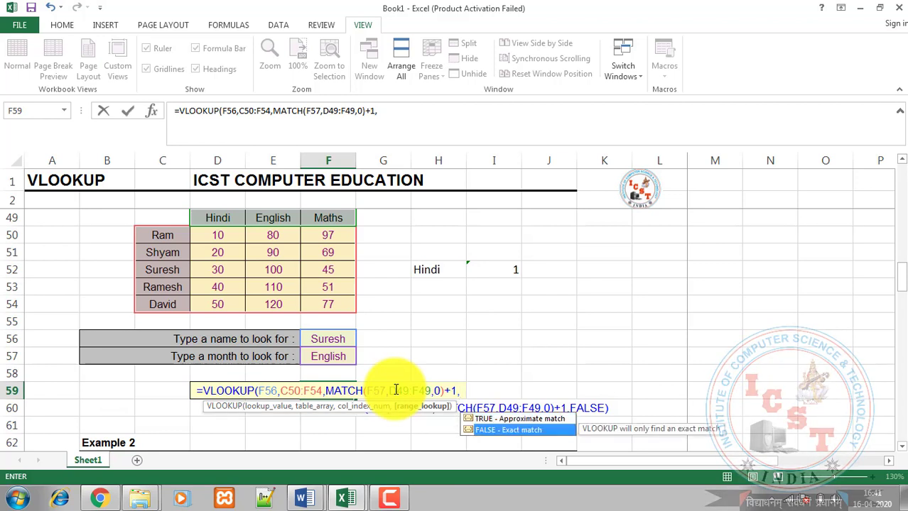
key("Tab")
type(")")
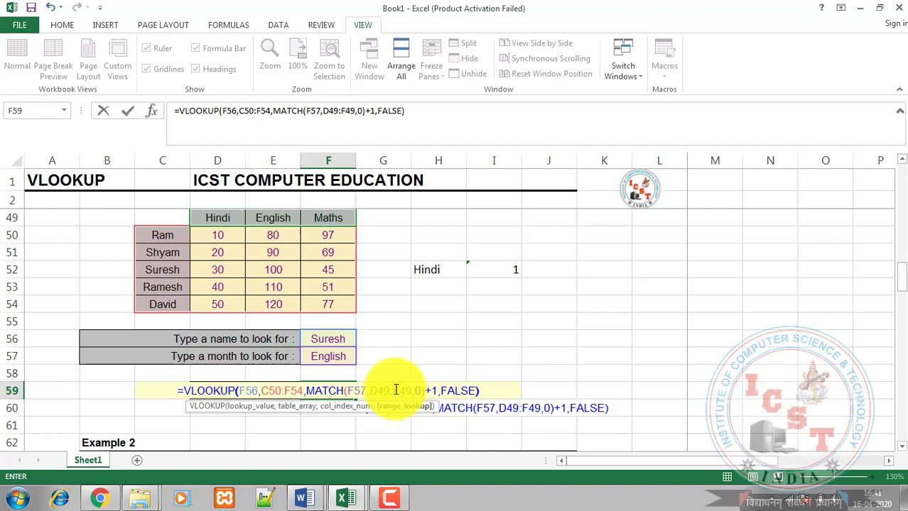
key("Return")
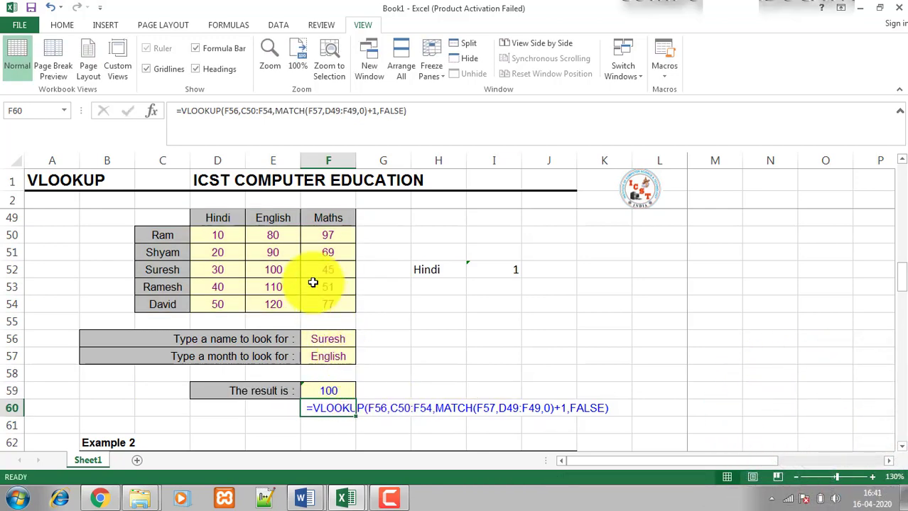
Check the F59 result against the student's English mark in E52 and the subject in F57
left_click(149, 271)
left_click(273, 268)
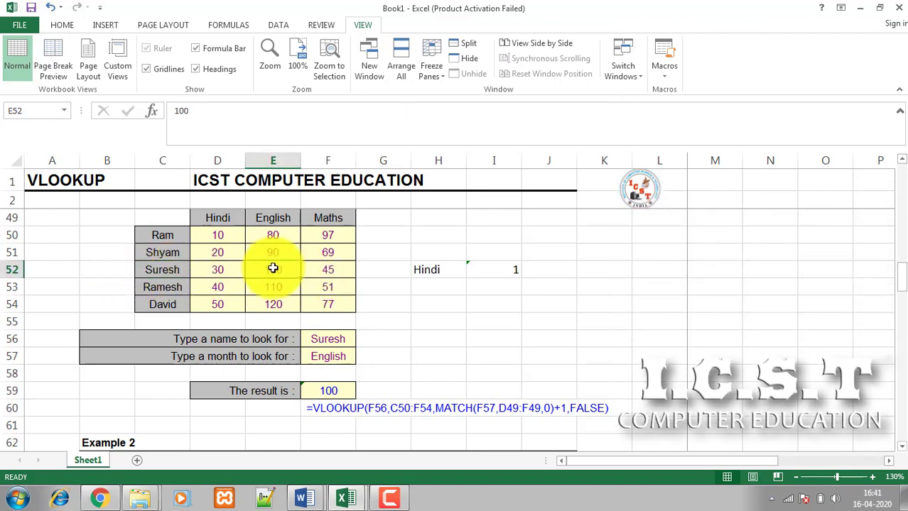
left_click(344, 357)
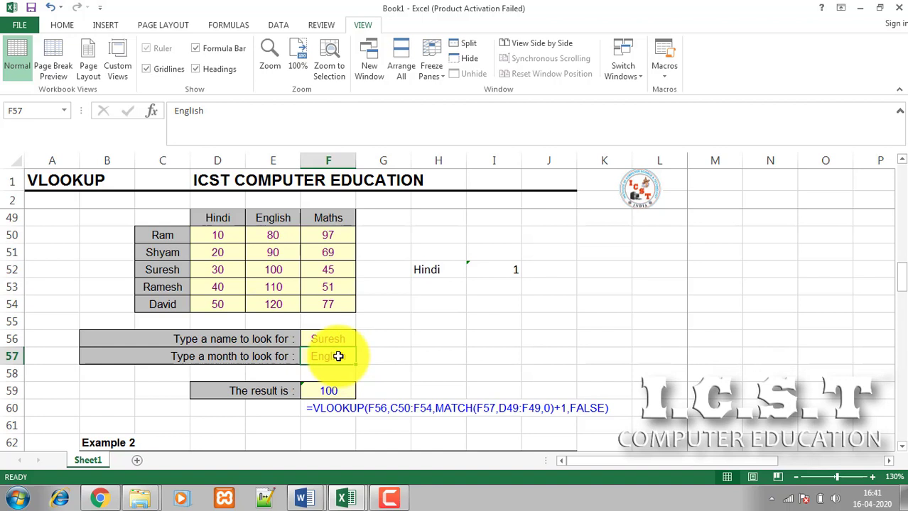
Set the subject to look up in F57 to Maths and reword its label in E57 to "Type a Subject to look for :"
type("Maths")
key("Return")
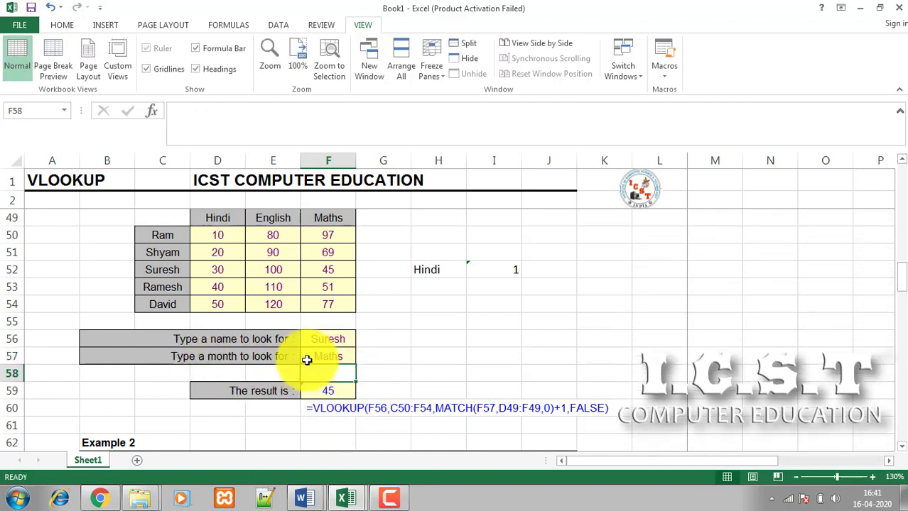
left_click(274, 356)
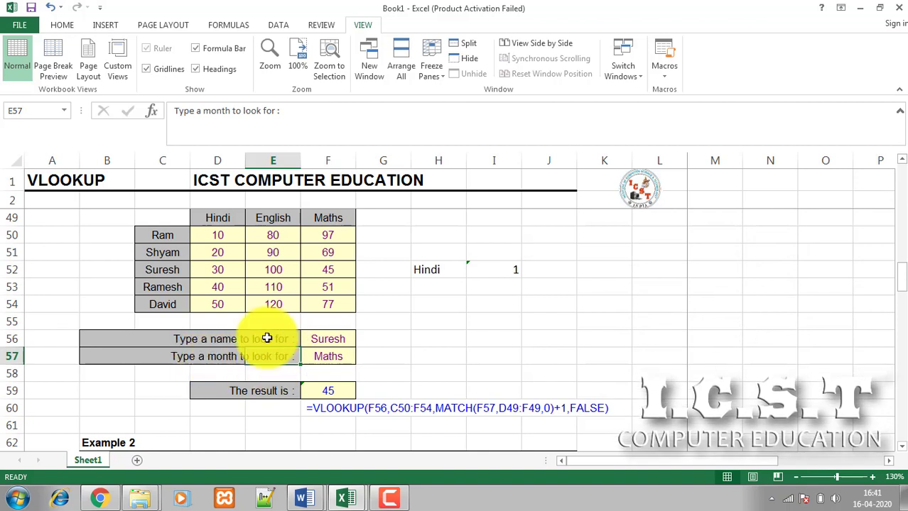
left_click(230, 112)
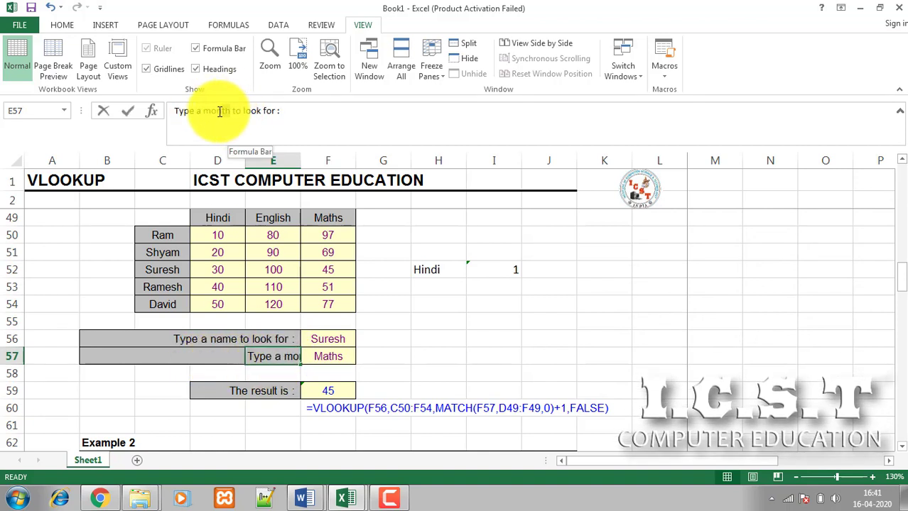
type("Subje")
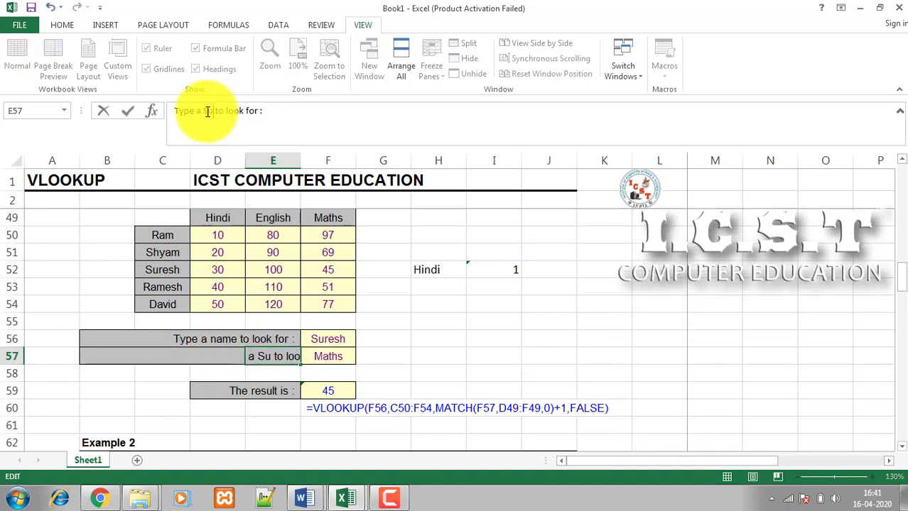
type("ct")
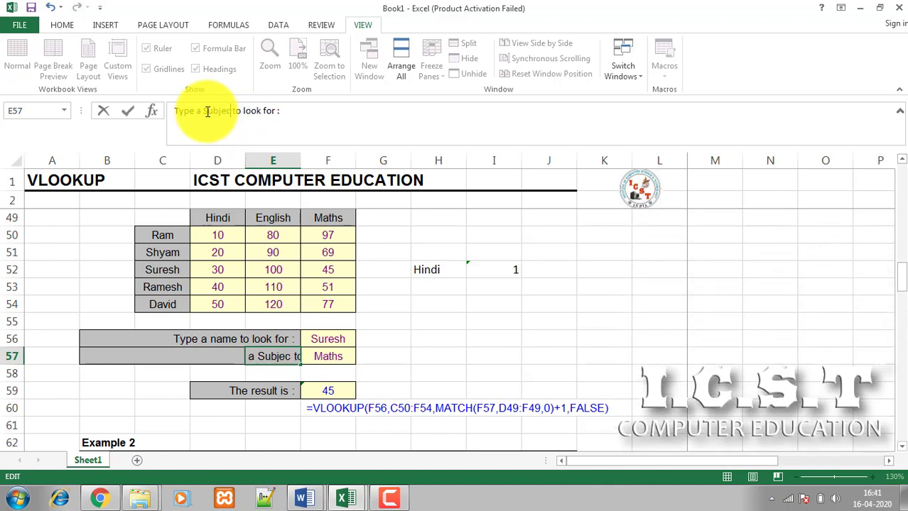
key("Return")
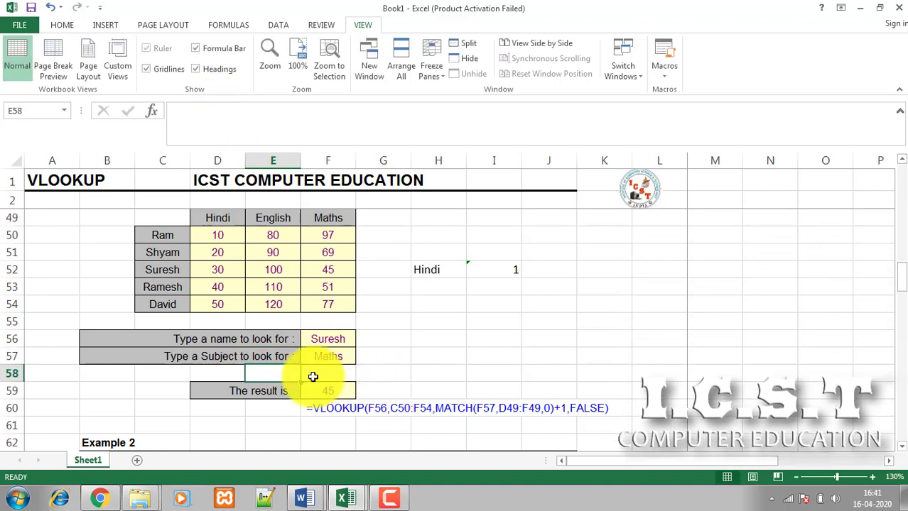
Change the name to look up in F56 to the student listed in C51
left_click_drag(340, 339, 340, 352)
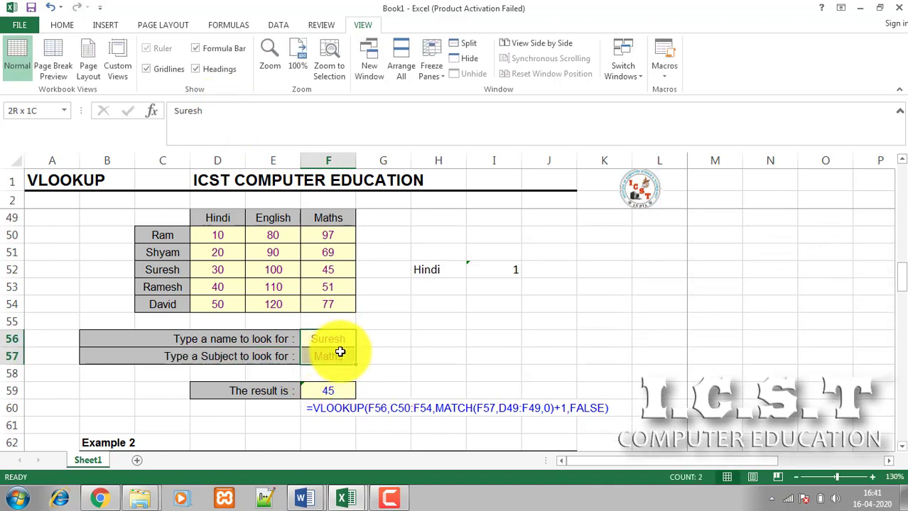
left_click(336, 388)
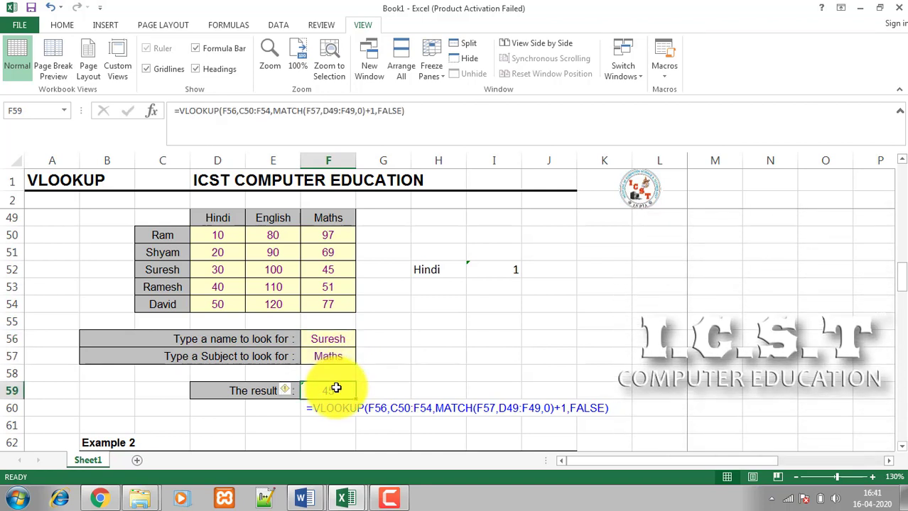
left_click(330, 345)
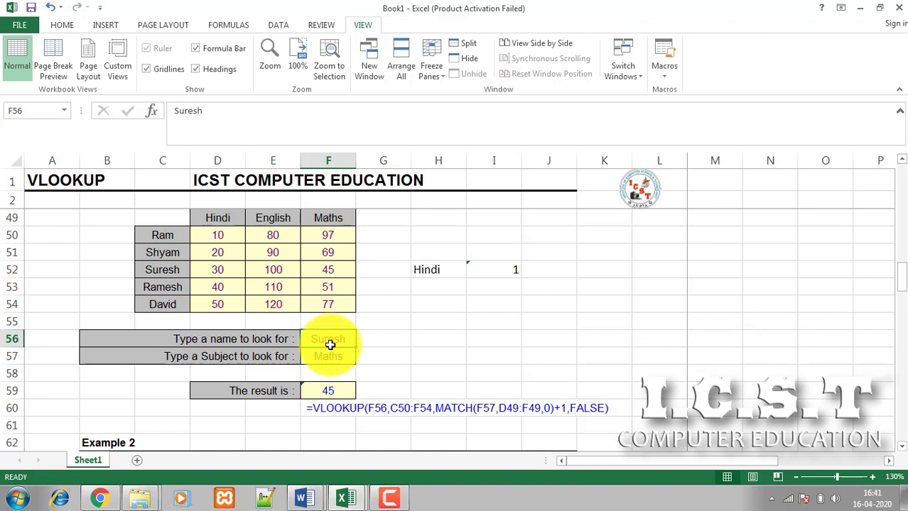
type("Shyam")
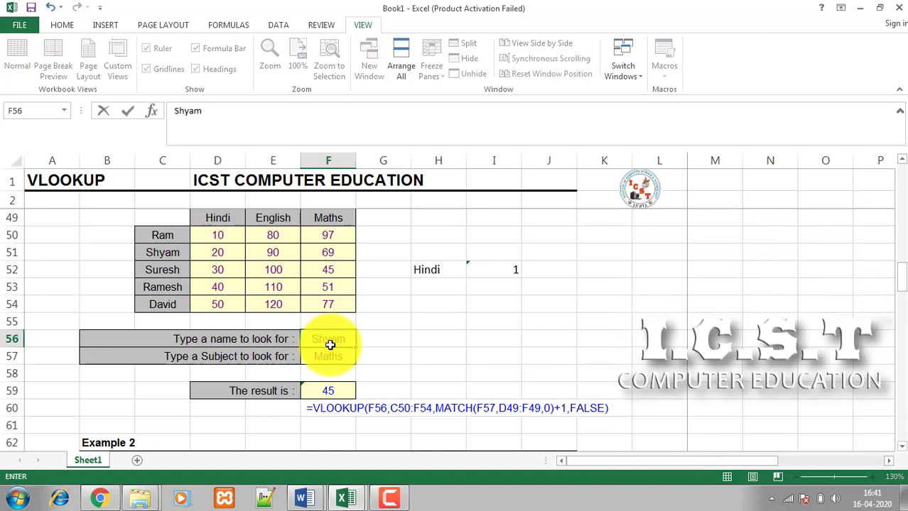
key("Return")
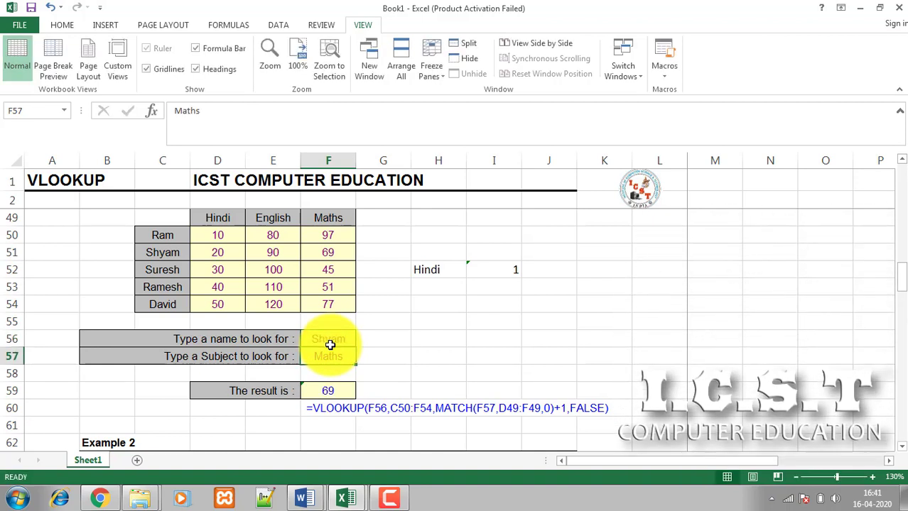
Check the F59 result against the Maths mark in the matching student's row, C51:F51
left_click(175, 256)
left_click_drag(189, 256, 322, 259)
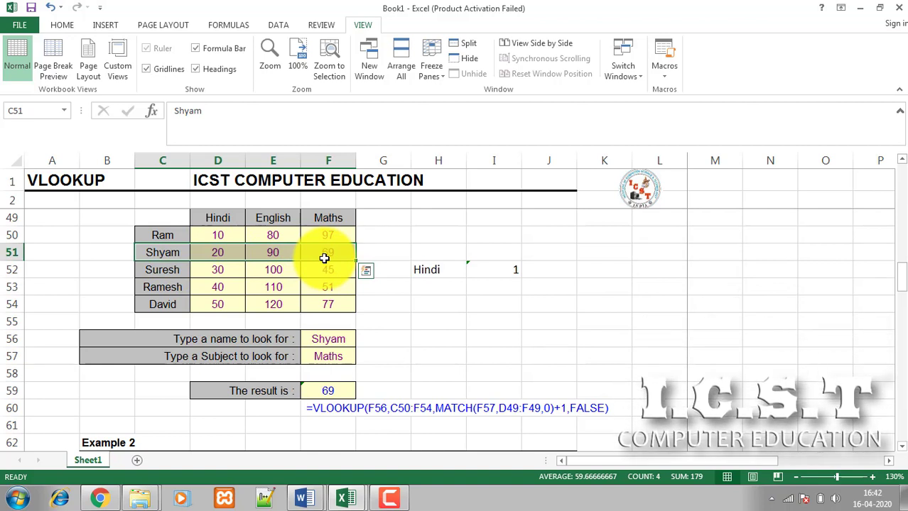
left_click(530, 344)
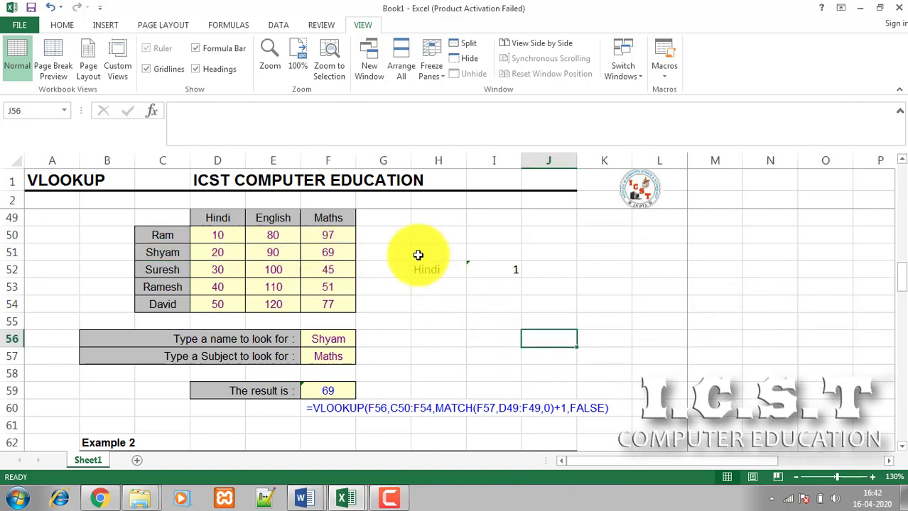
Clear the separate MATCH example beside the marks table from G51:J54
left_click_drag(387, 254, 440, 272)
left_click_drag(552, 293, 559, 298)
key("Delete")
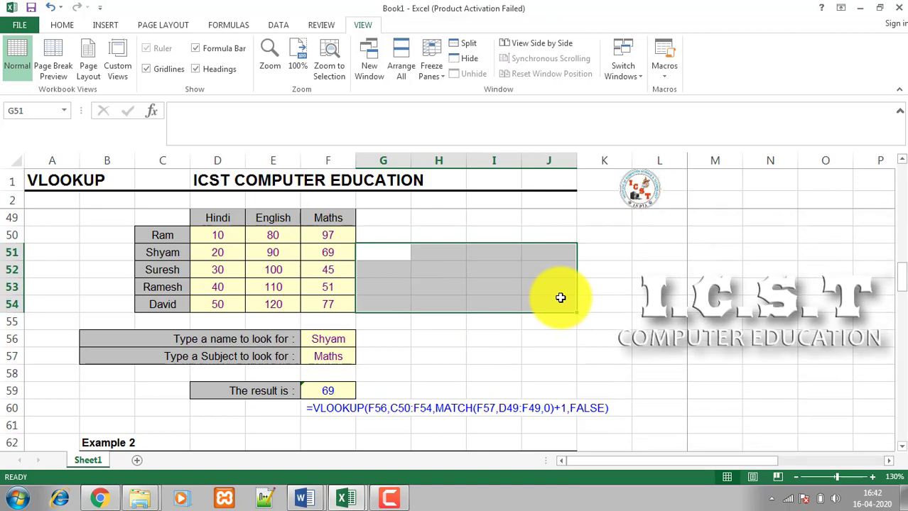
Examine the Example 2 lookup table in F73:I79, covering its maker headings, spare part names and prices
left_click_drag(902, 282, 900, 323)
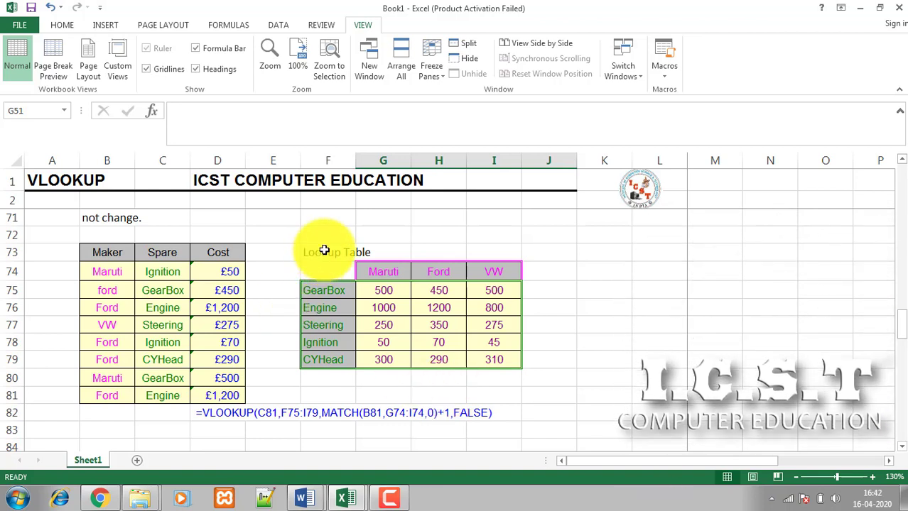
left_click_drag(323, 254, 515, 376)
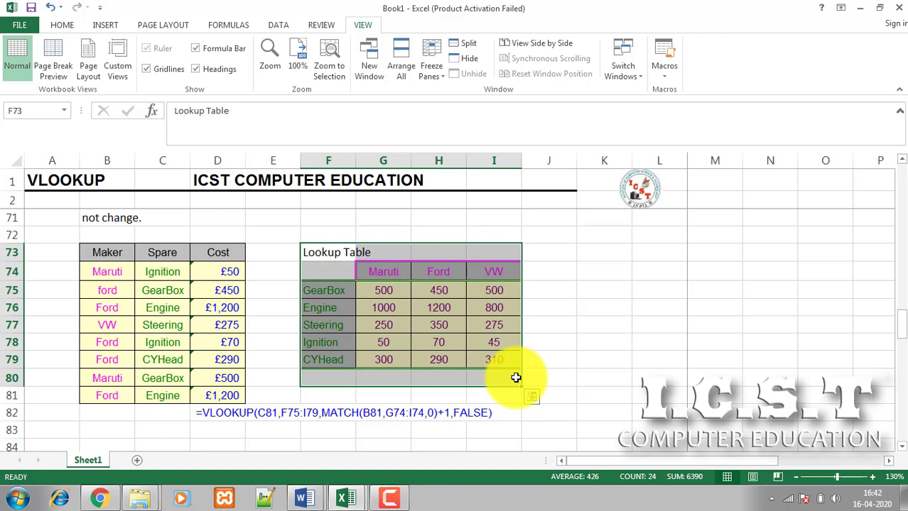
left_click(384, 273)
left_click(453, 272)
left_click(495, 276)
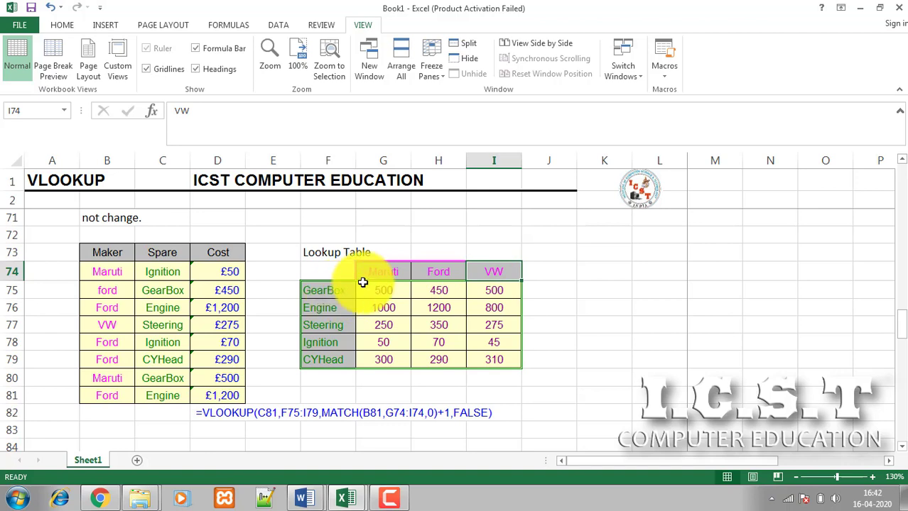
left_click_drag(377, 271, 523, 277)
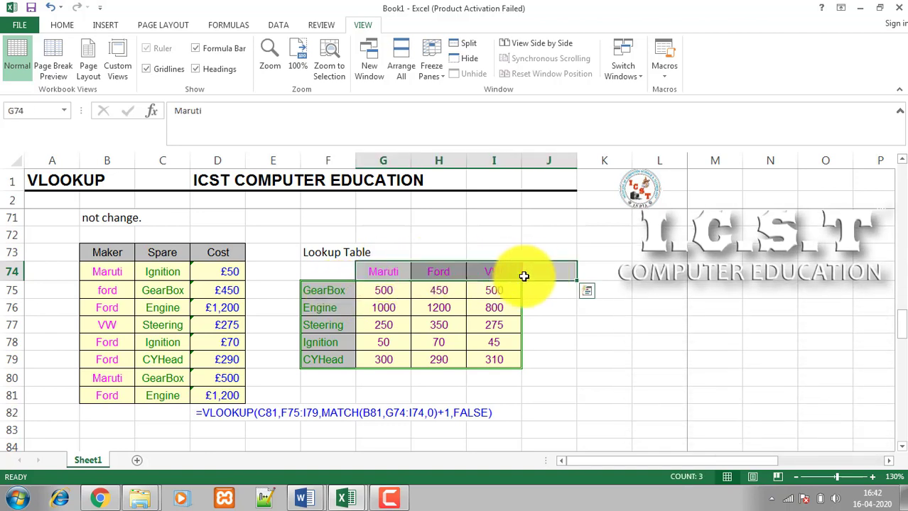
left_click_drag(325, 288, 331, 362)
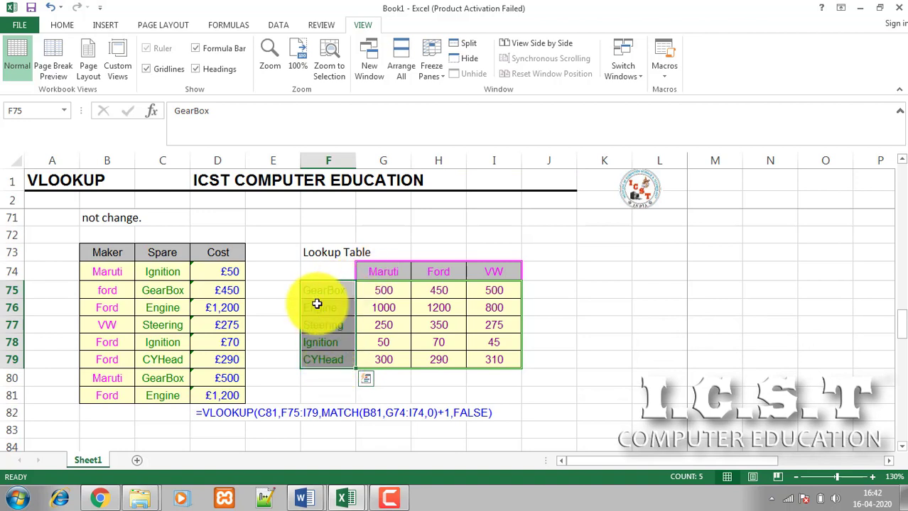
left_click(385, 290)
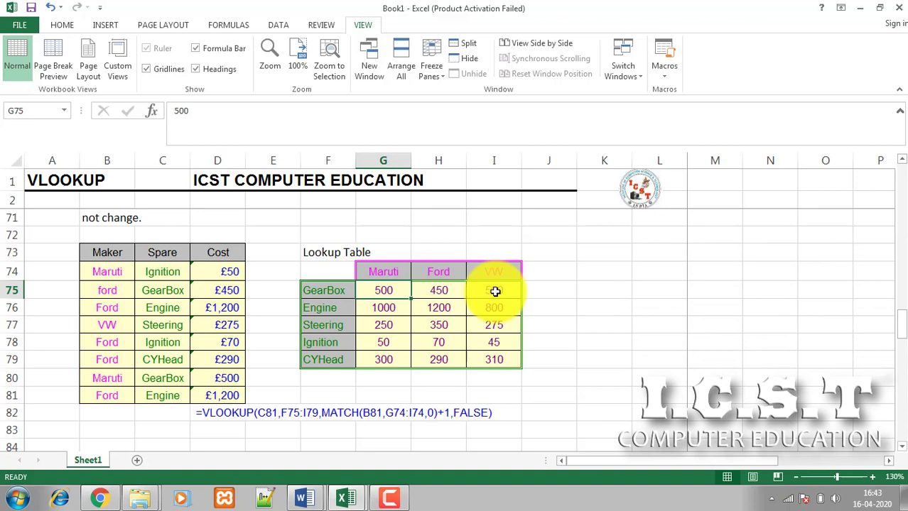
Review the Maker and Spare pairs in rows 74 to 77 of the cost table
left_click(105, 272)
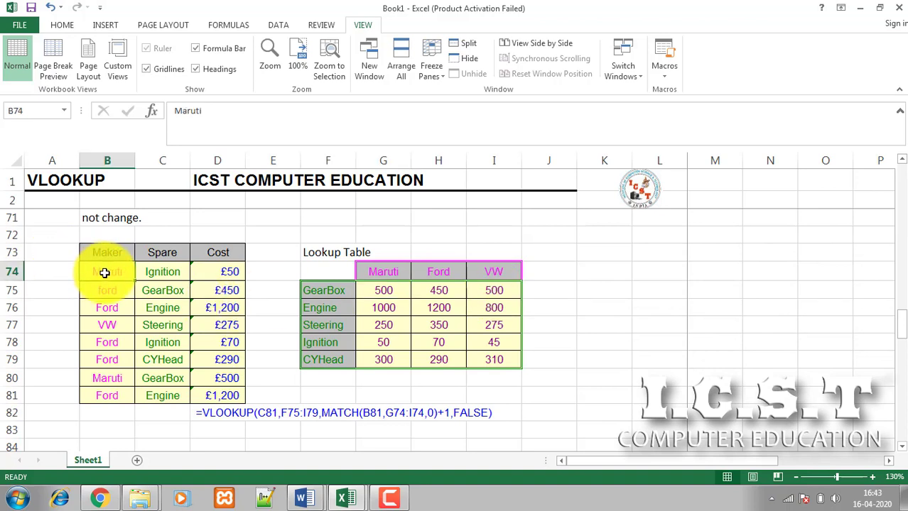
left_click(162, 272)
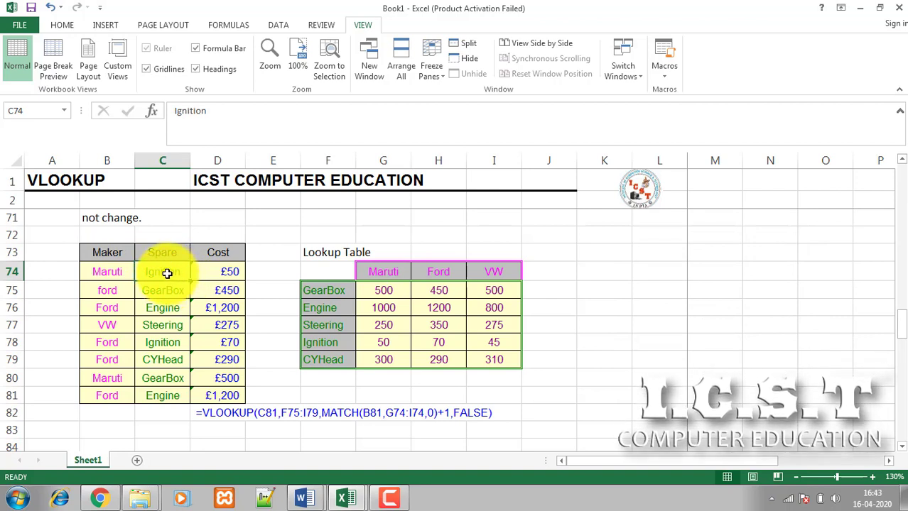
left_click(107, 293)
left_click(155, 292)
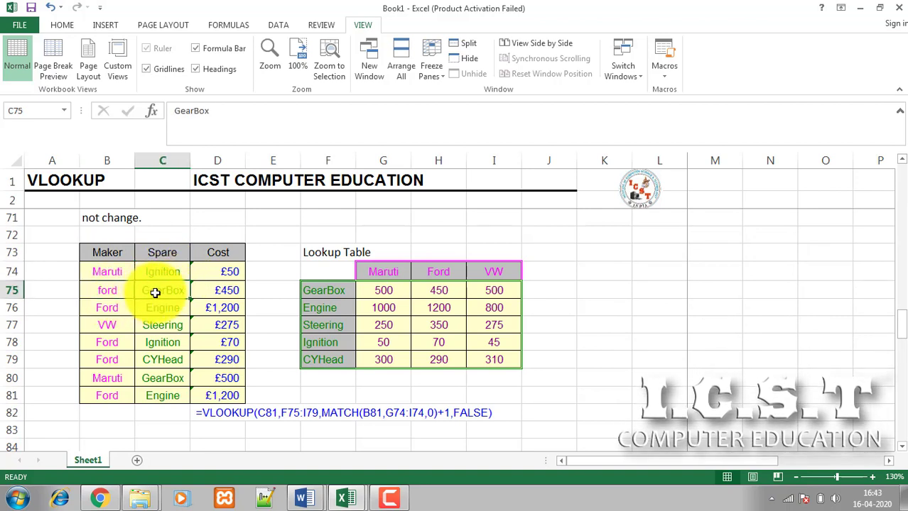
left_click(104, 310)
left_click(171, 311)
left_click(126, 324)
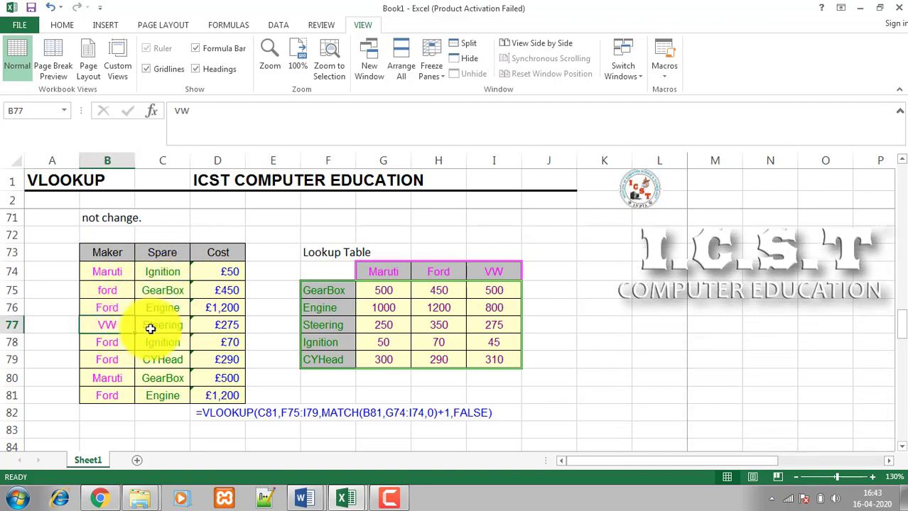
left_click(151, 325)
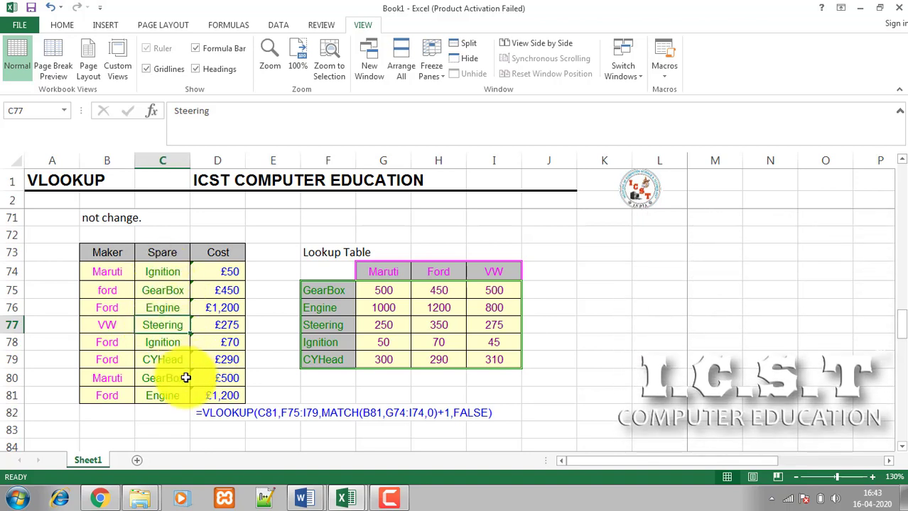
Replace the cost formula in D74 with a new VLOOKUP using C74 as lookup value and F75:I79 as table array
left_click(228, 276)
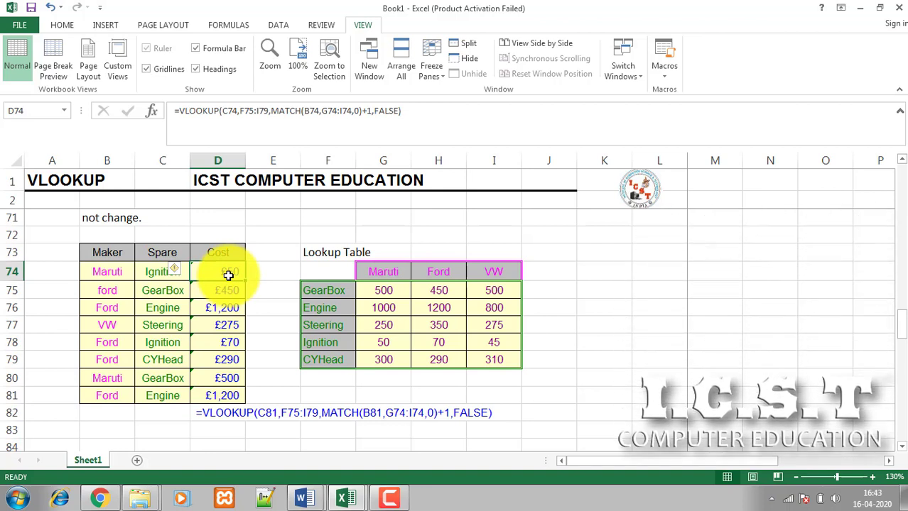
type("=")
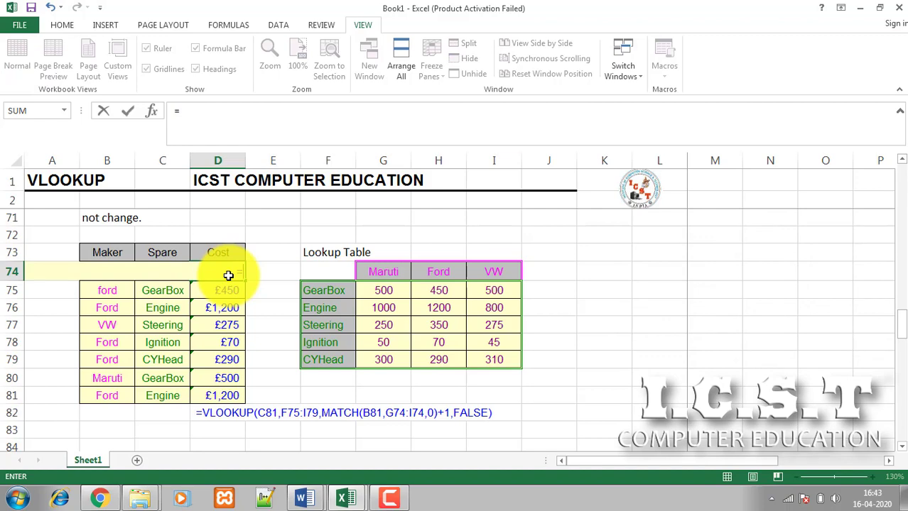
type("vloo")
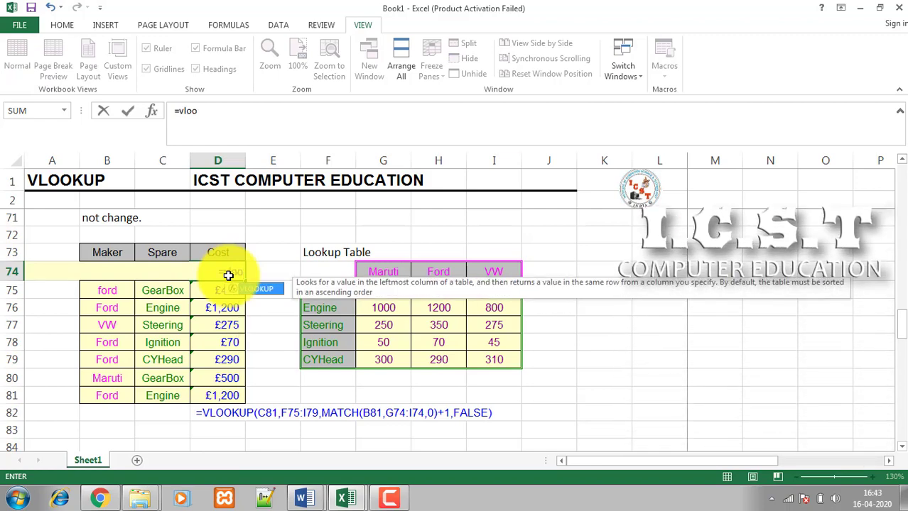
key("Tab")
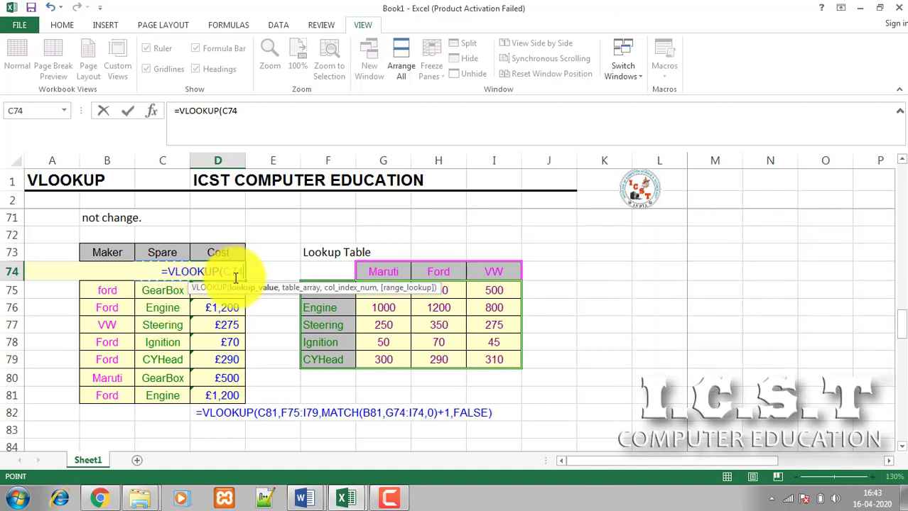
type(",")
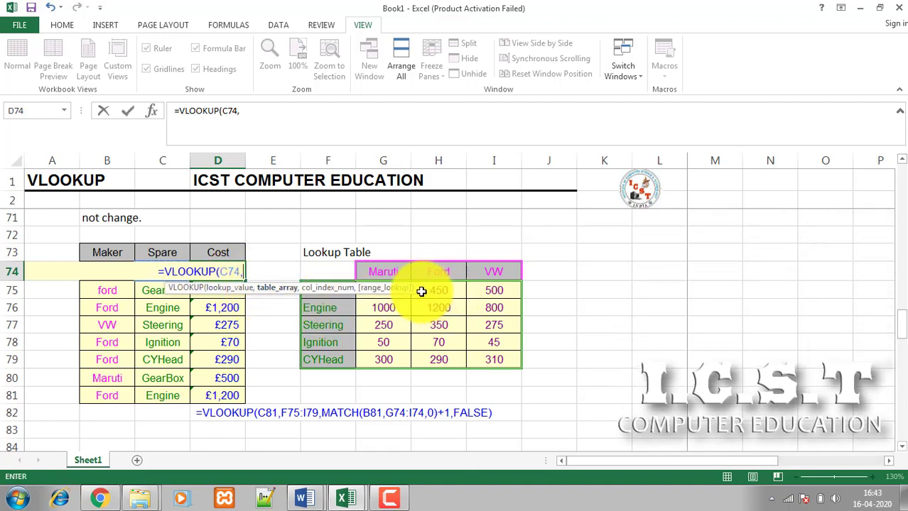
left_click_drag(411, 290, 395, 420)
left_click_drag(336, 291, 483, 357)
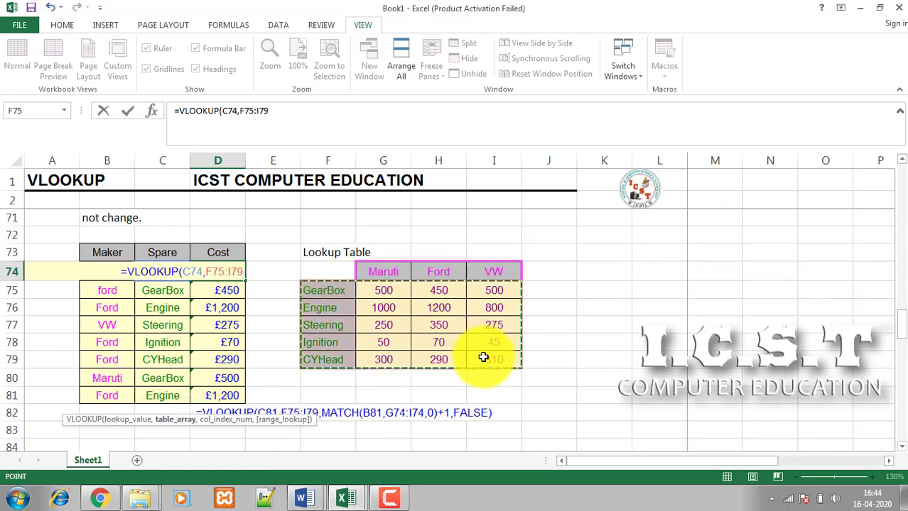
type(",")
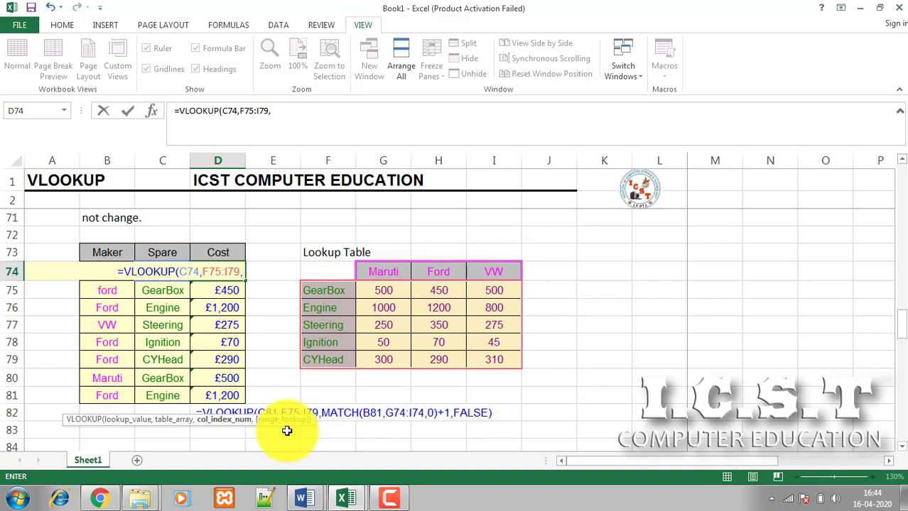
Nest MATCH in the D74 formula as the column index, with B74 as lookup value, G74:I74 as lookup array and exact match 0
type("mat")
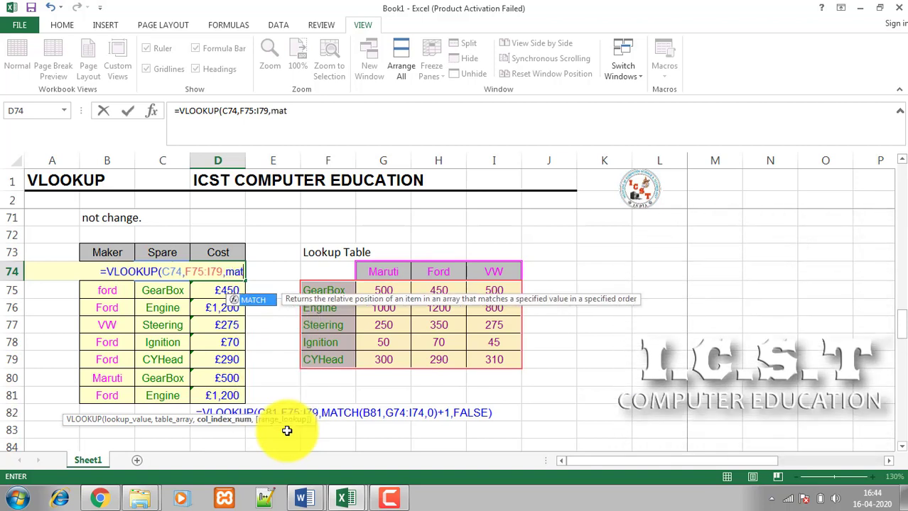
type("ch")
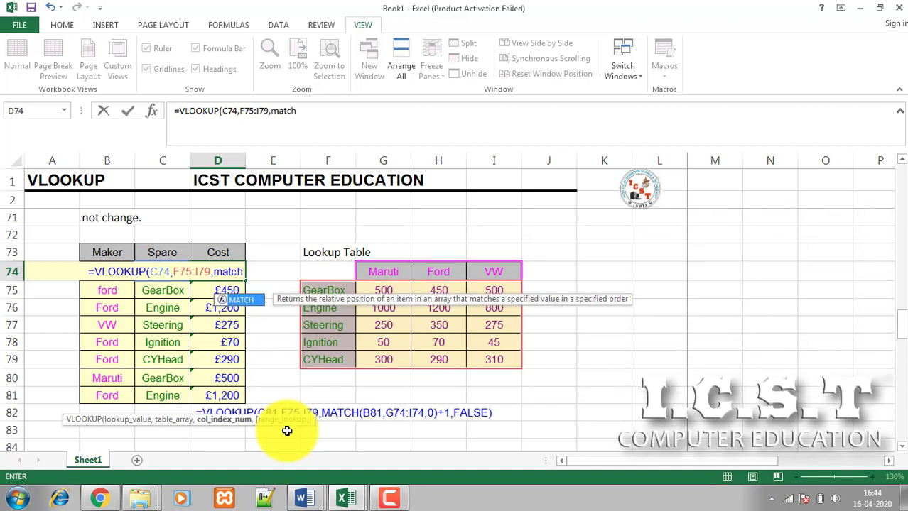
key("Tab")
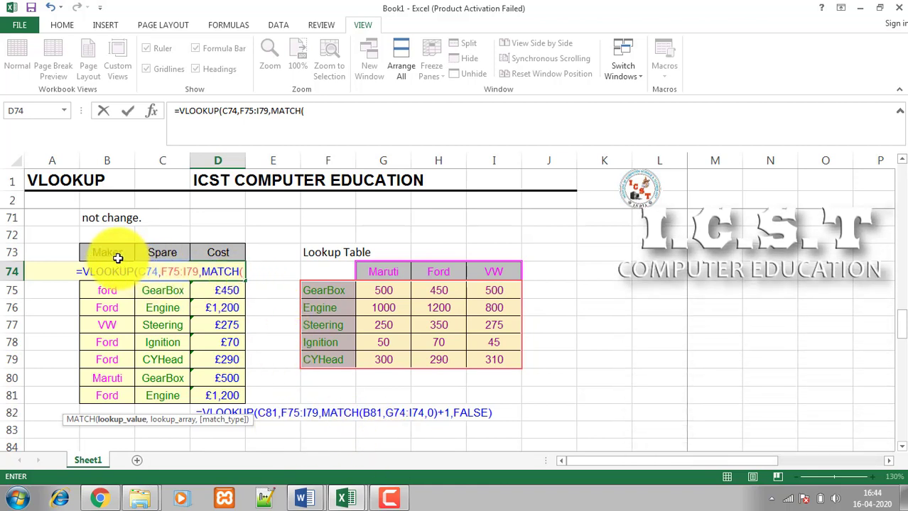
key("Left")
key("Left")
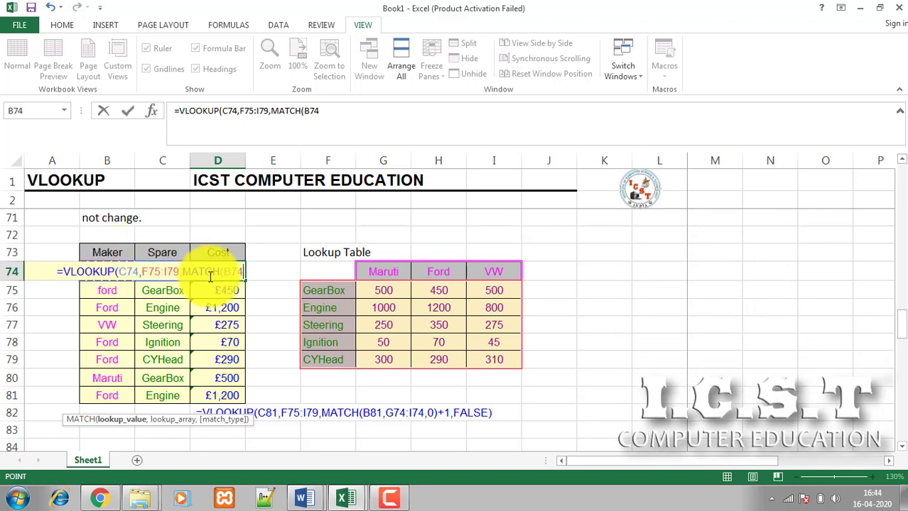
type(",")
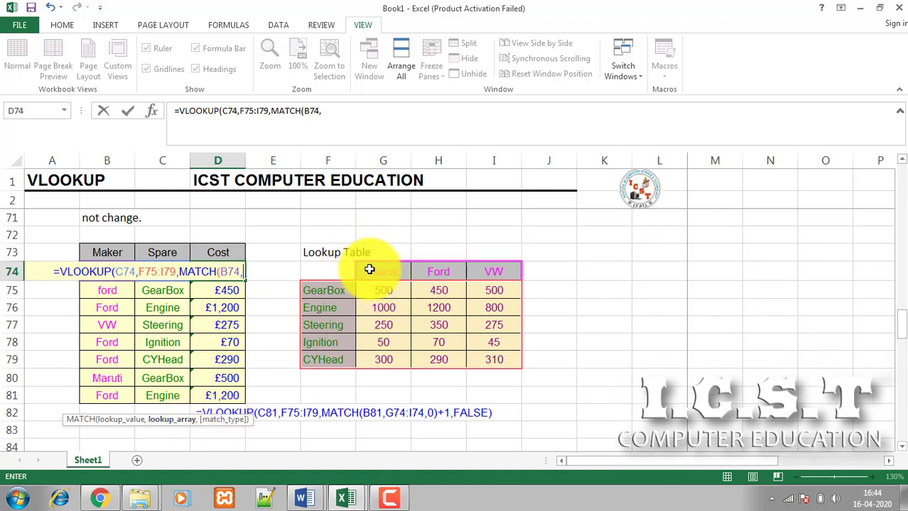
left_click_drag(371, 265, 480, 272)
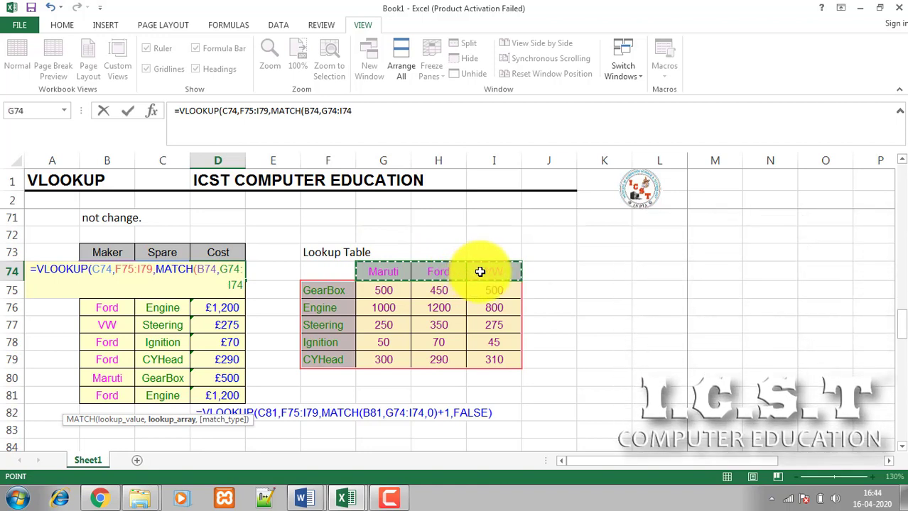
type(",")
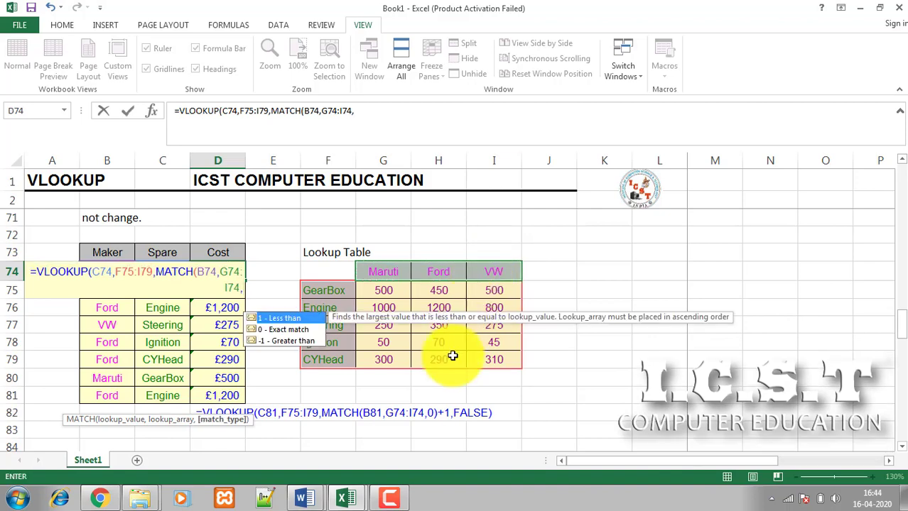
left_click(274, 332)
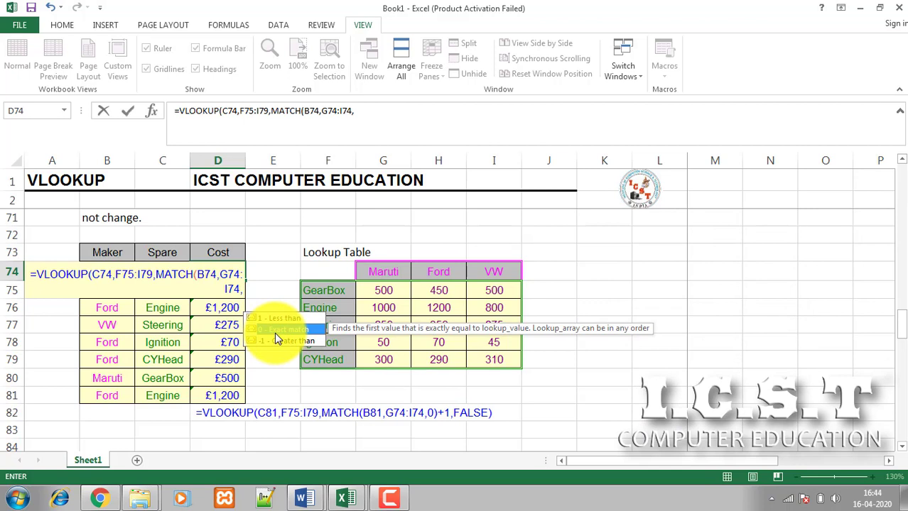
double_click(274, 332)
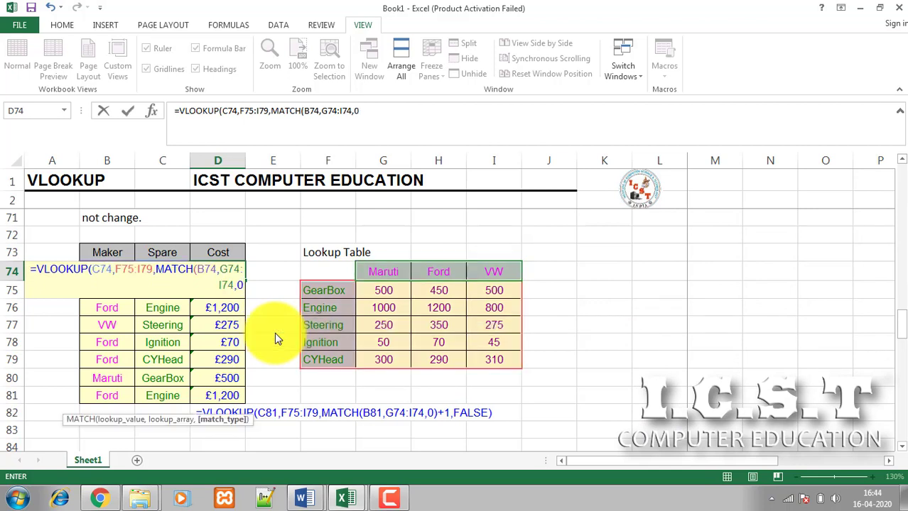
type(")")
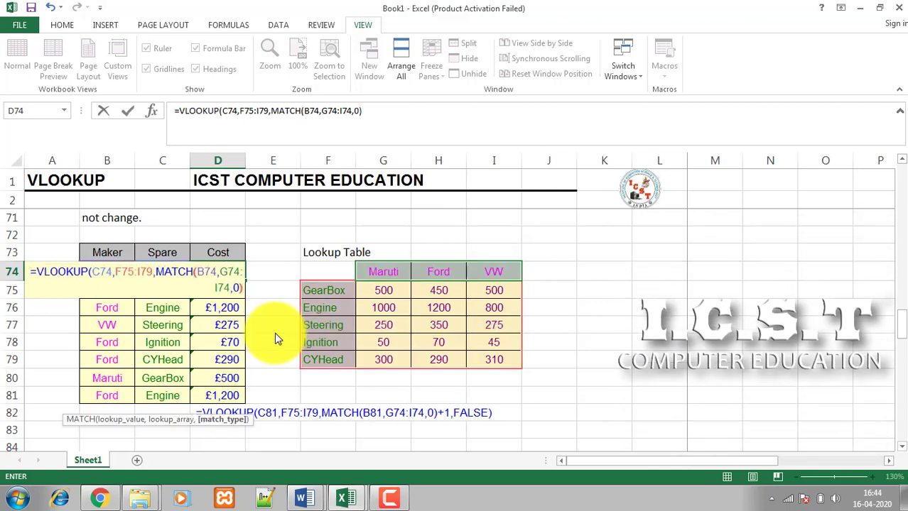
Add 1 to the MATCH result and finish the D74 VLOOKUP with FALSE for an exact match
type("+1")
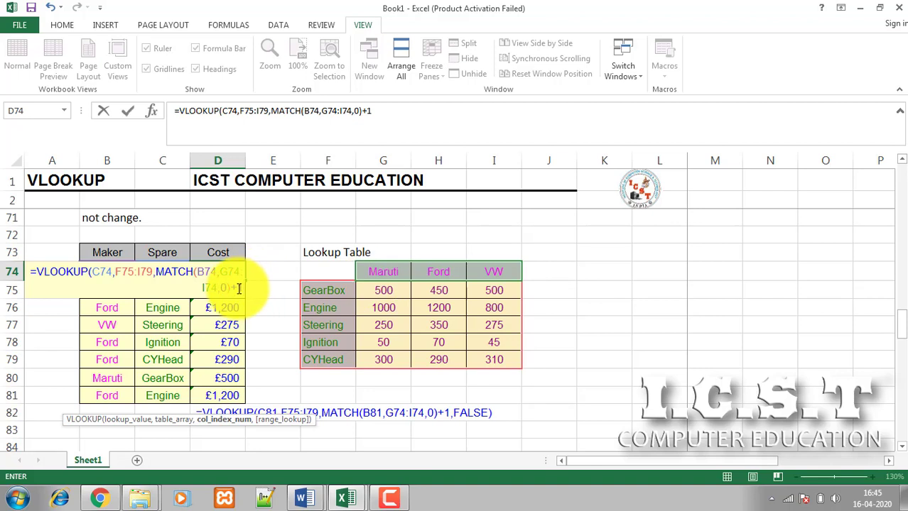
type(",")
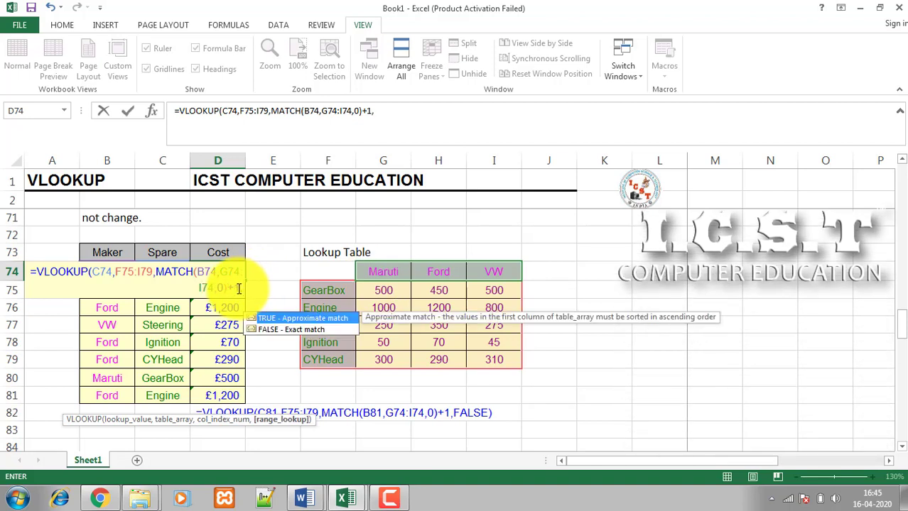
key("Down")
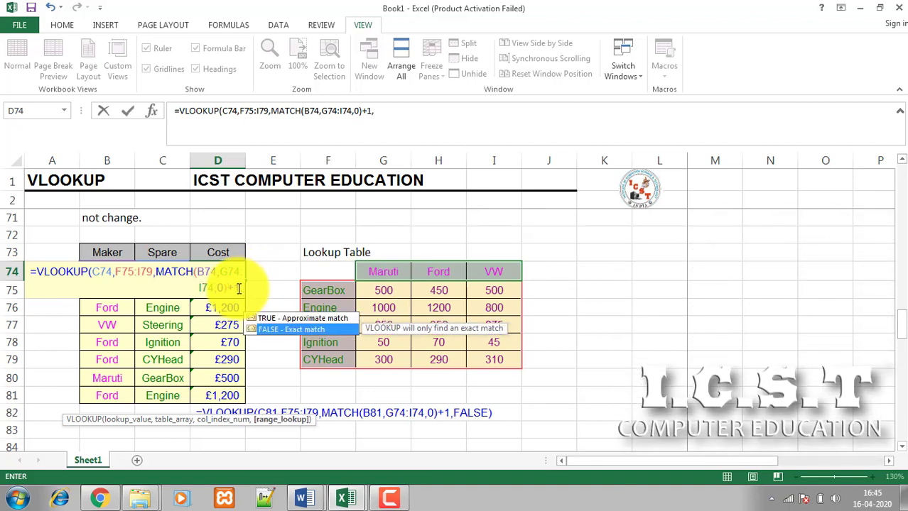
key("Tab")
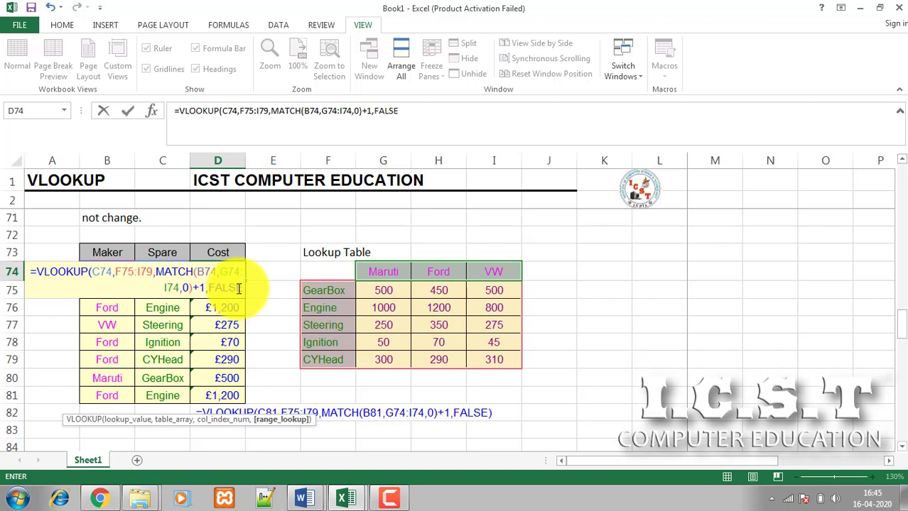
type(")")
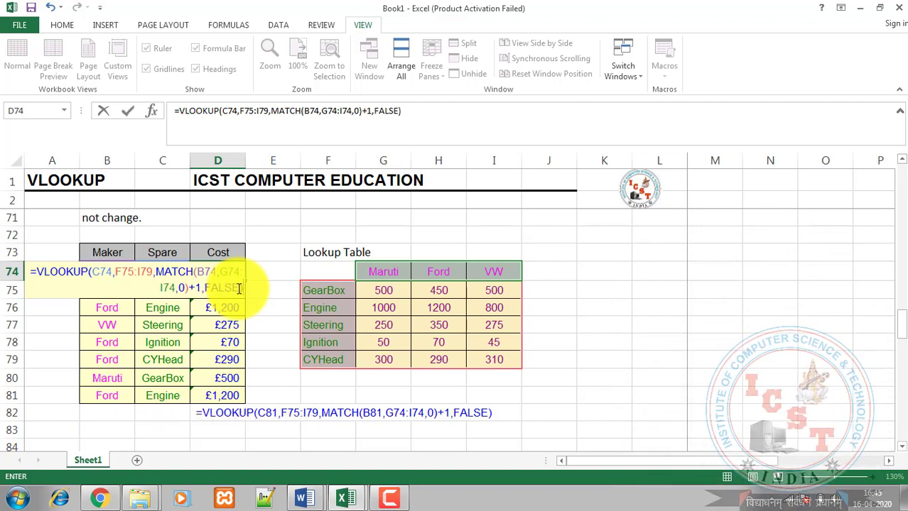
key("Return")
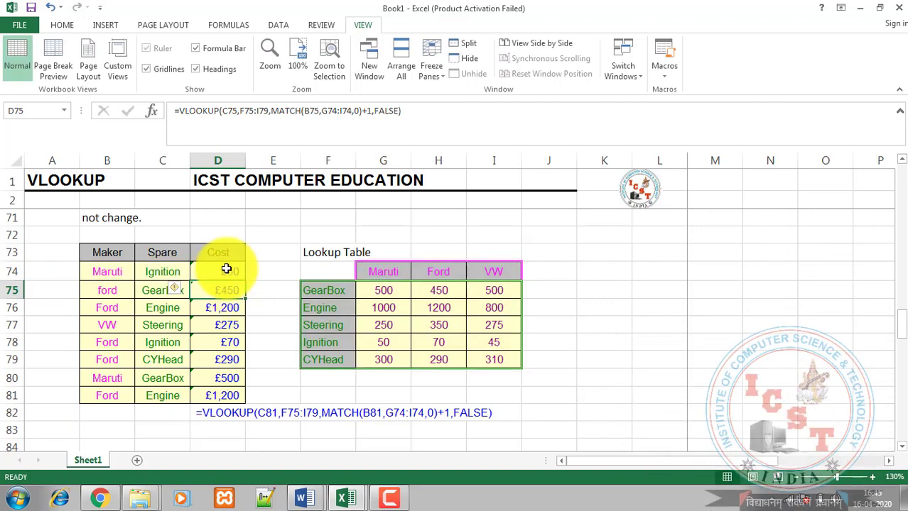
left_click(229, 270)
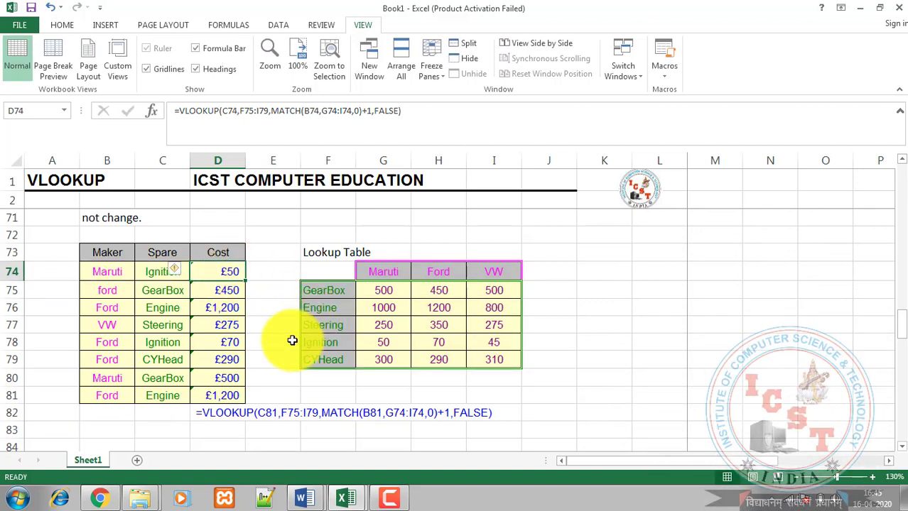
Set the spare in C74 to Engine and check the cost formula in D74
left_click(153, 275)
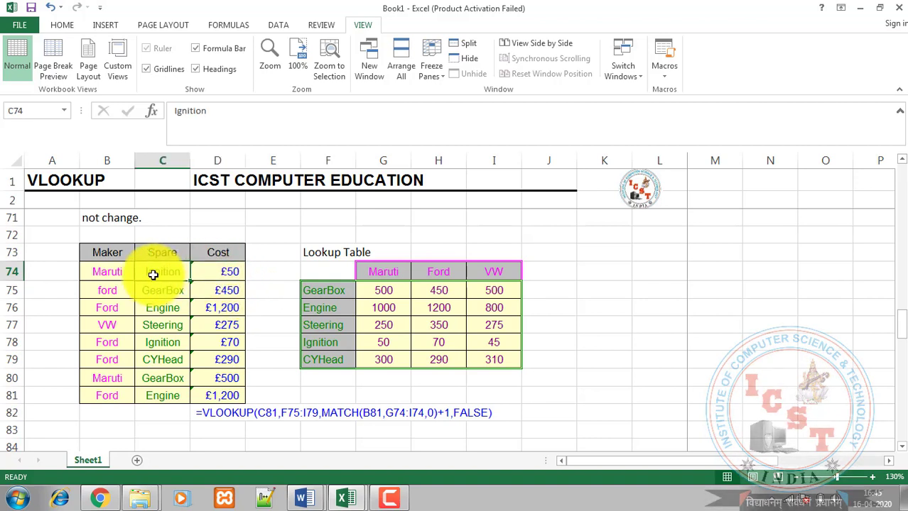
type("Engine")
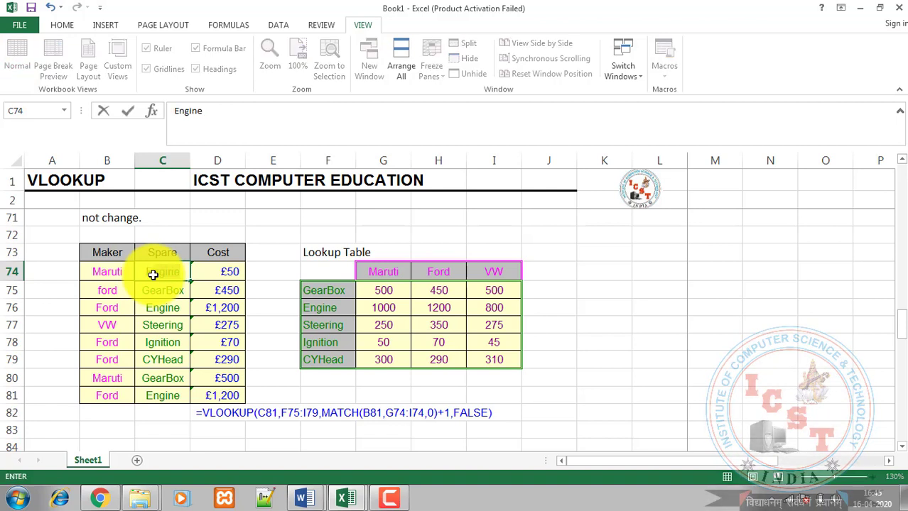
key("Return")
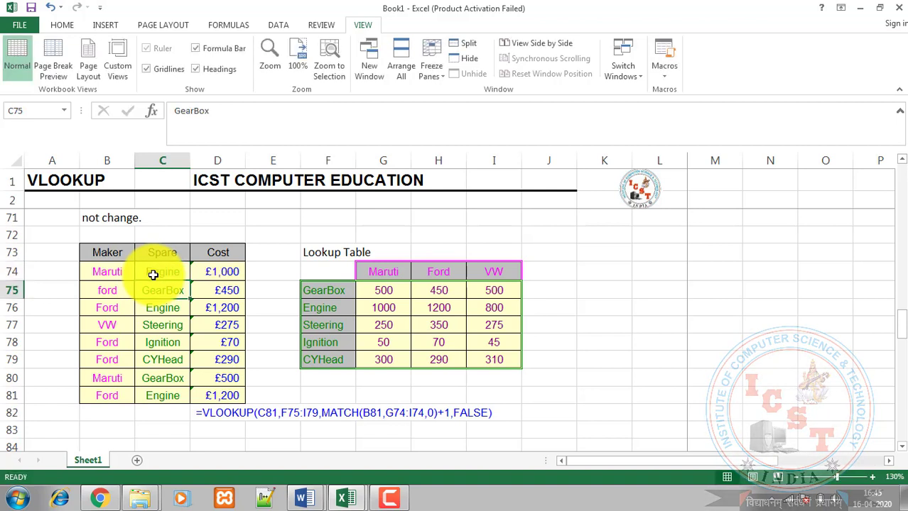
left_click(202, 271)
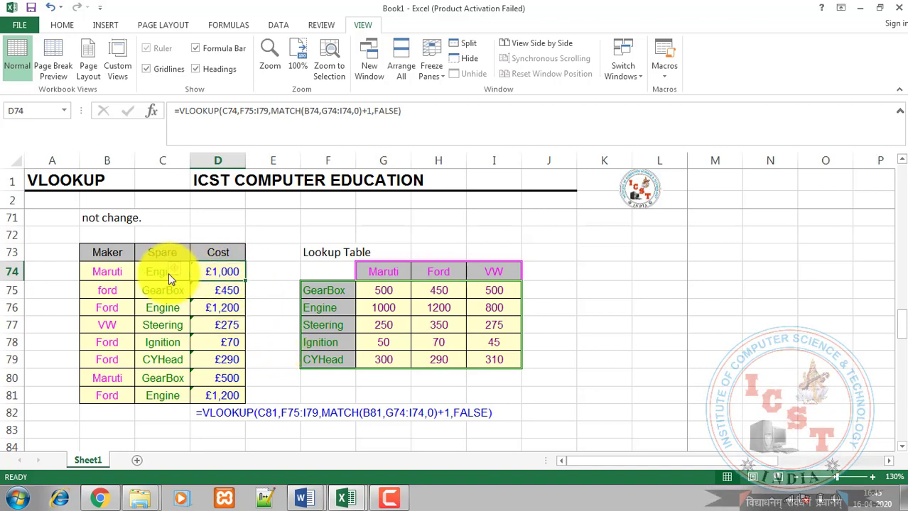
Compare the Maker, Spare and Cost table in B73:D81 with the lookup table in F73:I79
left_click_drag(235, 271, 229, 393)
left_click(384, 394)
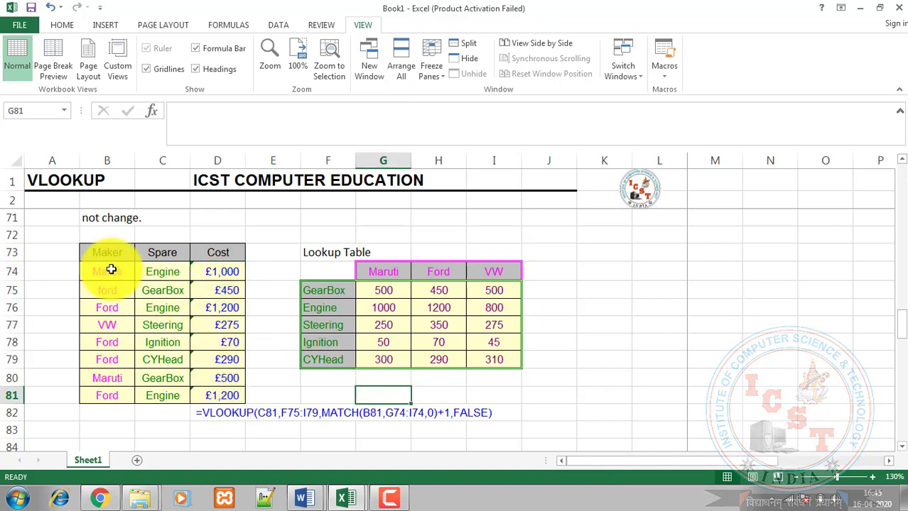
left_click_drag(107, 257, 228, 388)
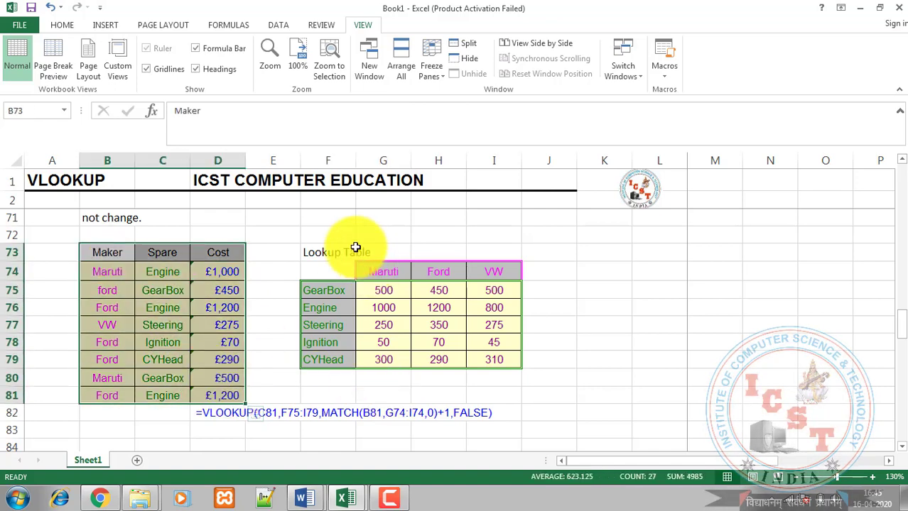
left_click(335, 254)
left_click_drag(337, 276, 501, 367)
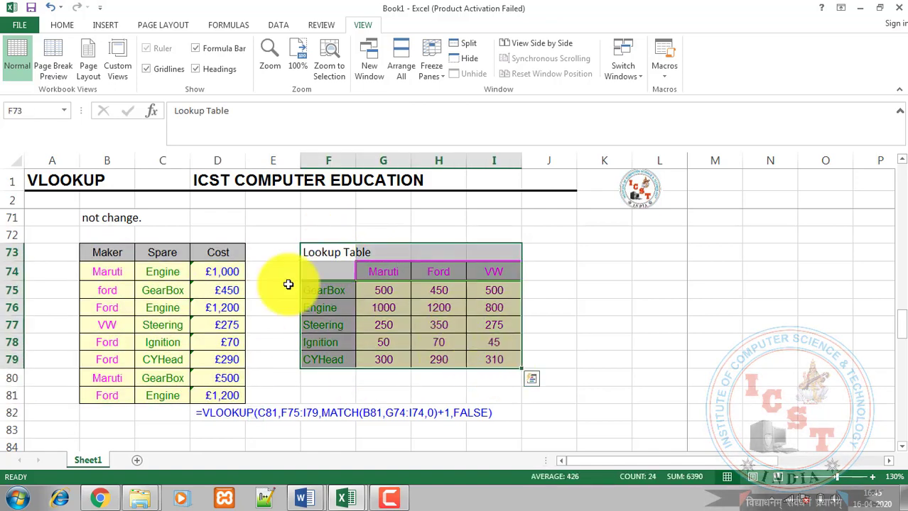
left_click(229, 275)
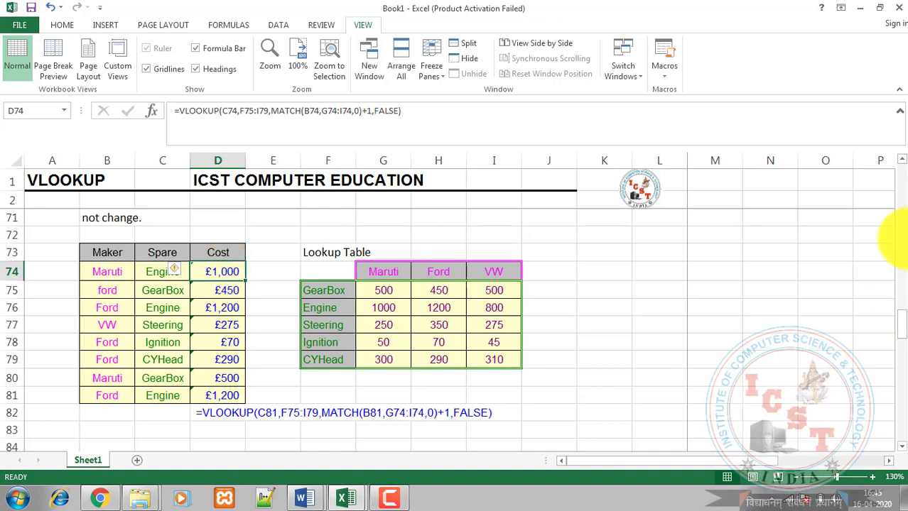
Examine the Unit Cost Table in C113:D116, covering the brick, wood and glass prices
left_click_drag(904, 327, 900, 403)
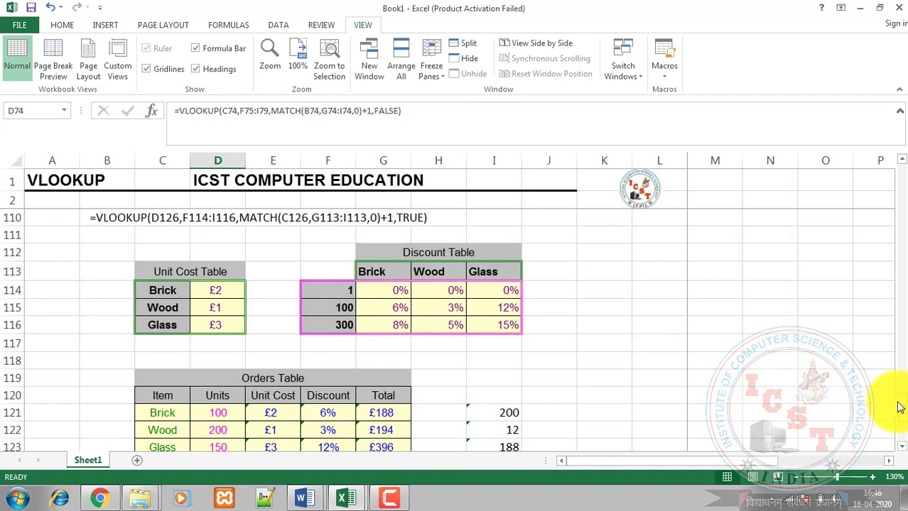
scroll(900, 409, "down", 1)
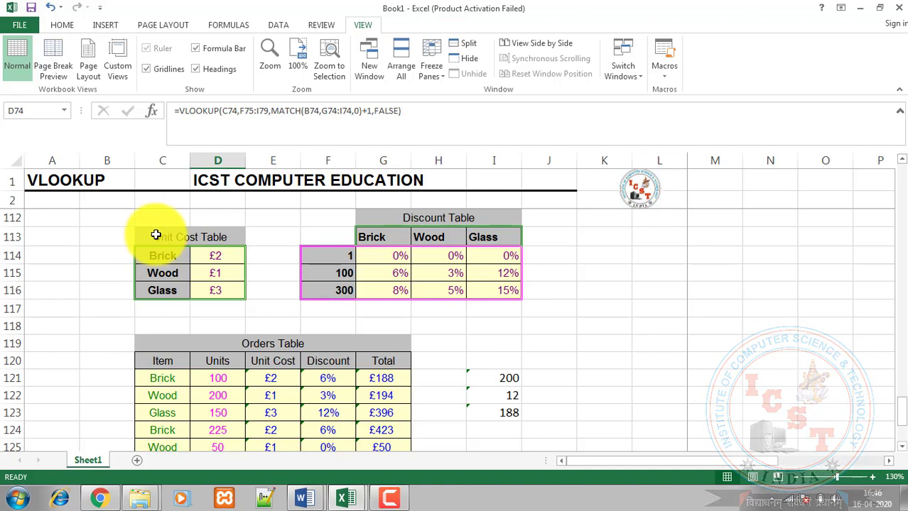
left_click_drag(156, 234, 230, 289)
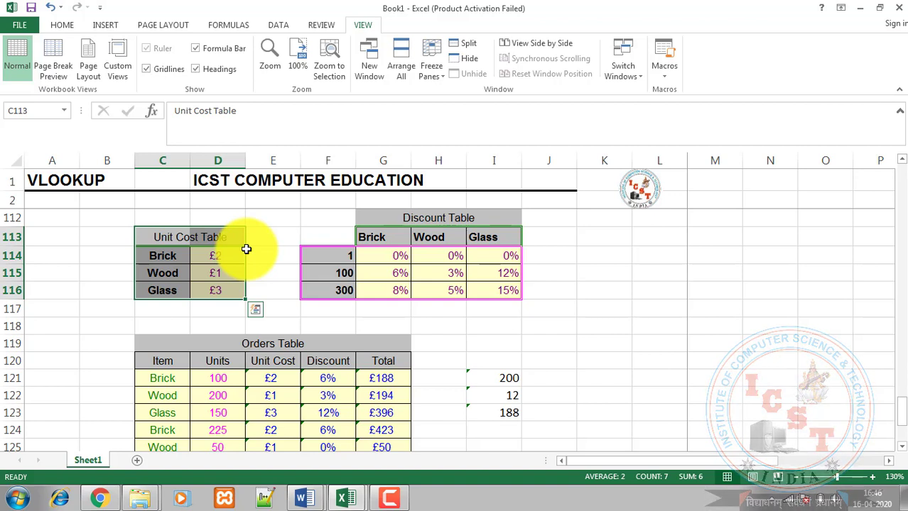
left_click(162, 260)
left_click(231, 254)
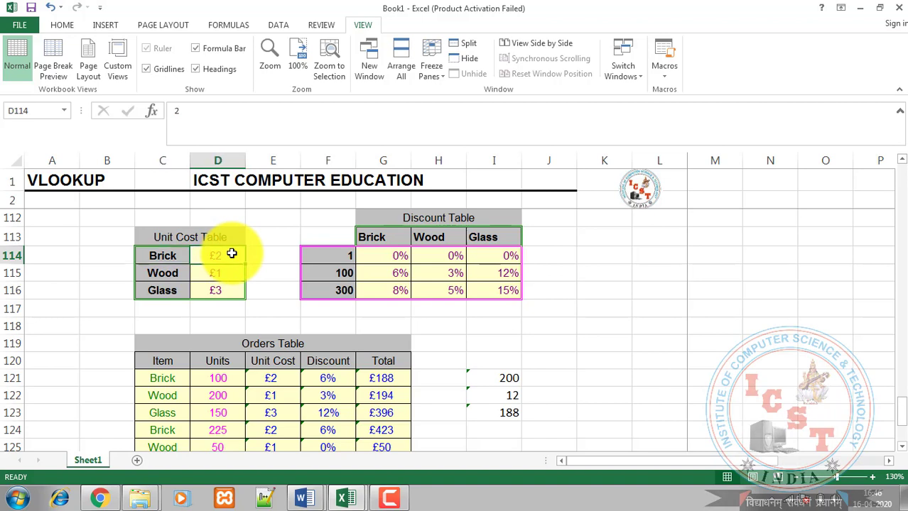
left_click(144, 277)
left_click(216, 281)
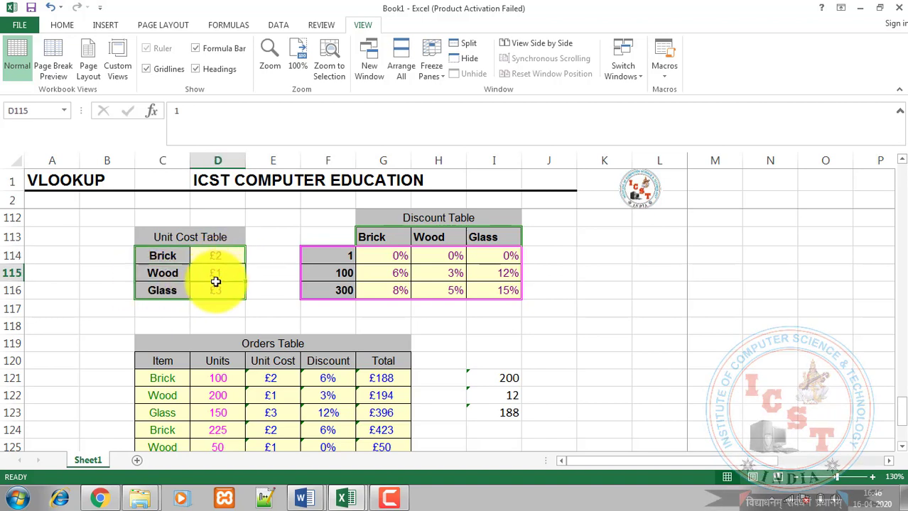
left_click(159, 293)
left_click(234, 293)
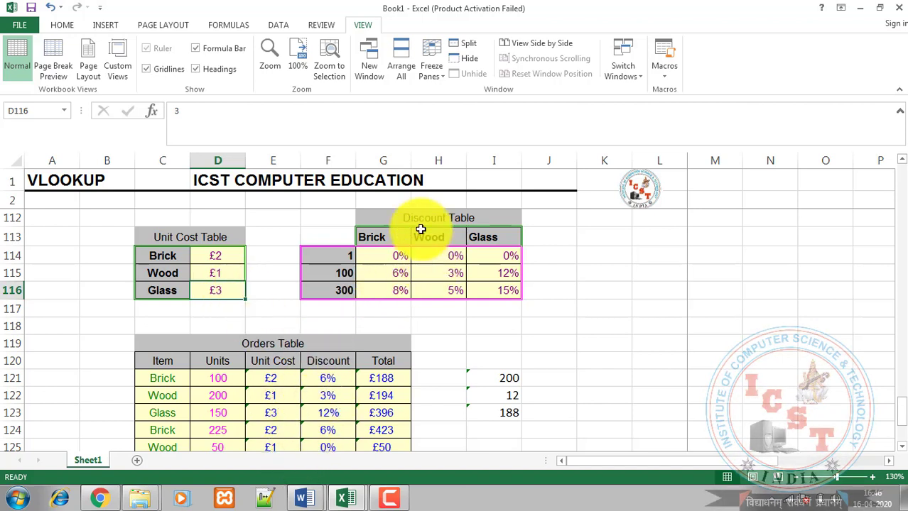
Examine the Discount Table in F112:I116, covering its quantity breaks and the brick discounts
left_click_drag(336, 218, 501, 293)
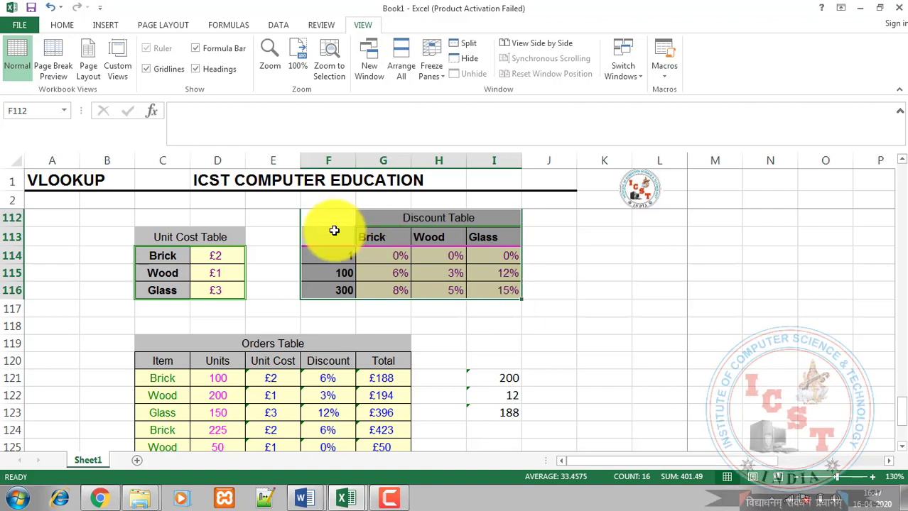
left_click_drag(329, 228, 505, 291)
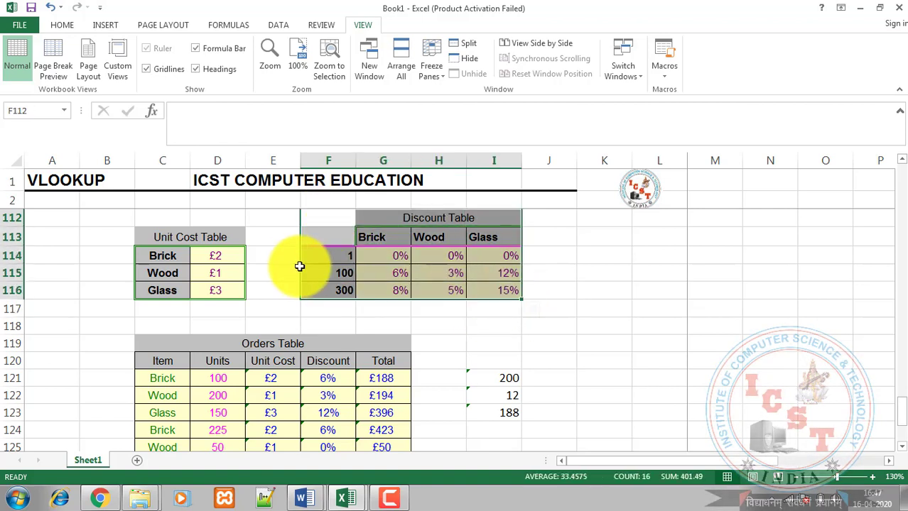
left_click(337, 257)
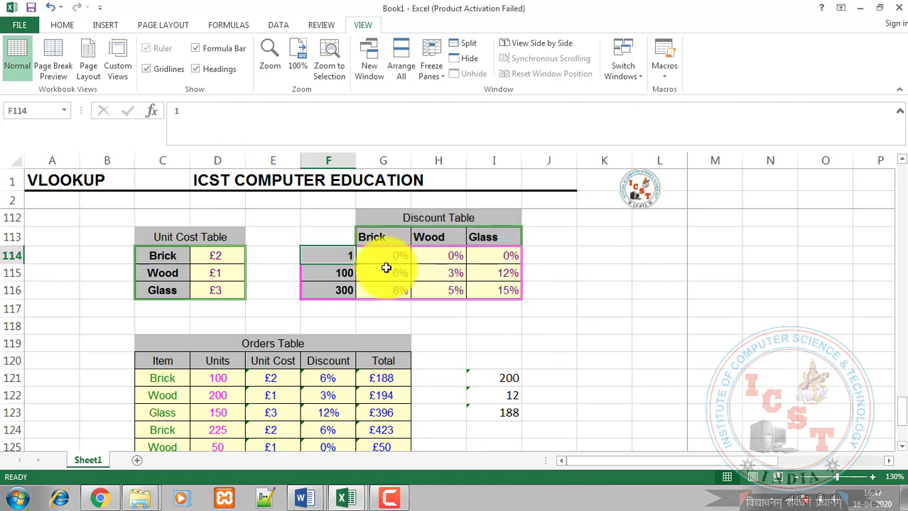
key("Tab")
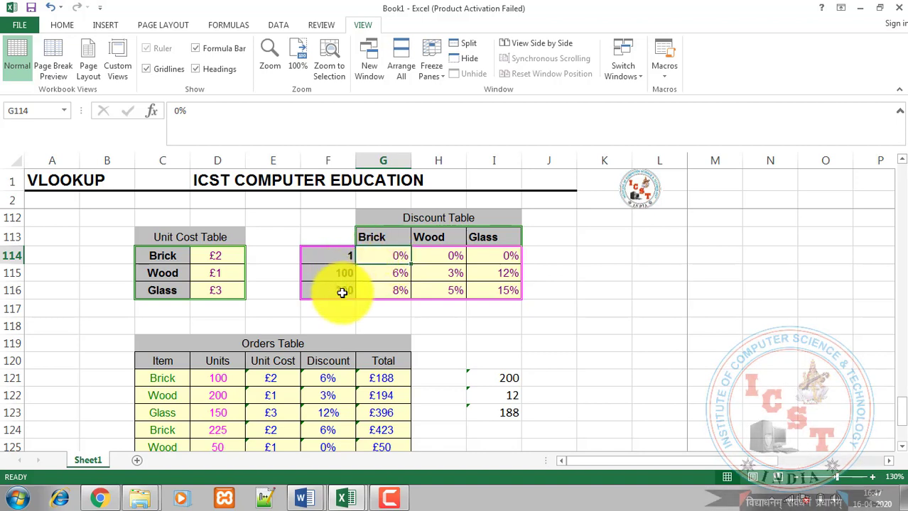
left_click(382, 274)
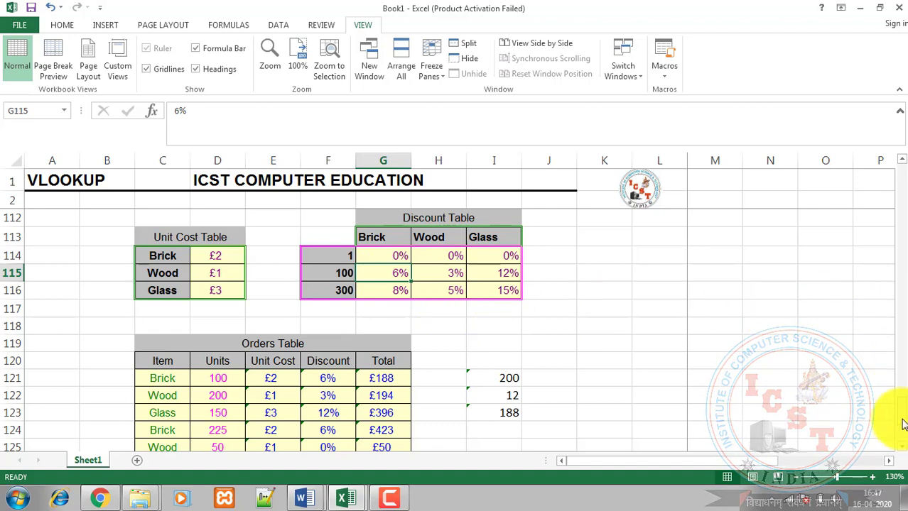
Clear the unit cost and discount of the first Brick order in E121:F121 of the Orders Table
scroll(898, 414, "down", 2)
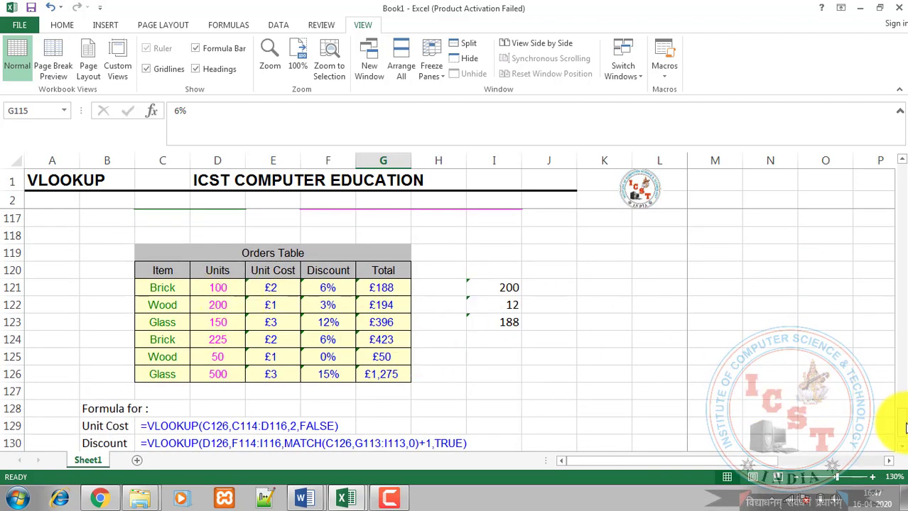
left_click_drag(904, 426, 903, 415)
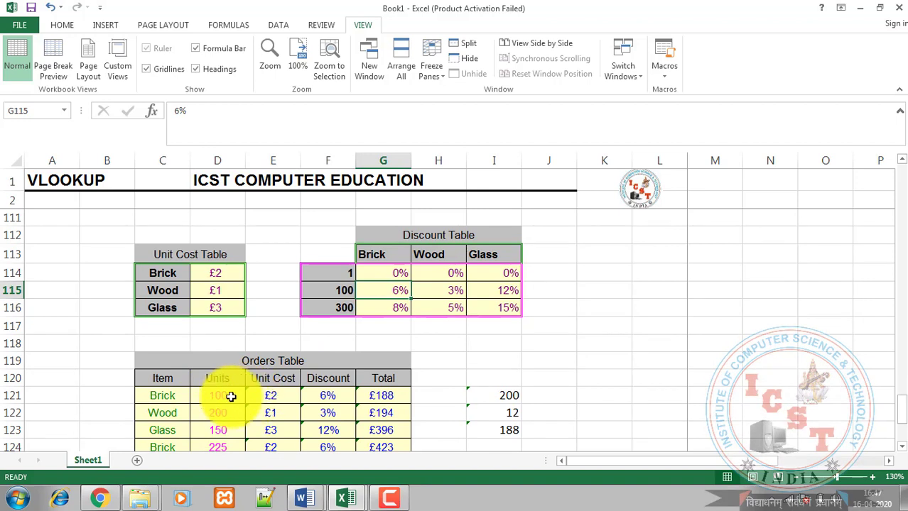
left_click(260, 397)
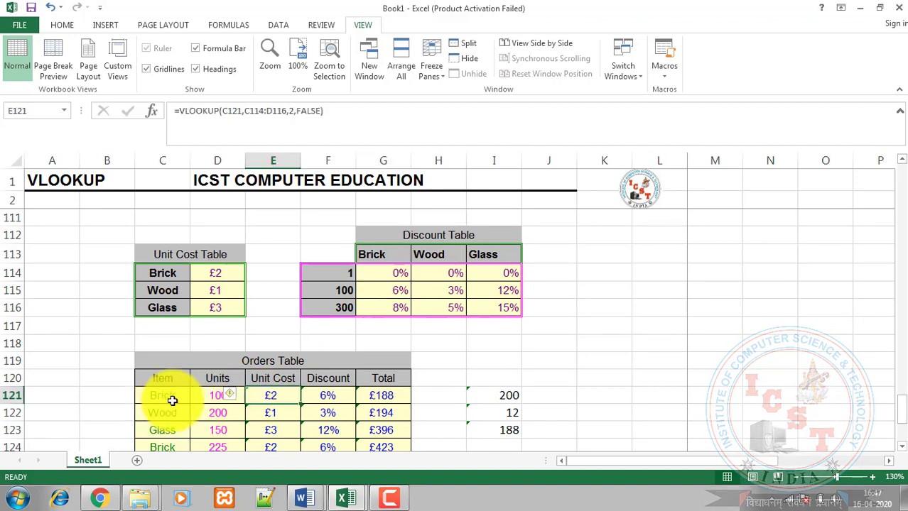
left_click(211, 401)
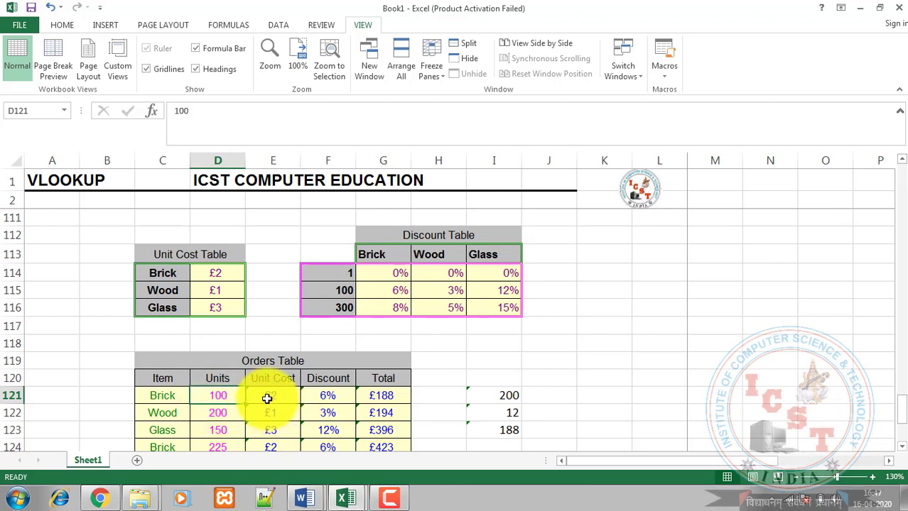
left_click_drag(267, 398, 335, 396)
key("Delete")
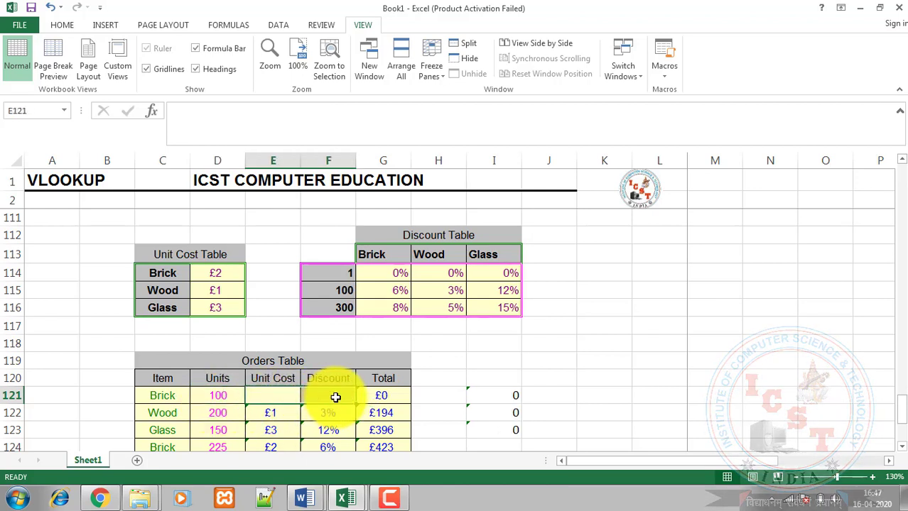
Start a VLOOKUP in E121 with C121 as the lookup value and C114:D116 as the table array
left_click(261, 401)
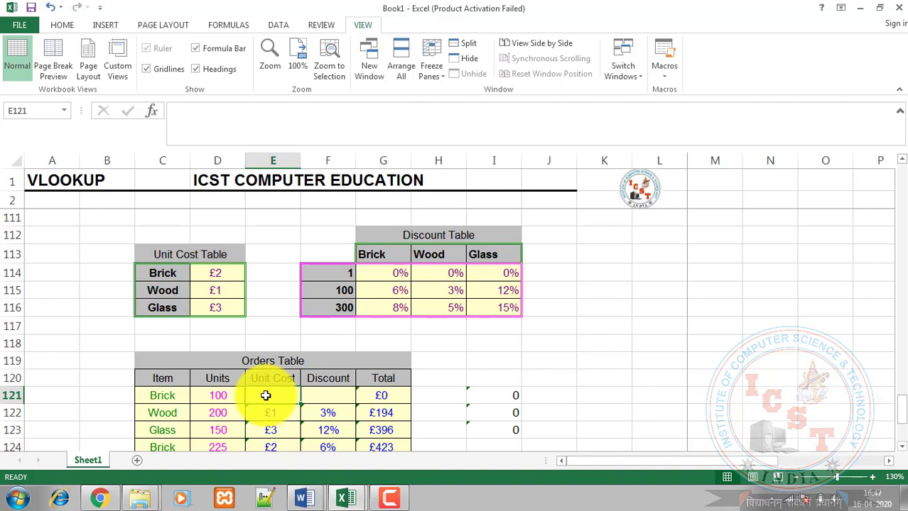
type("=")
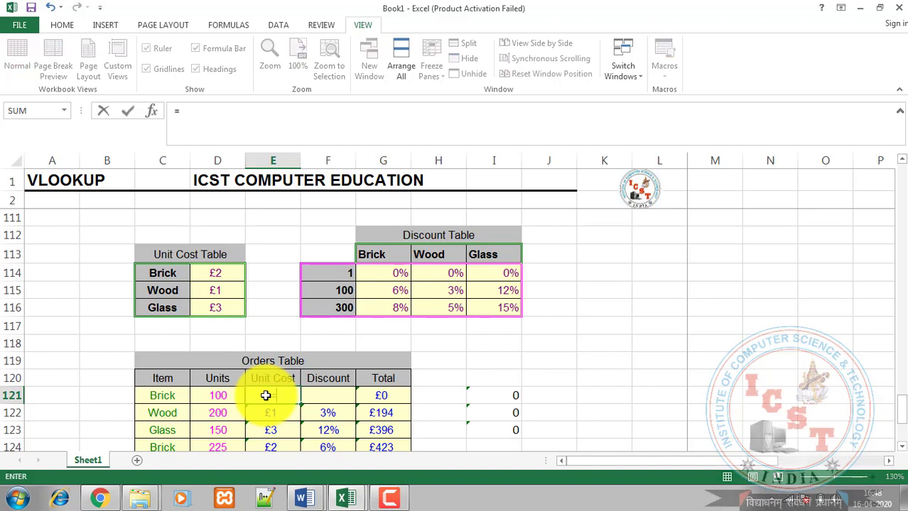
type("vloo")
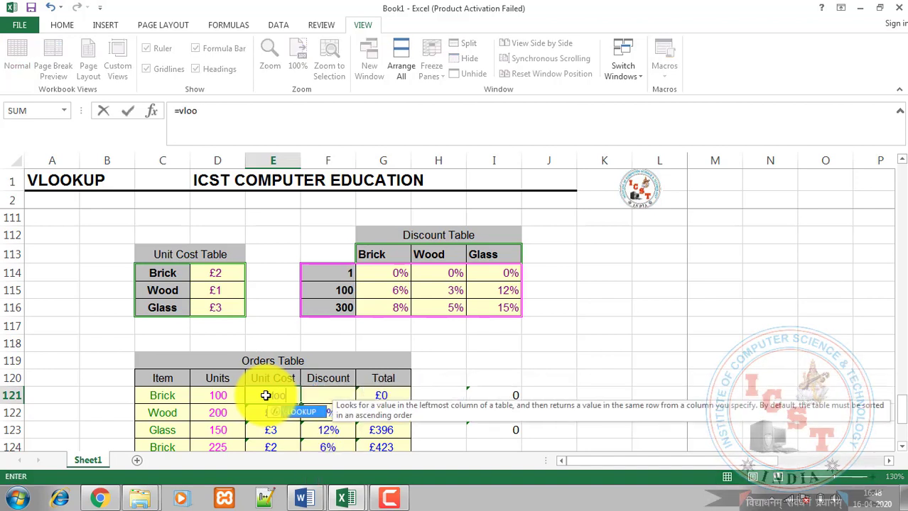
key("Tab")
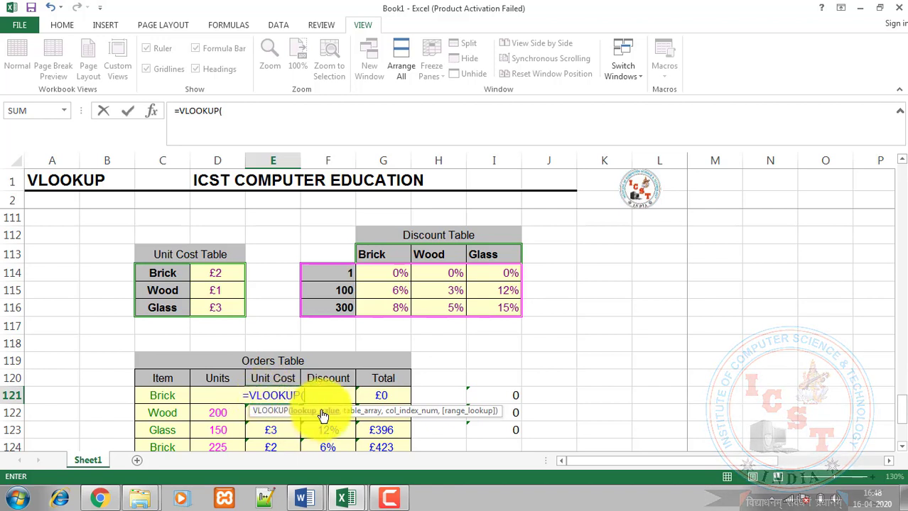
left_click(167, 398)
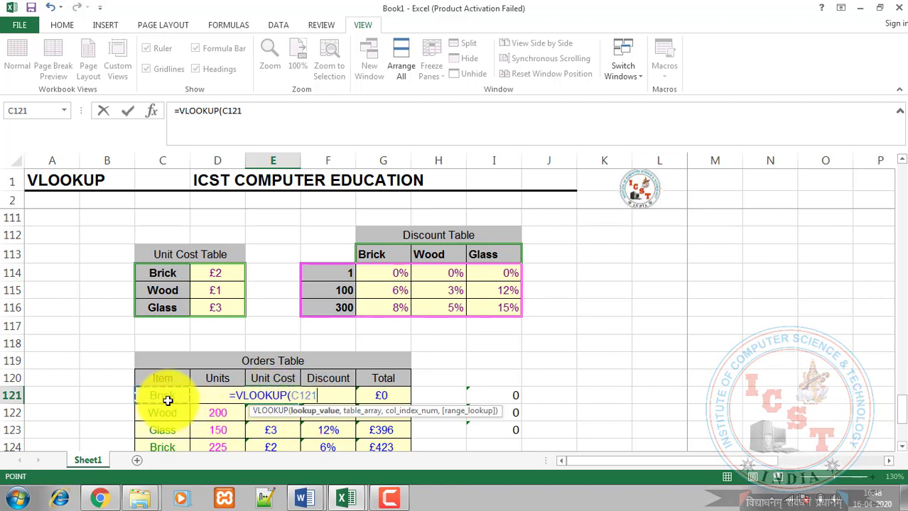
type(",")
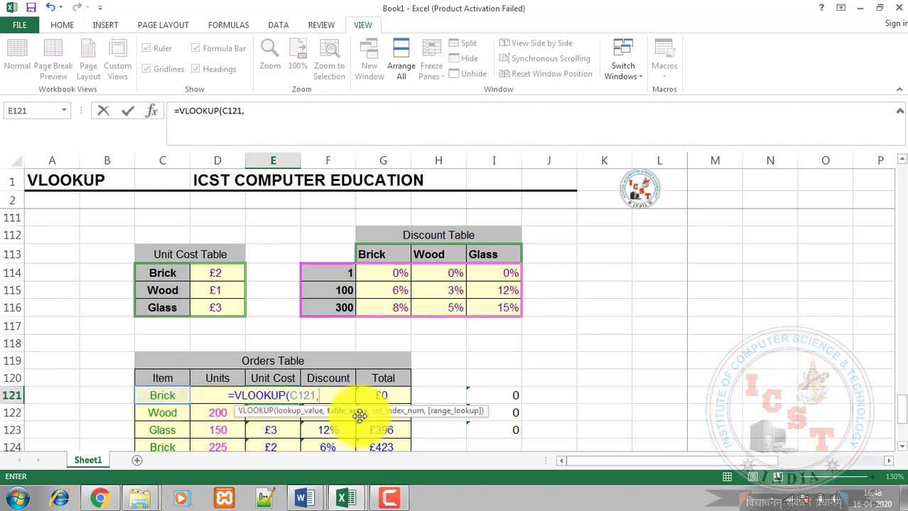
left_click_drag(152, 274, 225, 311)
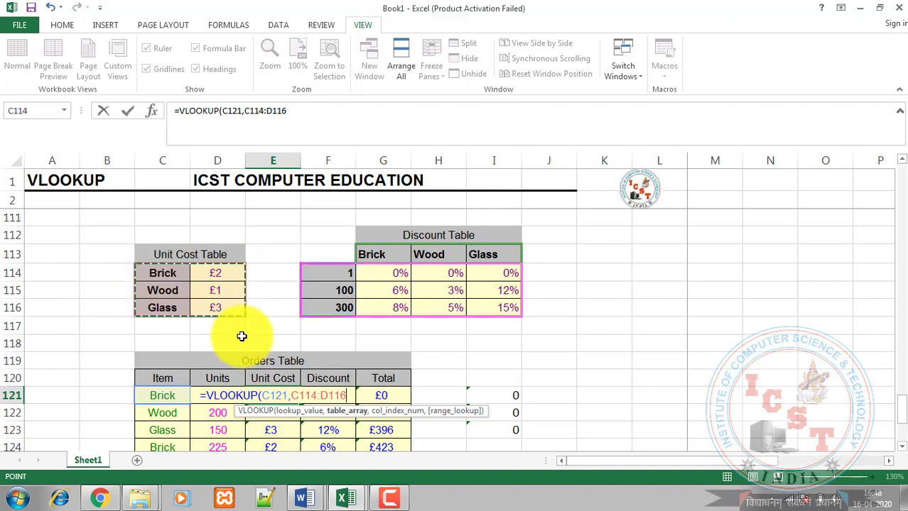
Finish the E121 VLOOKUP with column index 2 and FALSE for an exact match
type(",")
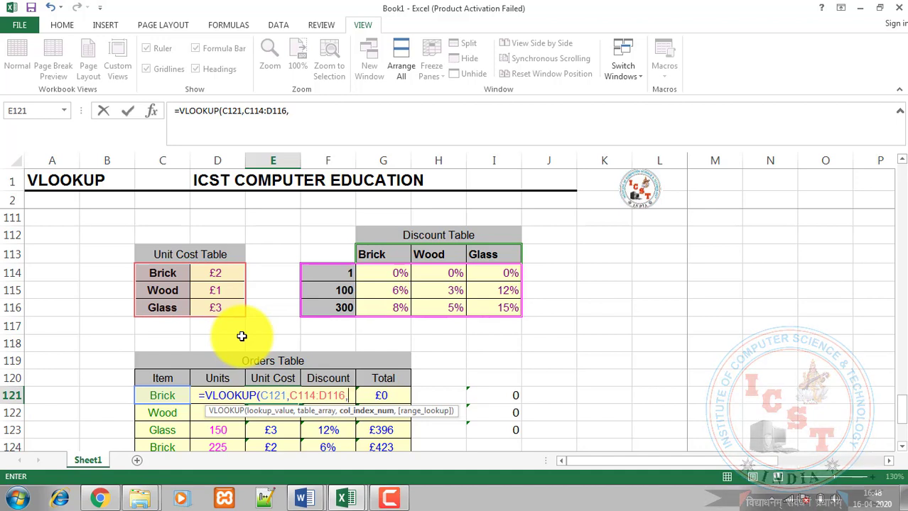
type("2")
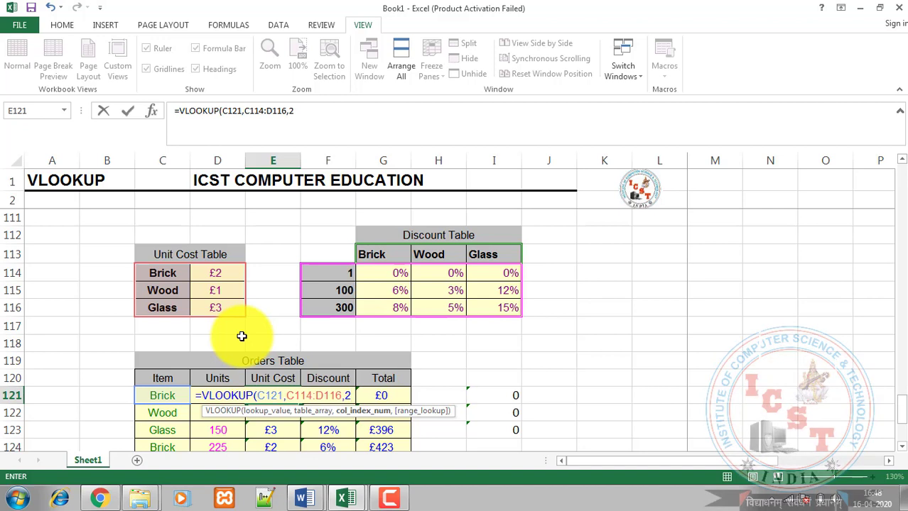
type(",")
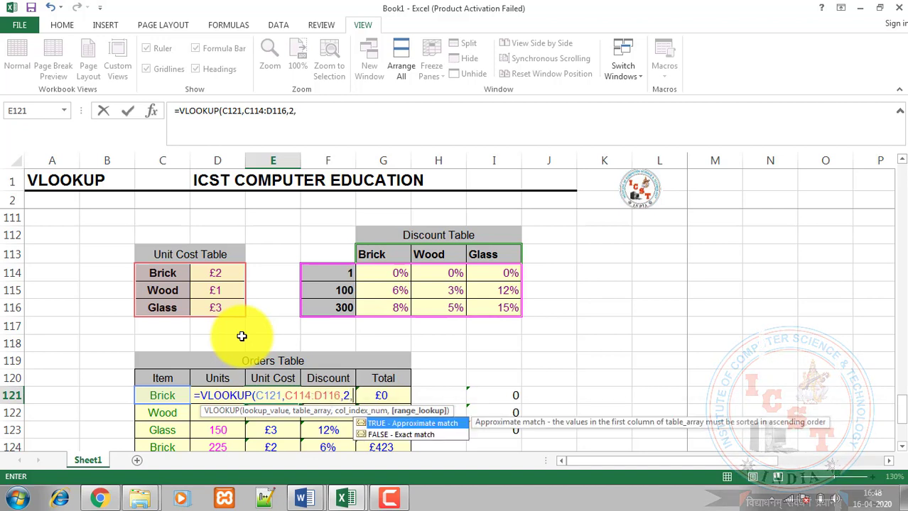
key("Down")
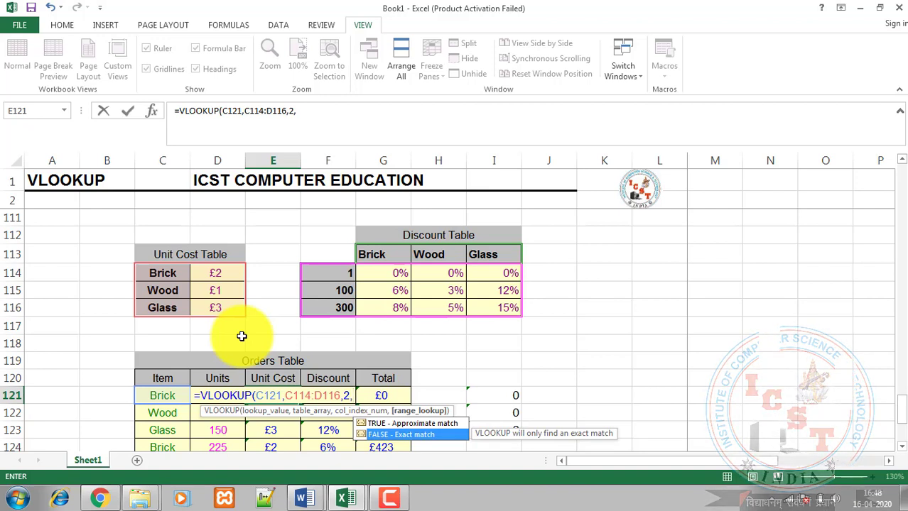
key("Tab")
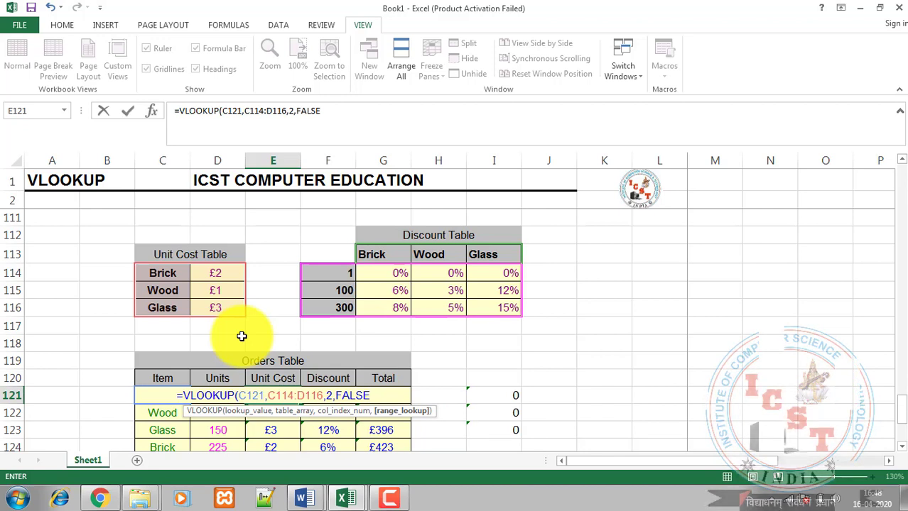
type(")")
key("Return")
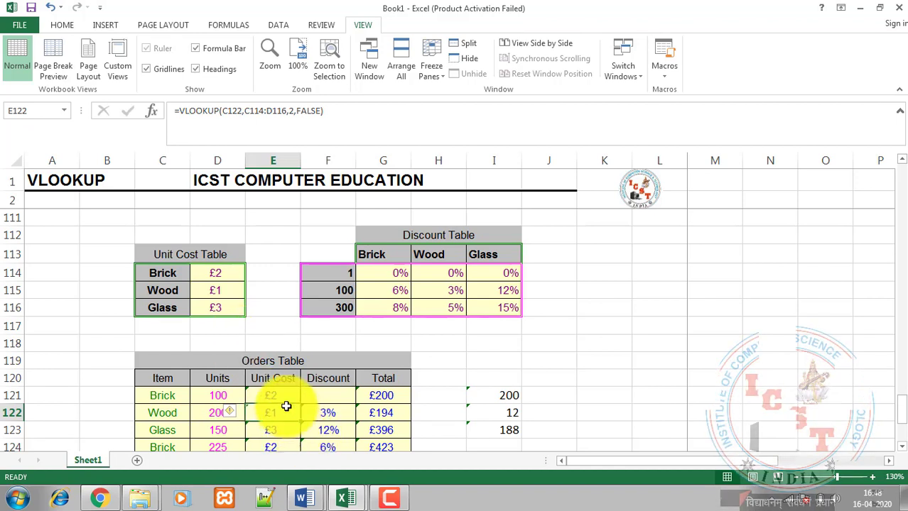
left_click(316, 396)
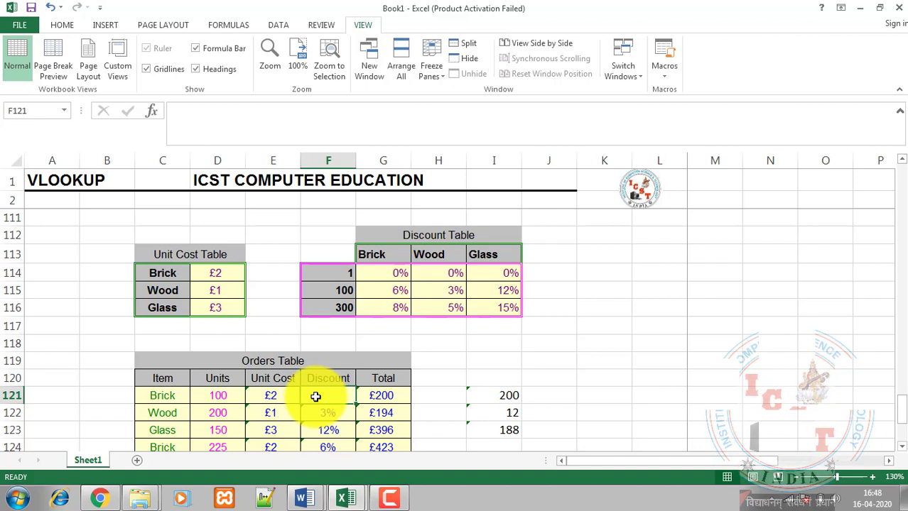
type("=")
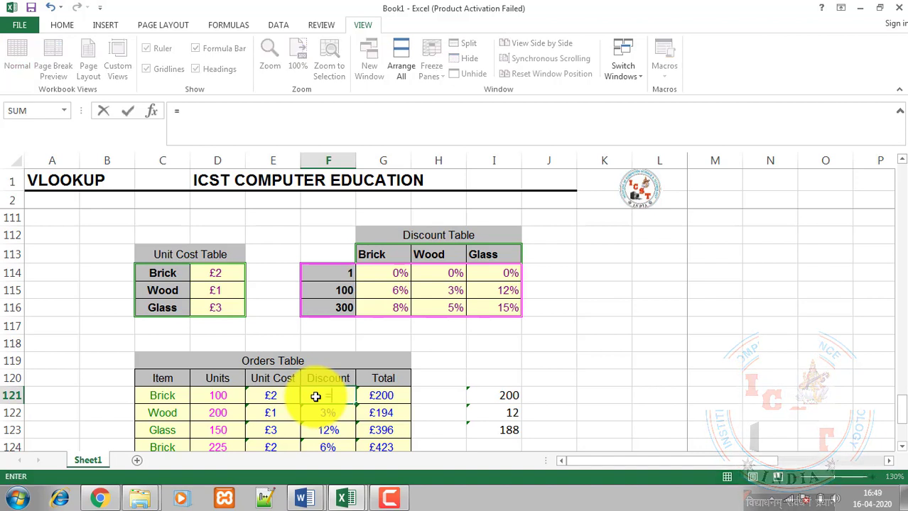
type("vloo")
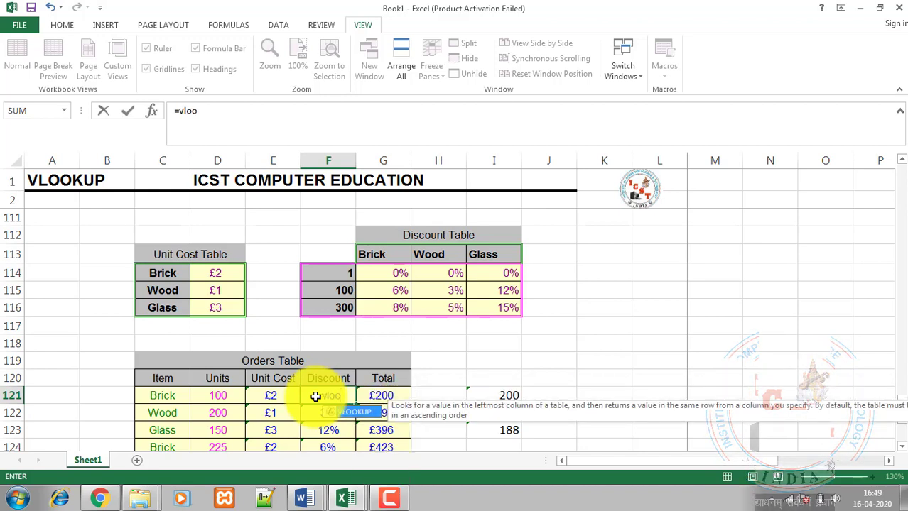
key("BackSpace")
key("BackSpace")
key("BackSpace")
key("BackSpace")
key("BackSpace")
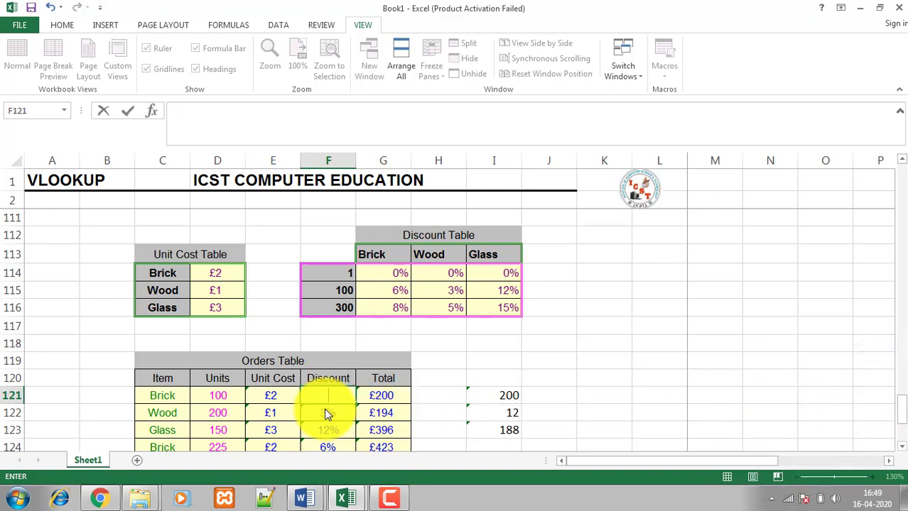
left_click(327, 414)
left_click(325, 401)
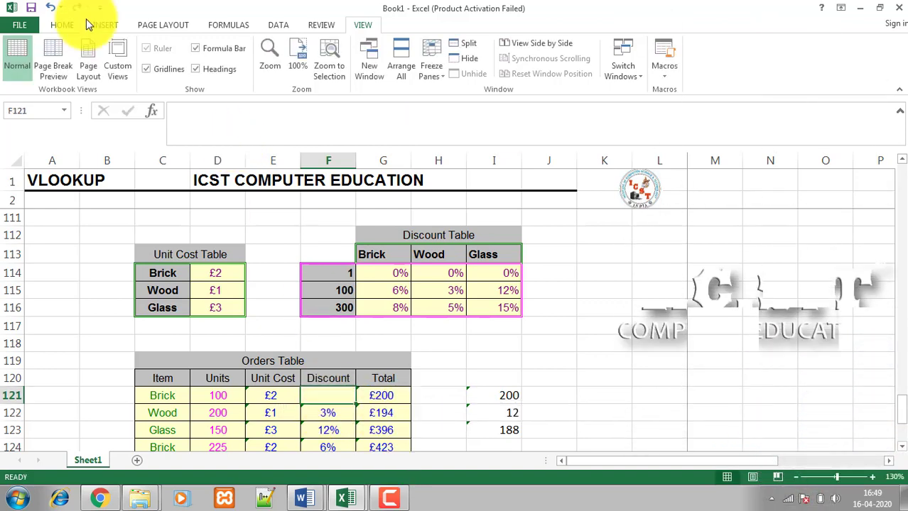
Left-align the discount cell F121 and start a VLOOKUP in it with D121 as the lookup value
left_click(62, 23)
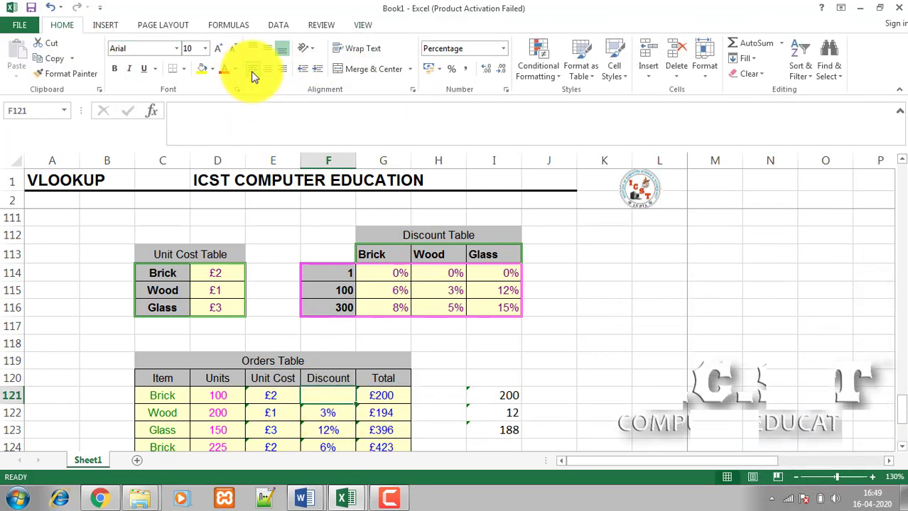
type("=")
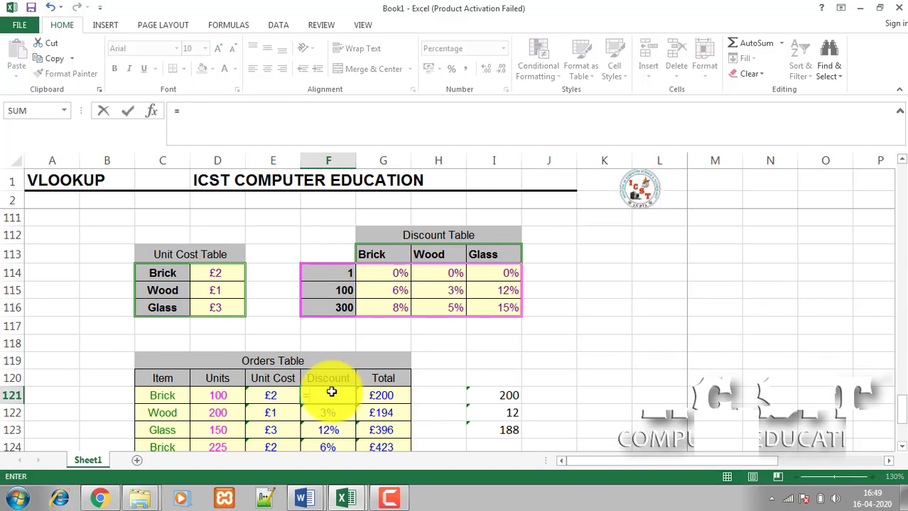
type("vlookup")
key("Tab")
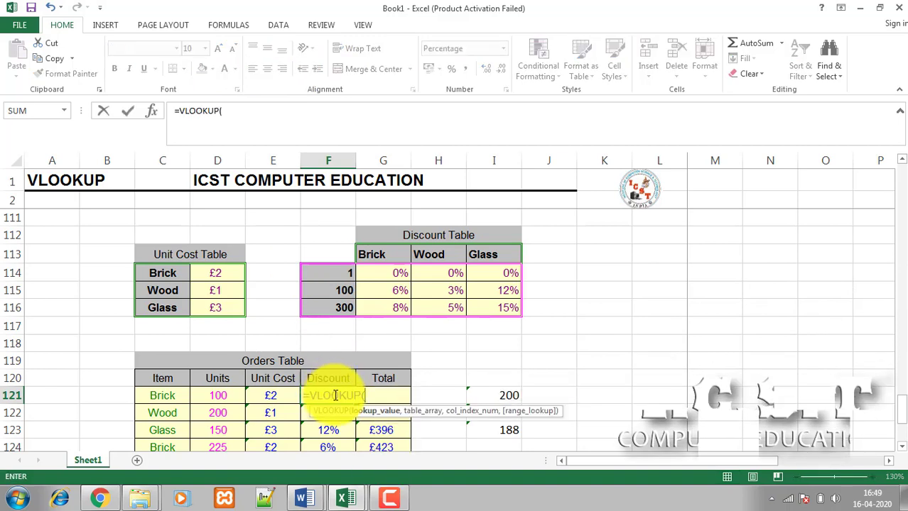
left_click(218, 396)
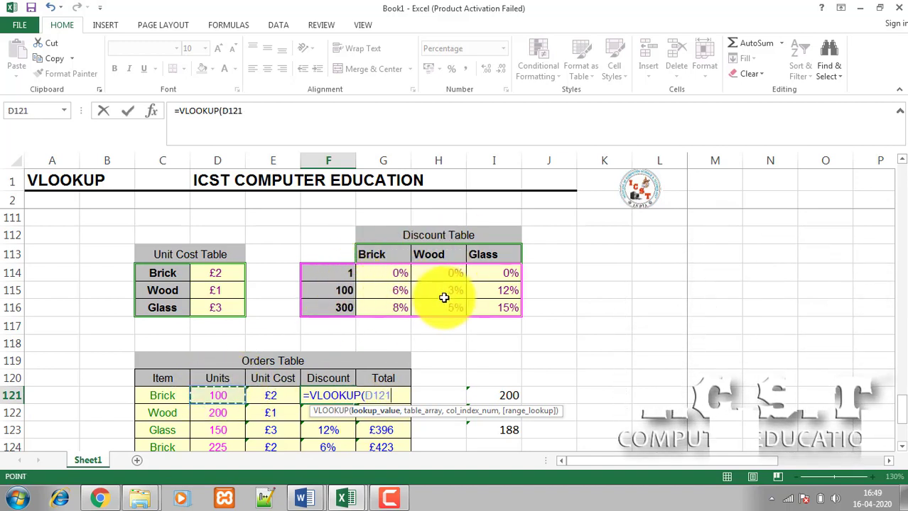
Set the table array of the F121 VLOOKUP to the Discount Table range F114:I116
type(",")
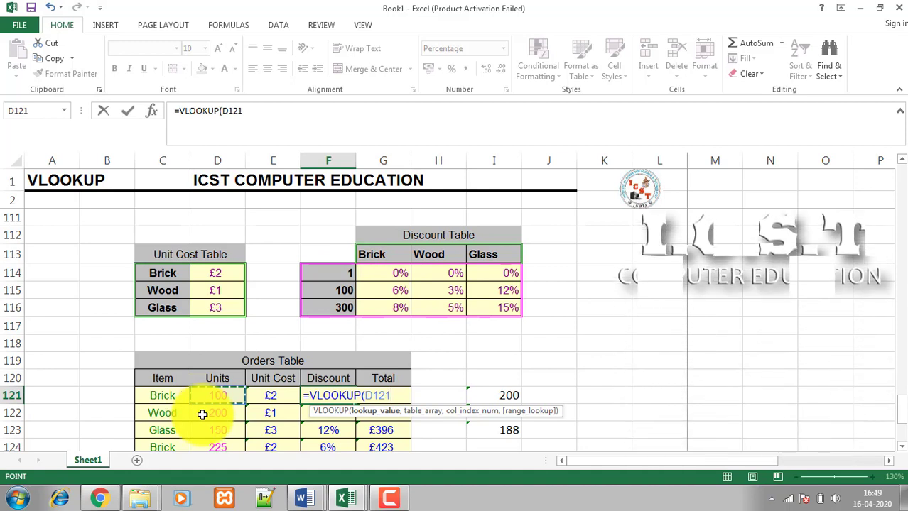
left_click(326, 273)
left_click_drag(363, 290, 497, 310)
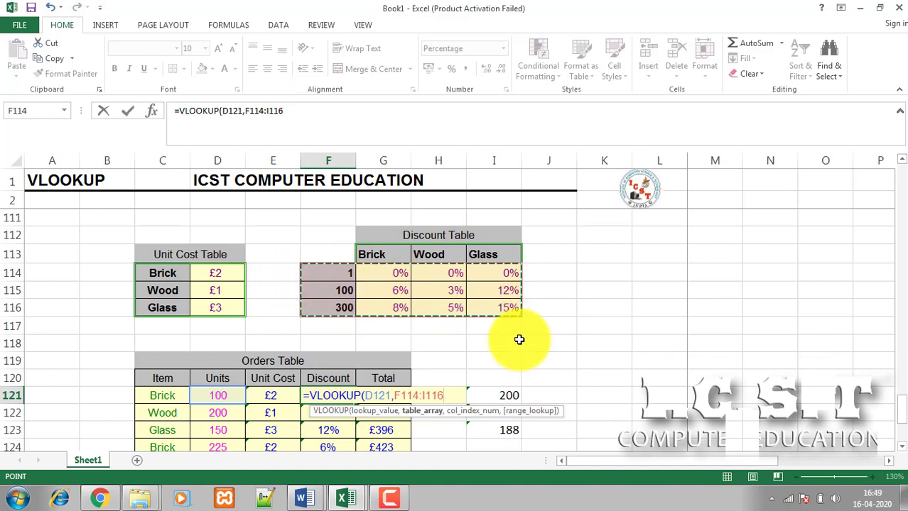
type(",")
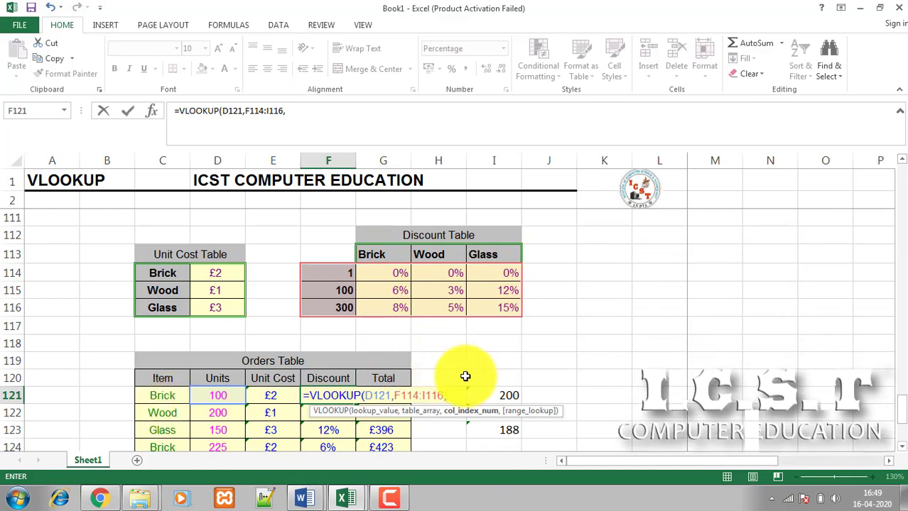
Add MATCH as the column index in F121, looking up C121 in G113:I113 with exact match 0, plus 1
type("match")
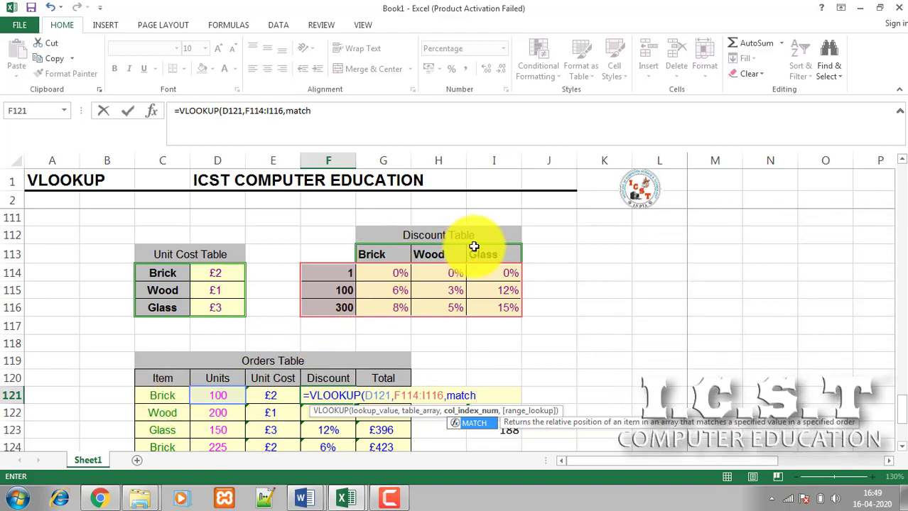
type("(")
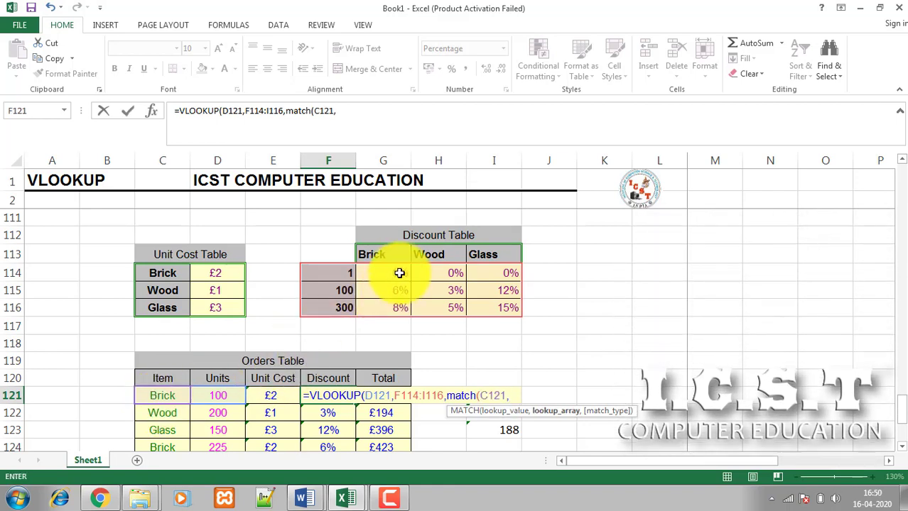
left_click_drag(385, 253, 502, 254)
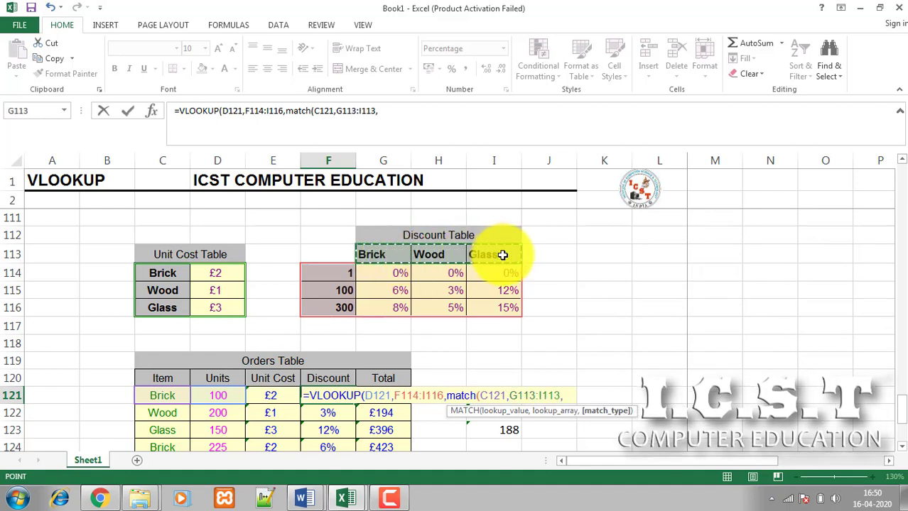
key("Down")
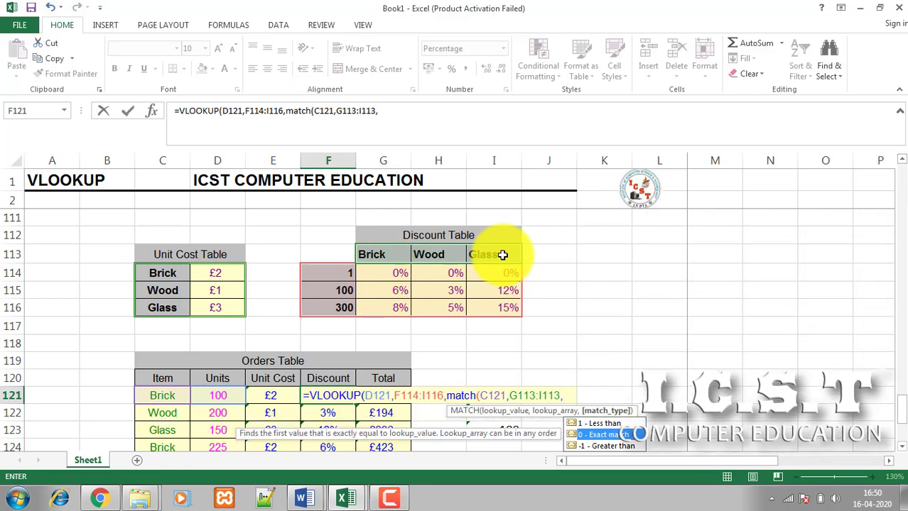
key("Tab")
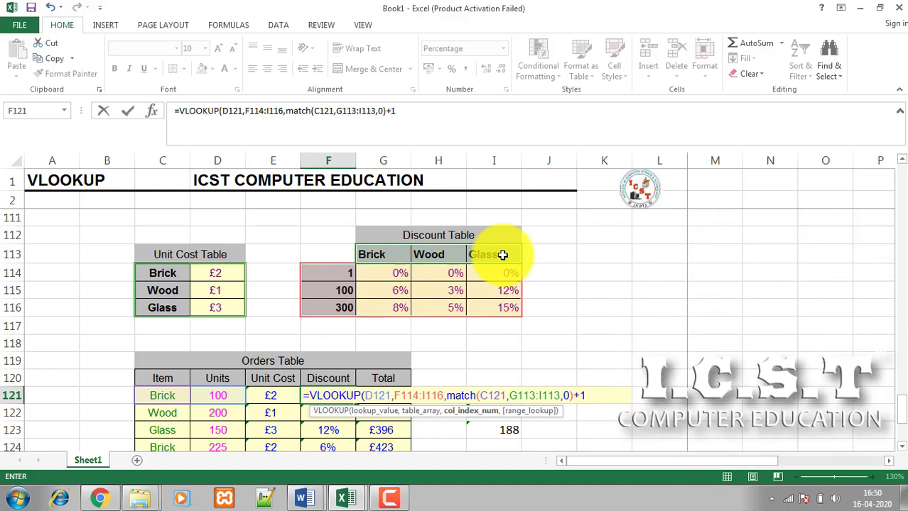
Finish the F121 VLOOKUP with TRUE for an approximate match and center the cell's content
type(",")
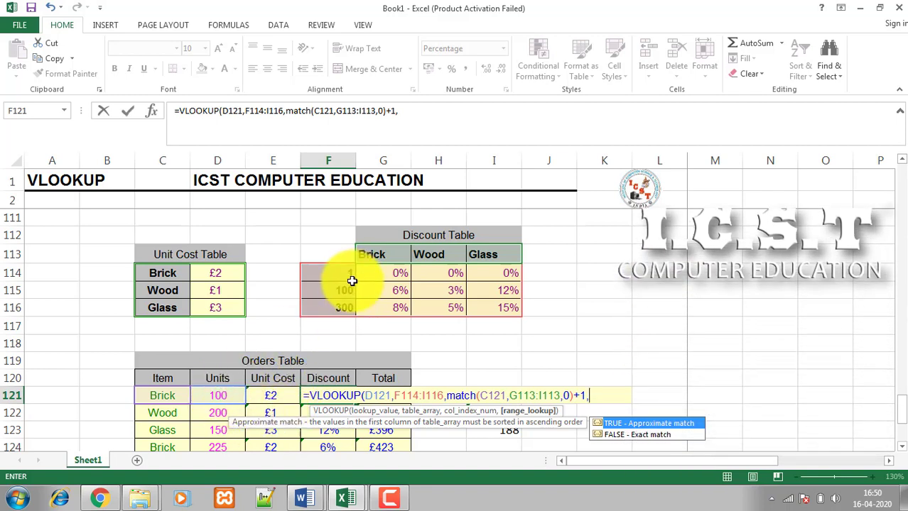
left_click_drag(335, 272, 343, 302)
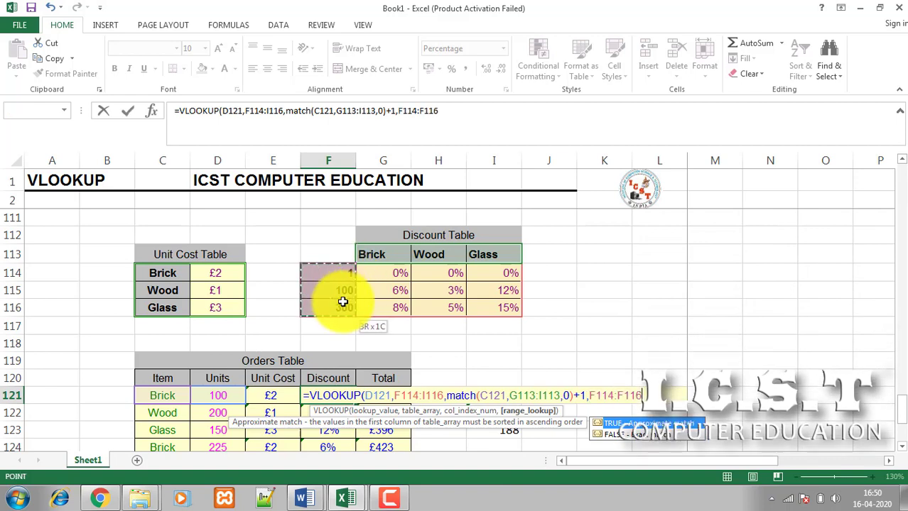
key("BackSpace")
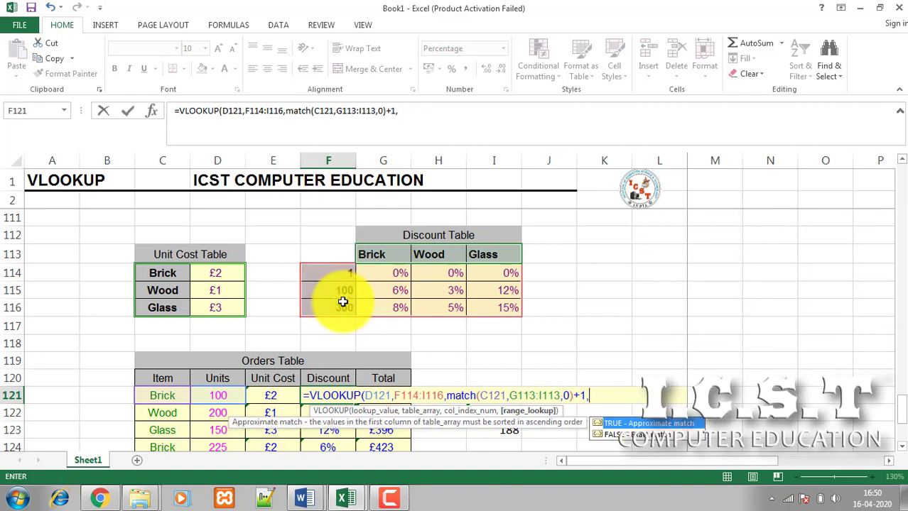
type("t")
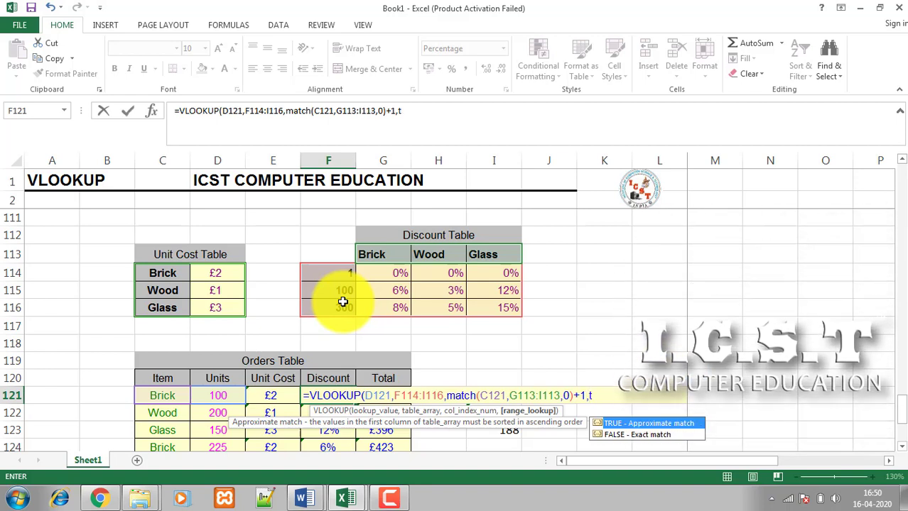
key("Tab")
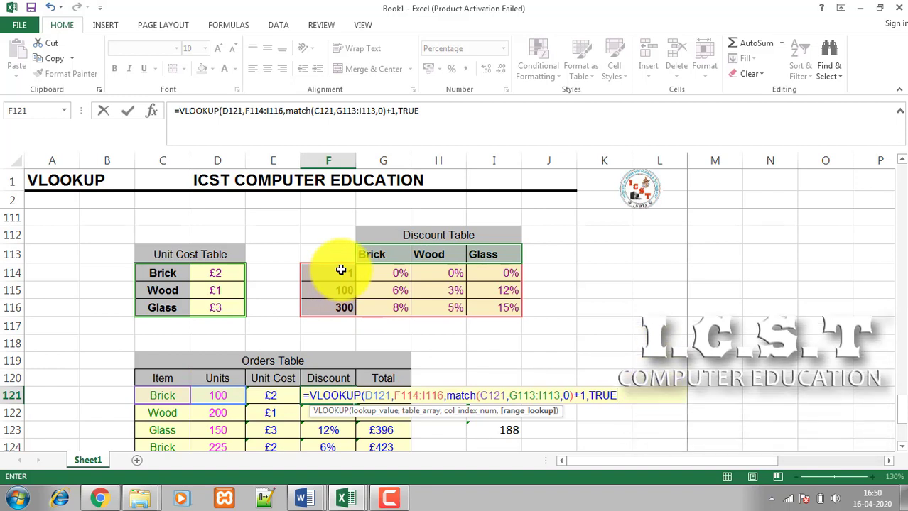
type(")")
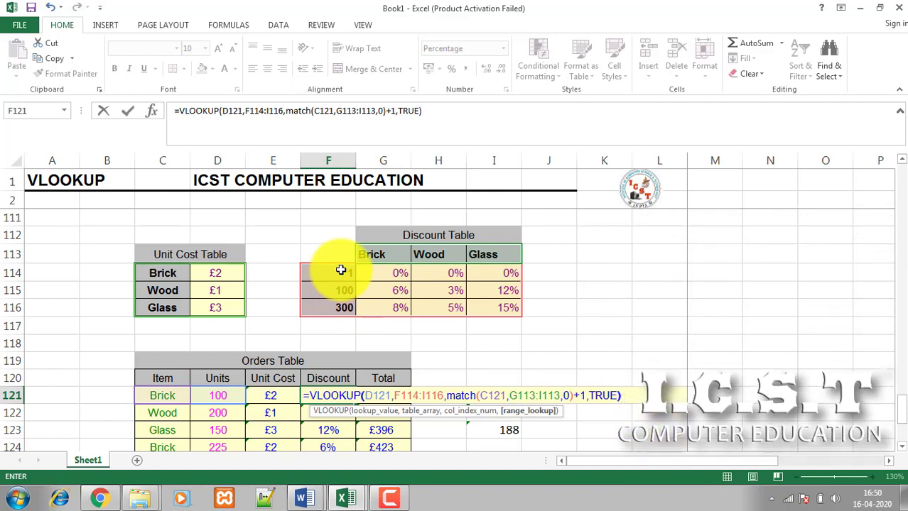
key("Return")
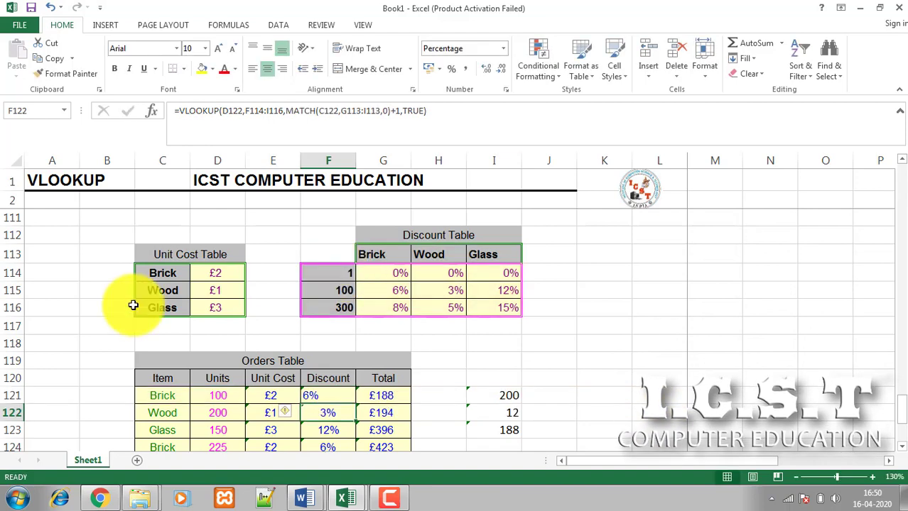
left_click(268, 71)
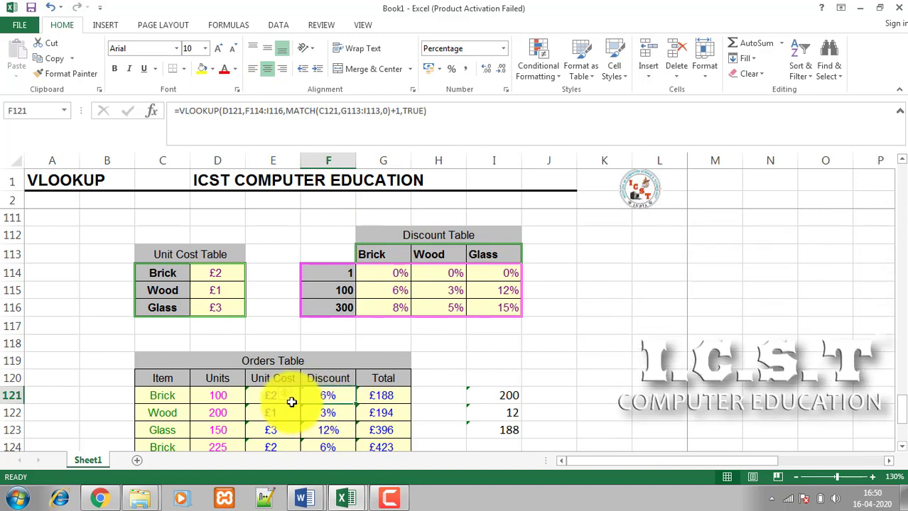
Set the first Brick order's units in D121 to 98 and check its discount against the Discount Table
left_click(215, 399)
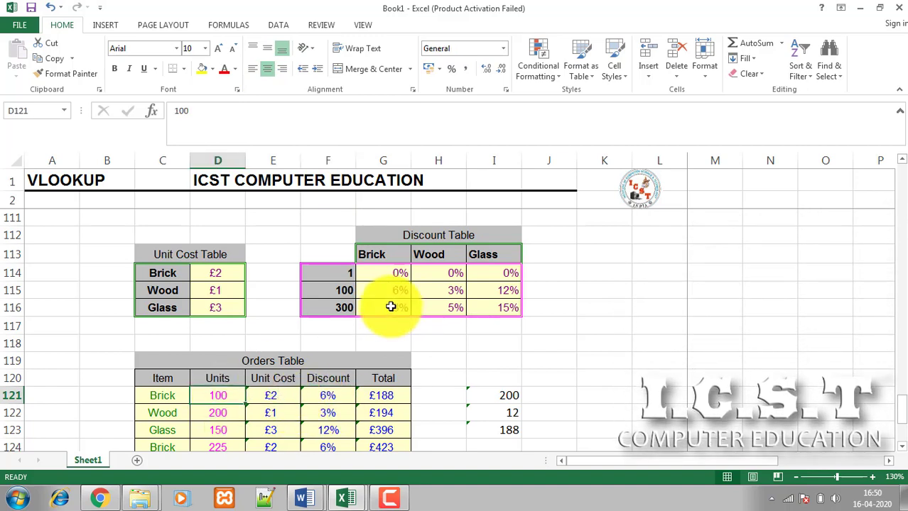
left_click_drag(354, 292, 392, 292)
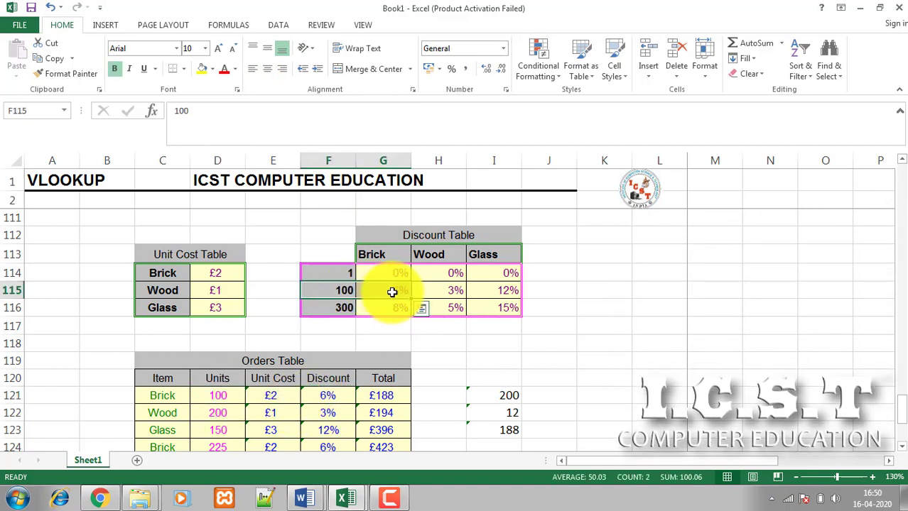
left_click(218, 394)
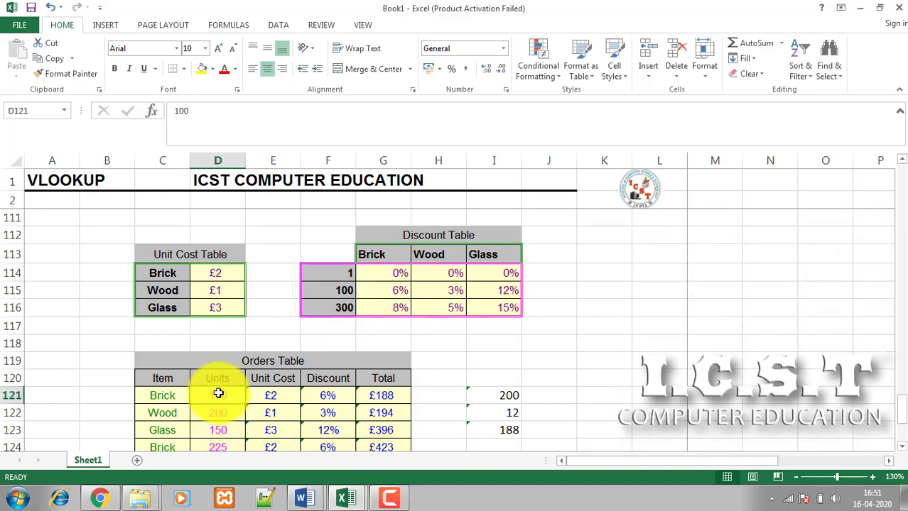
type("98")
key("Return")
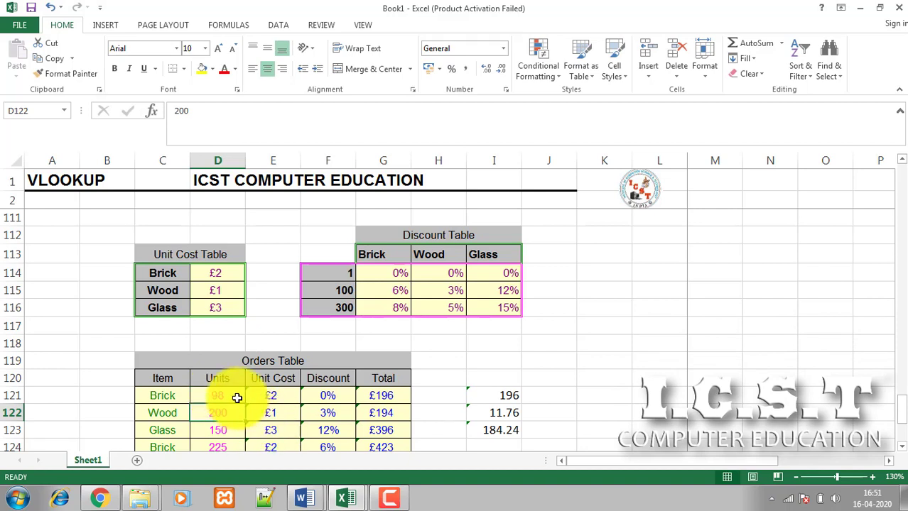
left_click(335, 397)
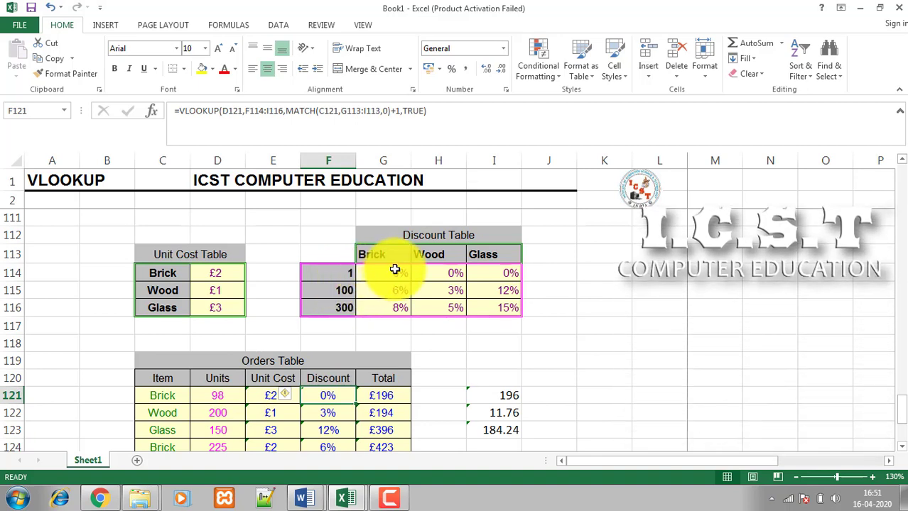
left_click(339, 272)
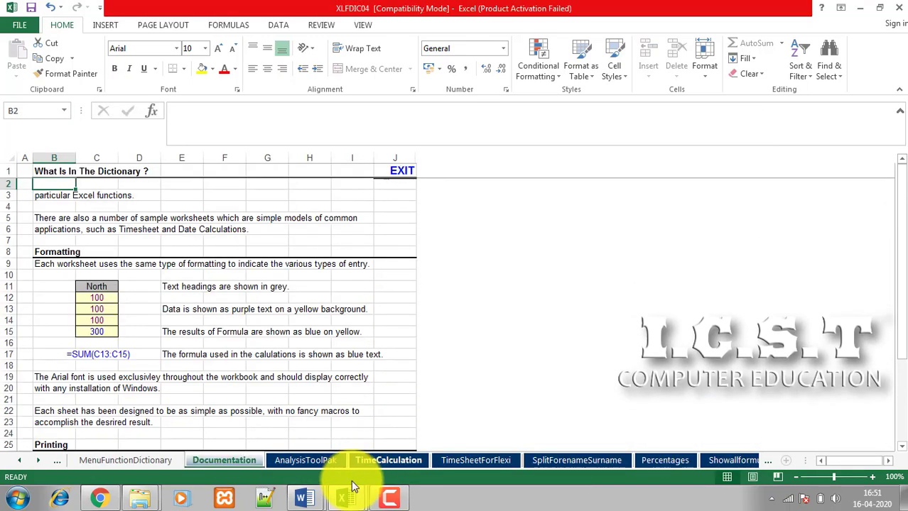
Return to the Book1 workbook and set the Brick units in D121 to 150
mouse_move(348, 497)
left_click(398, 432)
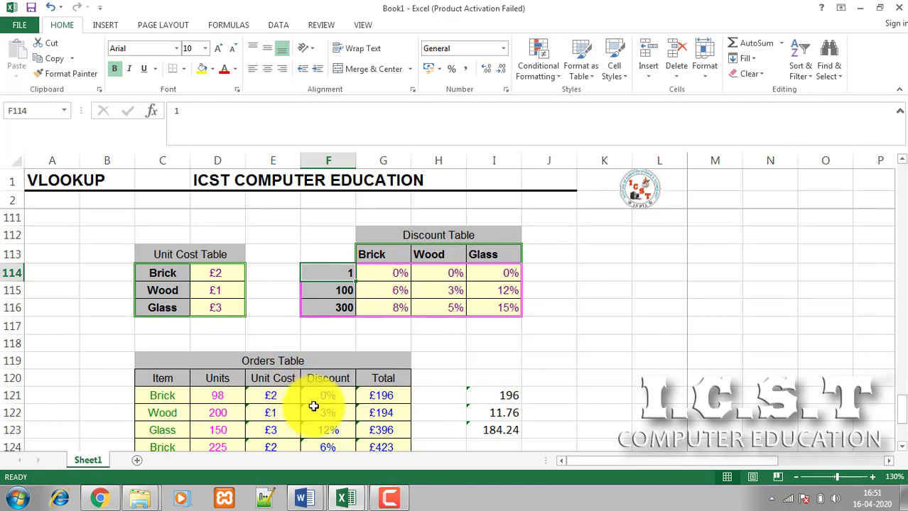
left_click(206, 395)
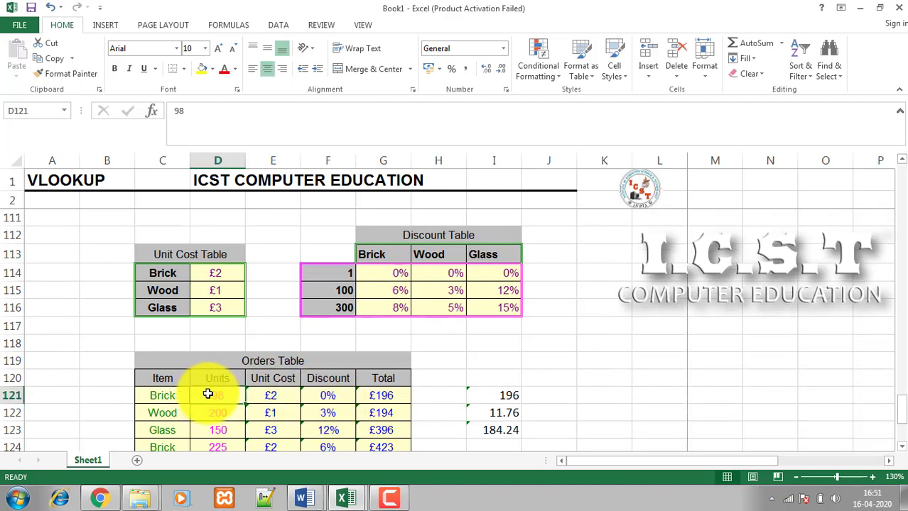
type("150")
key("Return")
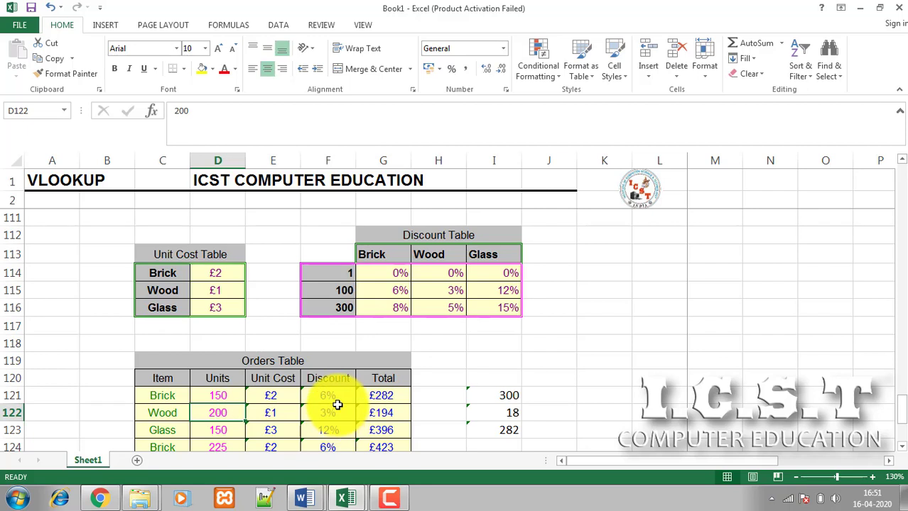
Set the Brick units in D121 to 350 and inspect the discount in F121
left_click(222, 398)
type("350")
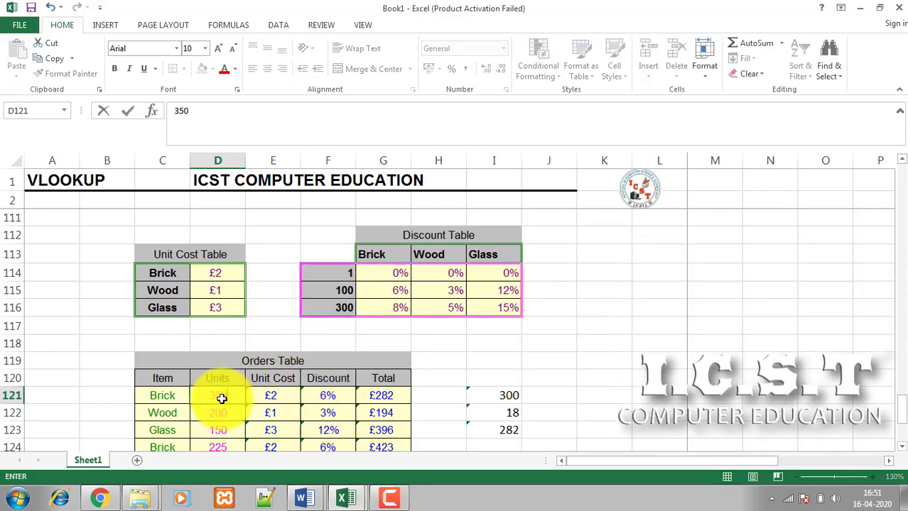
key("Return")
left_click(333, 398)
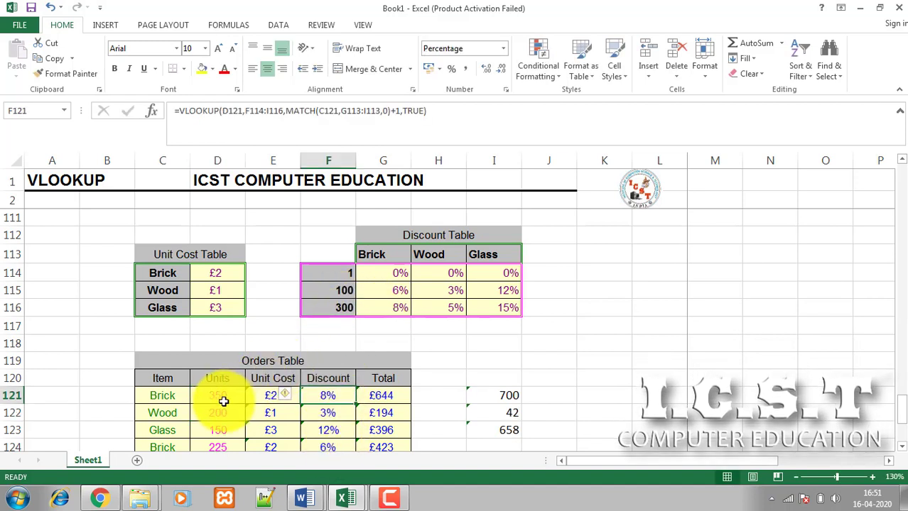
Set the Brick units in D121 to 5000 and compare the discount with the 300-unit row of the Discount Table
type("5000")
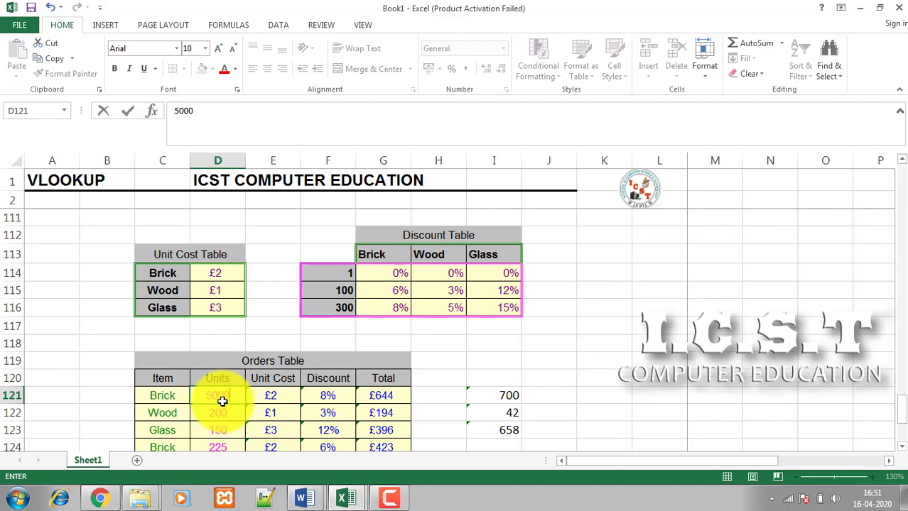
key("Return")
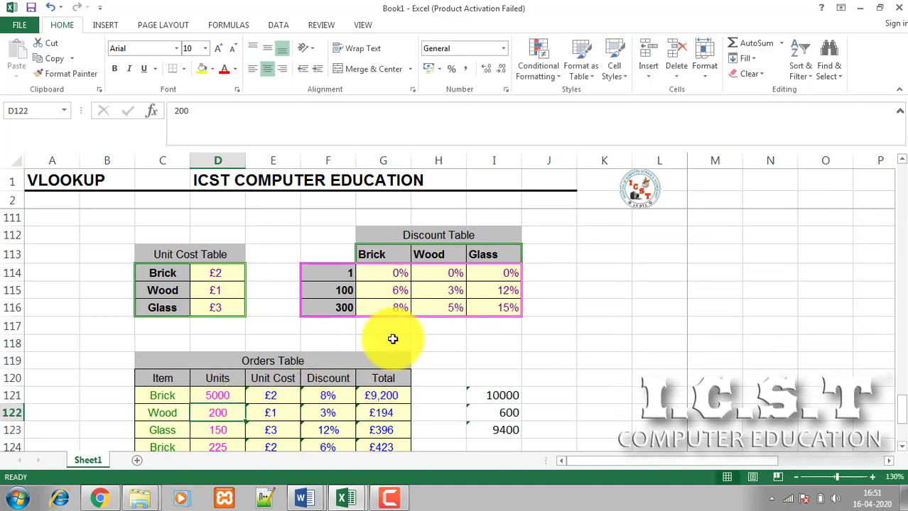
left_click(338, 309)
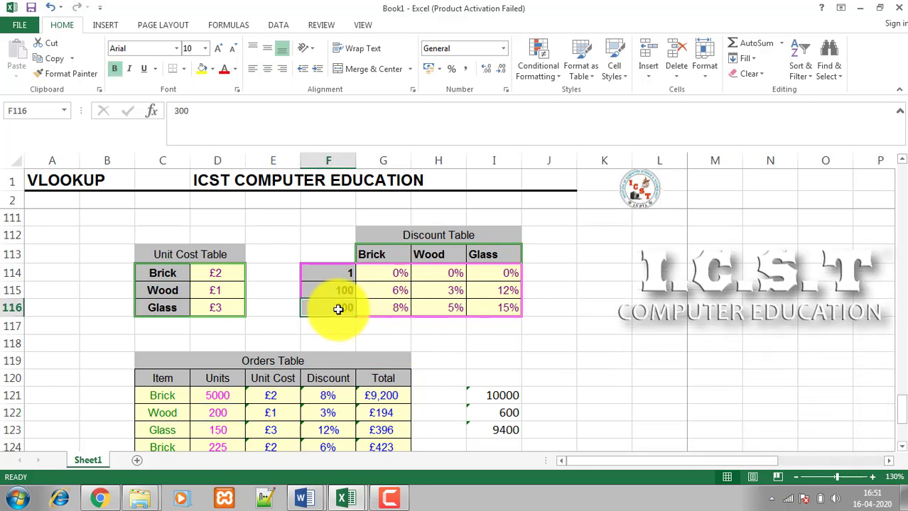
left_click(259, 396)
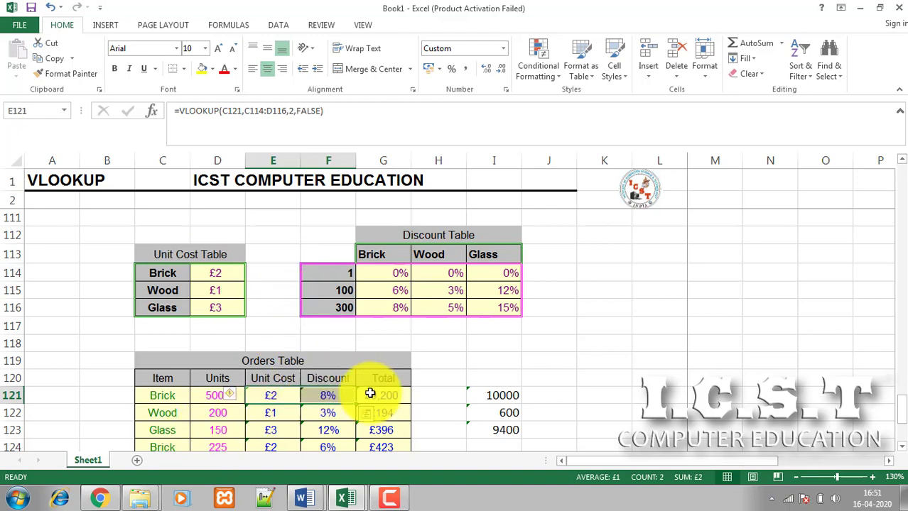
Inspect the total formula in G121 and set the Brick units in D121 to 200
scroll(896, 408, "down", 2)
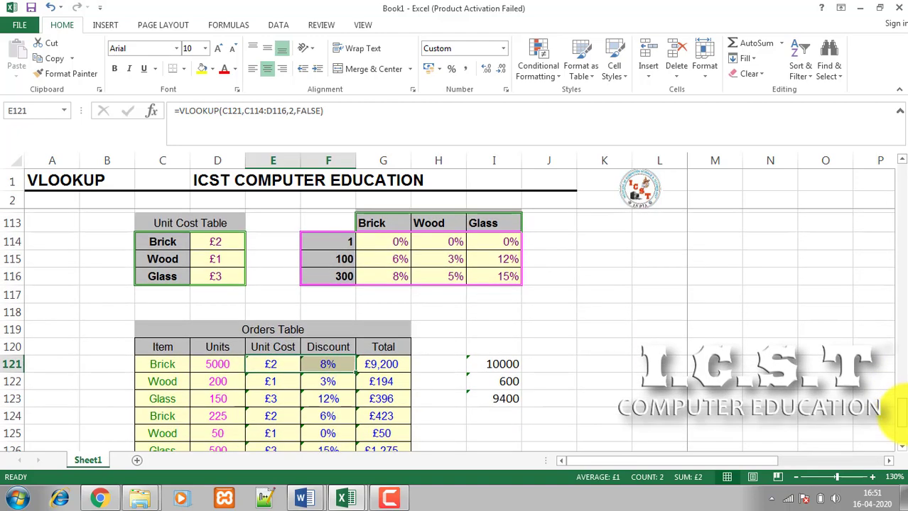
left_click(389, 309)
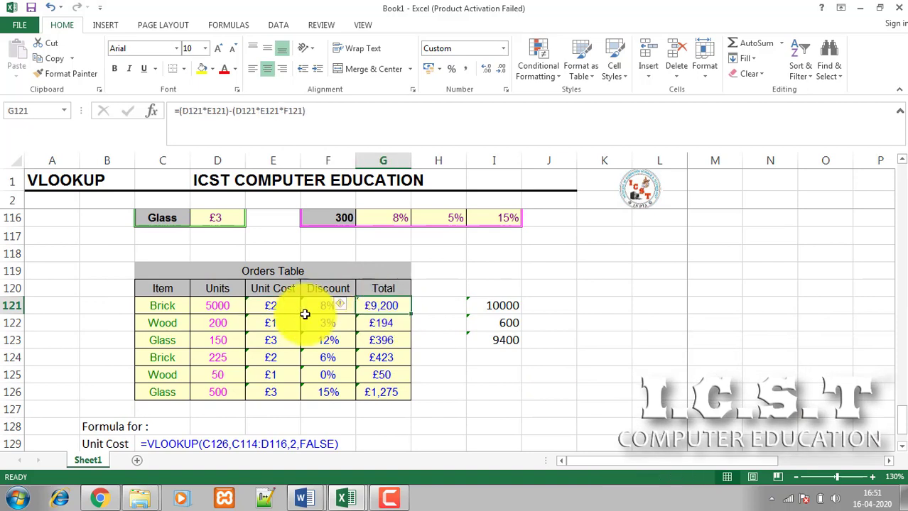
type("2")
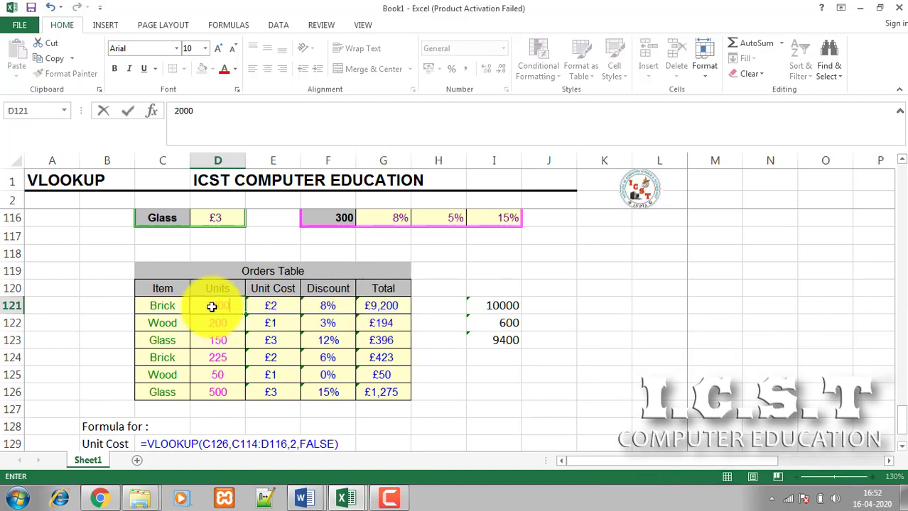
Re-enter the Brick total formula in G121 as =(D121*E121)-(D121*E121*F121)
left_click(379, 306)
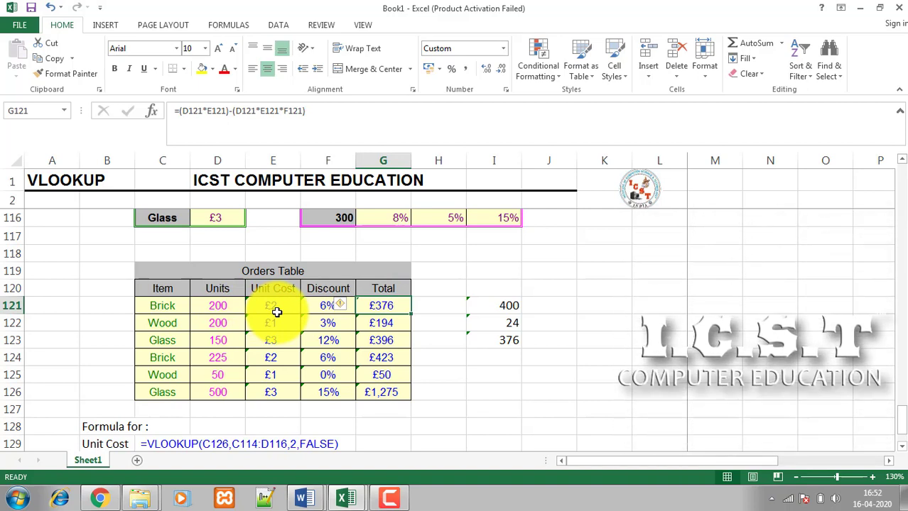
type("=(D121")
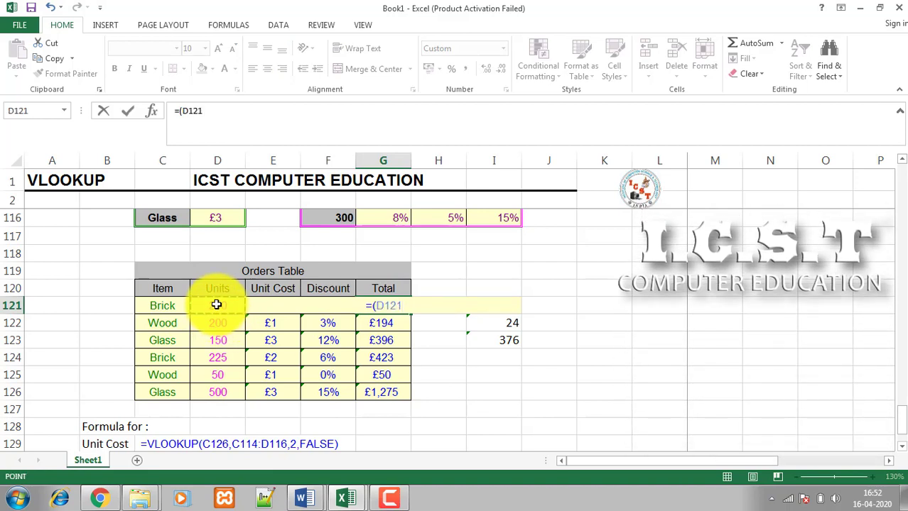
type("*")
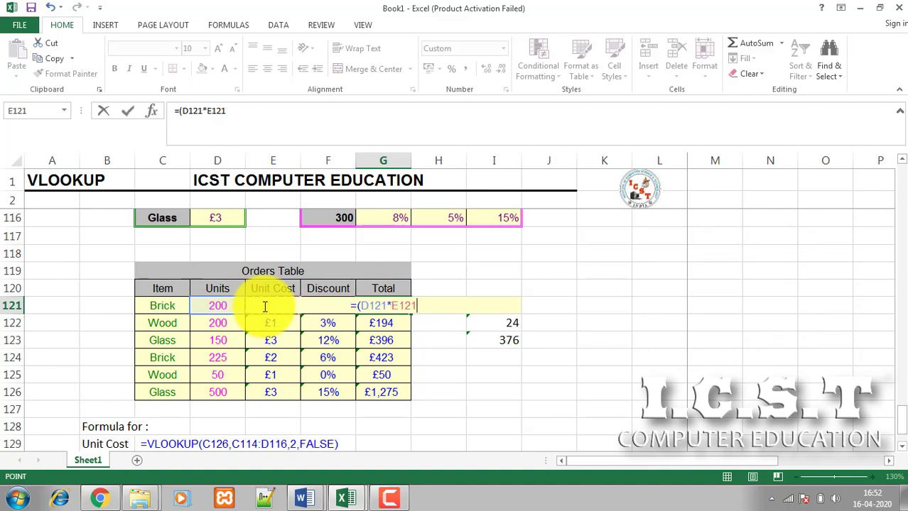
type(")-")
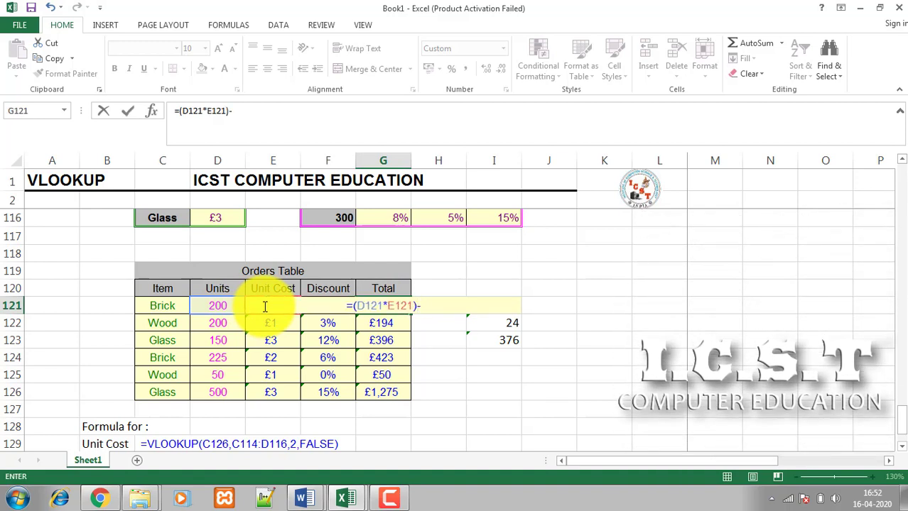
type("(")
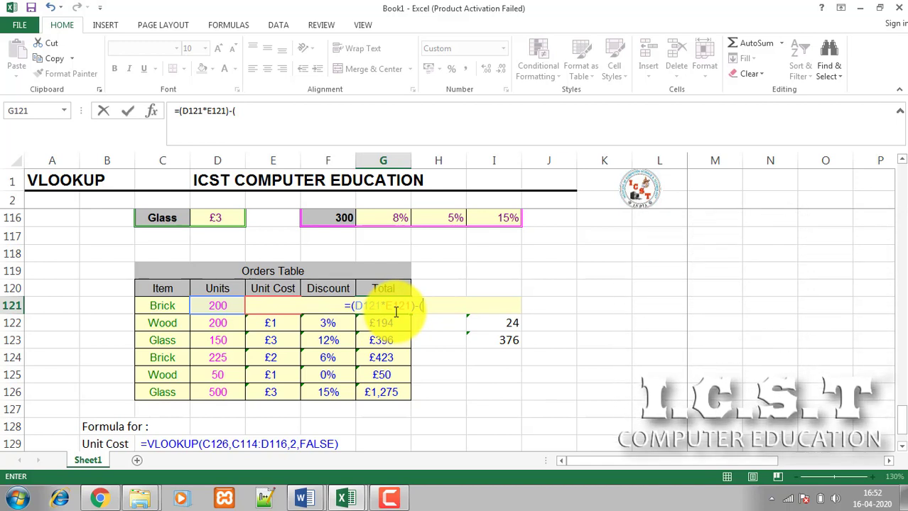
left_click(219, 305)
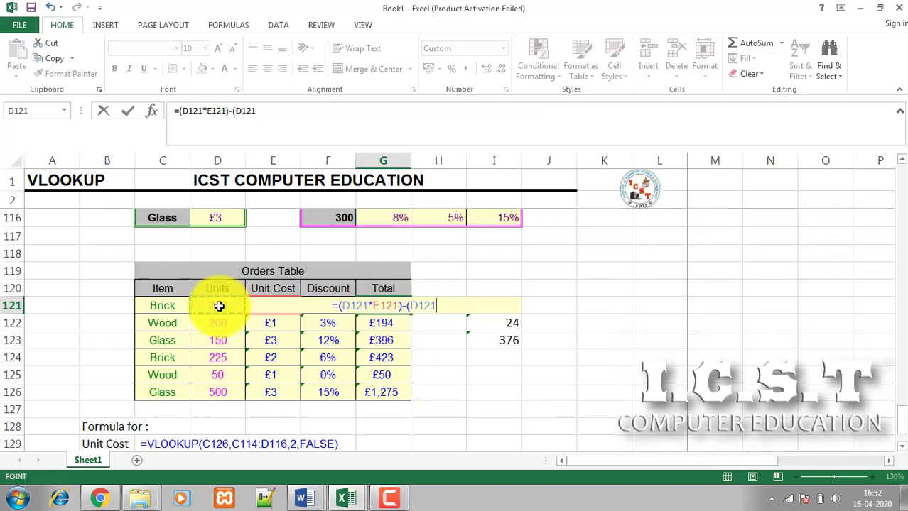
type("%")
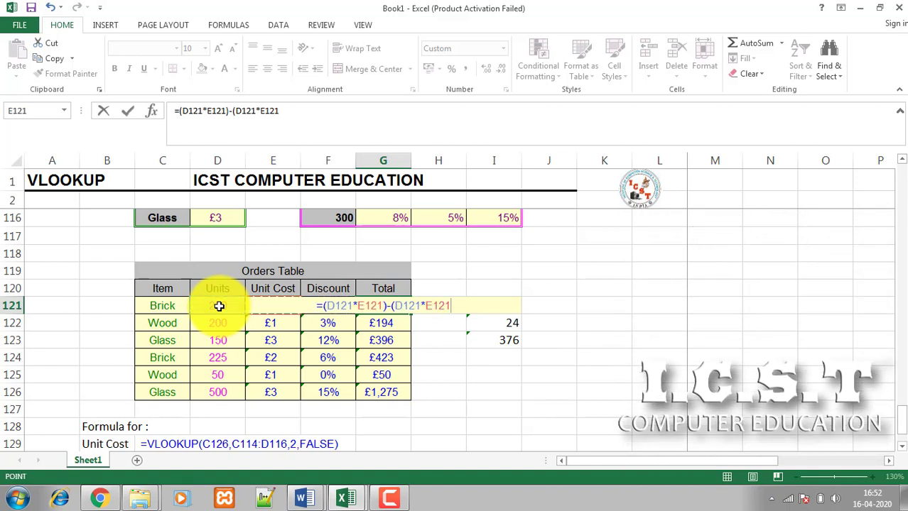
type("*")
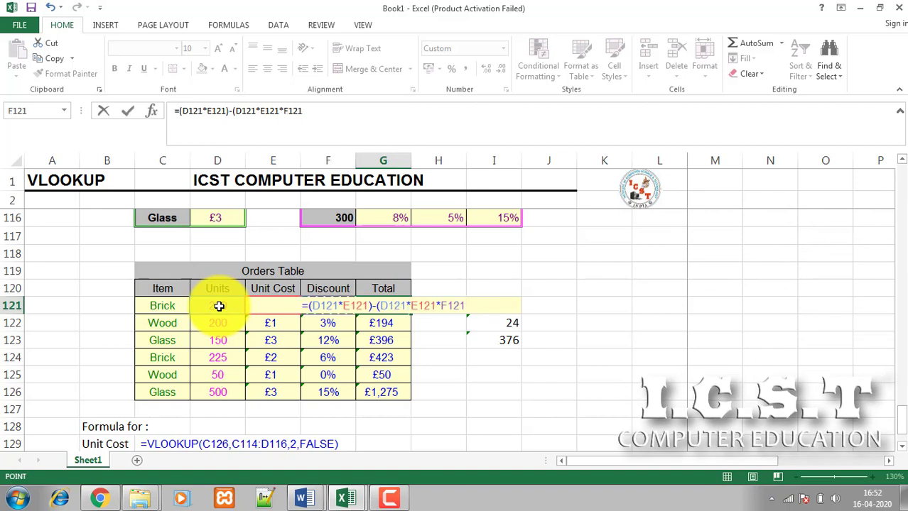
key("Return")
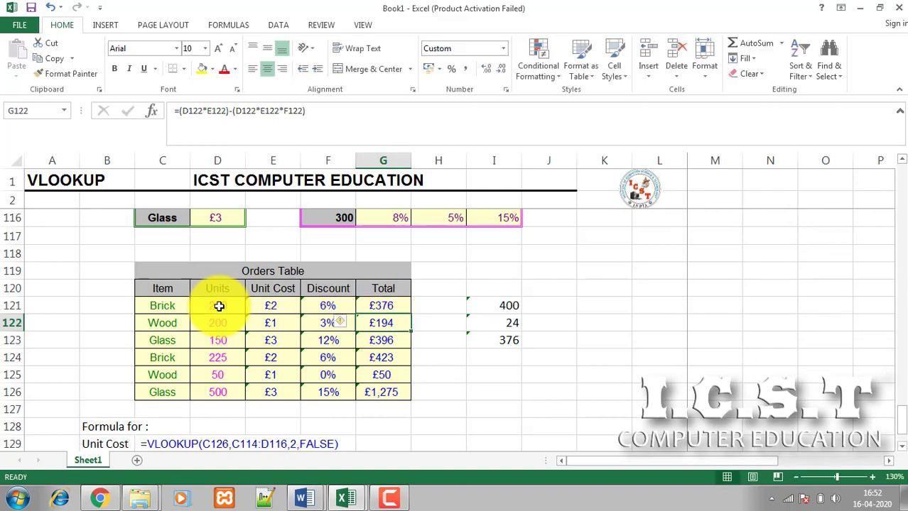
Compare the helper calculations in I121:I123 with the Brick total formula in G121
left_click(383, 304)
left_click(464, 413)
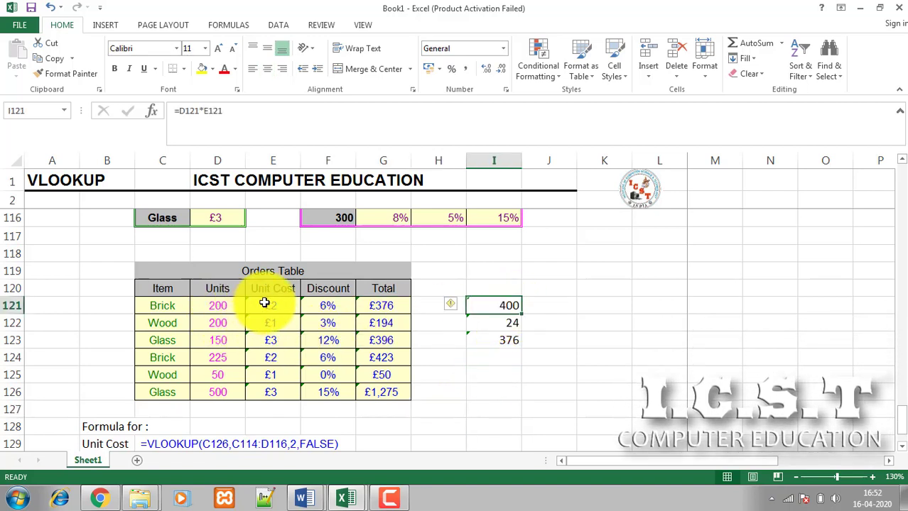
left_click(511, 325)
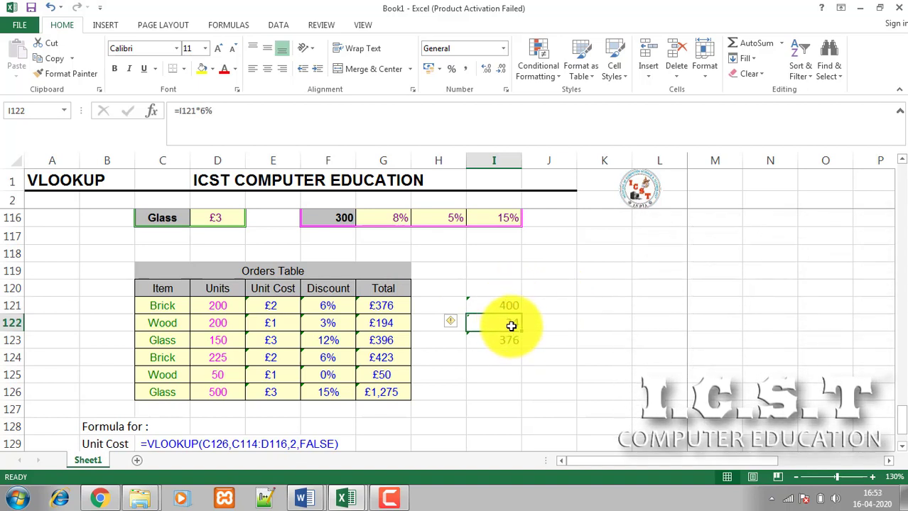
left_click_drag(510, 307, 502, 340)
left_click(509, 342)
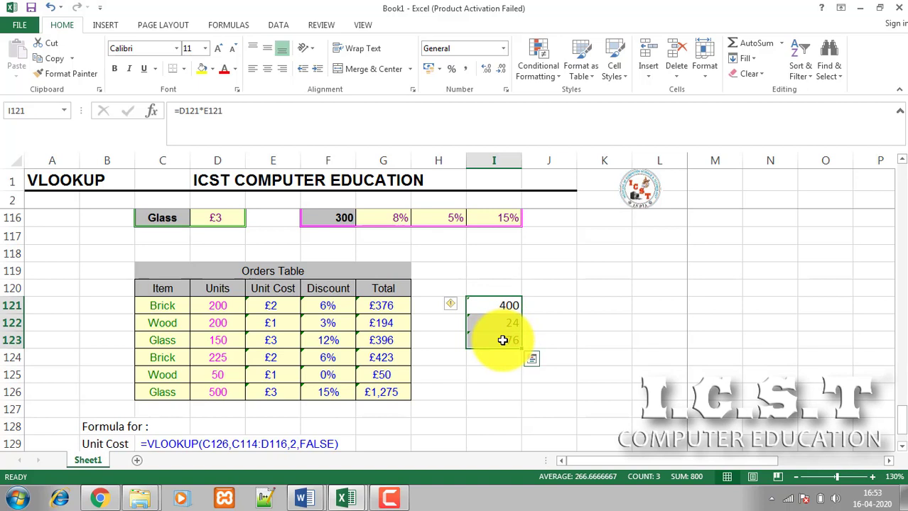
left_click(378, 304)
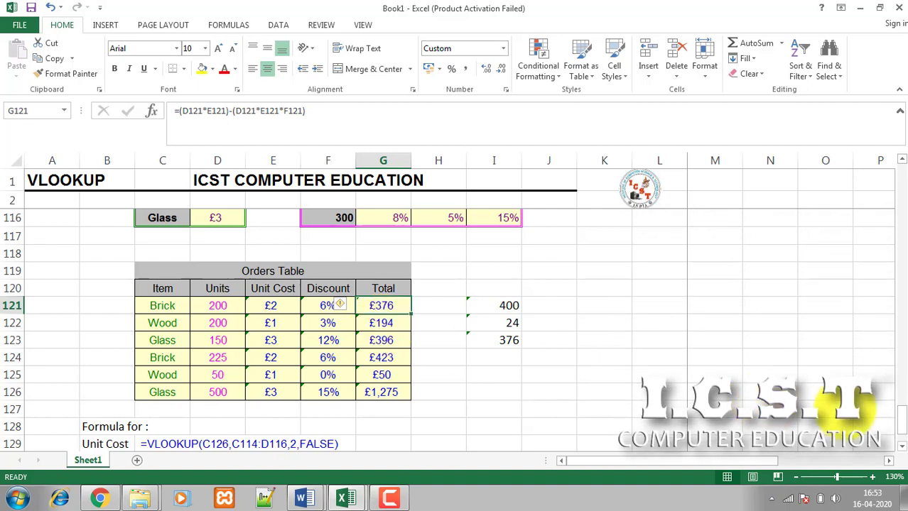
Review the formula notes below the Orders Table and inspect the VLOOKUP with MATCH cost formula in D74
scroll(902, 420, "down", 1)
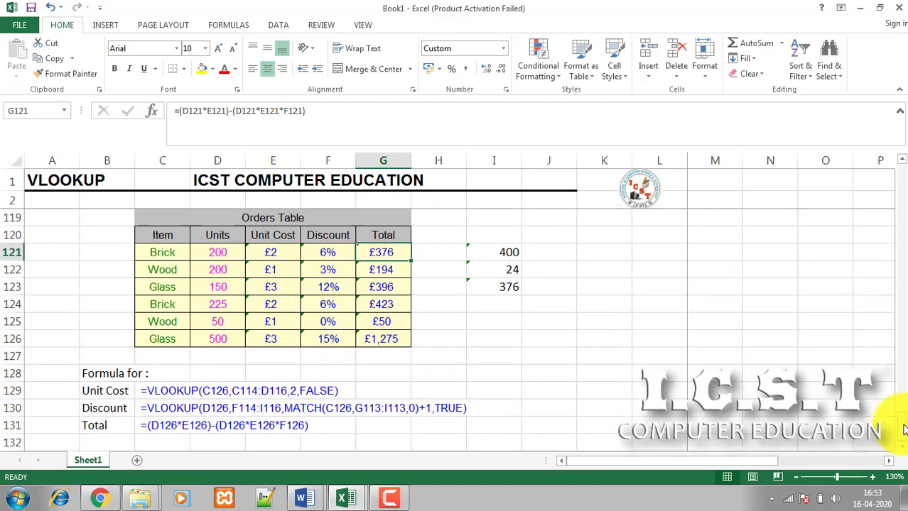
left_click_drag(897, 420, 892, 323)
left_click(229, 259)
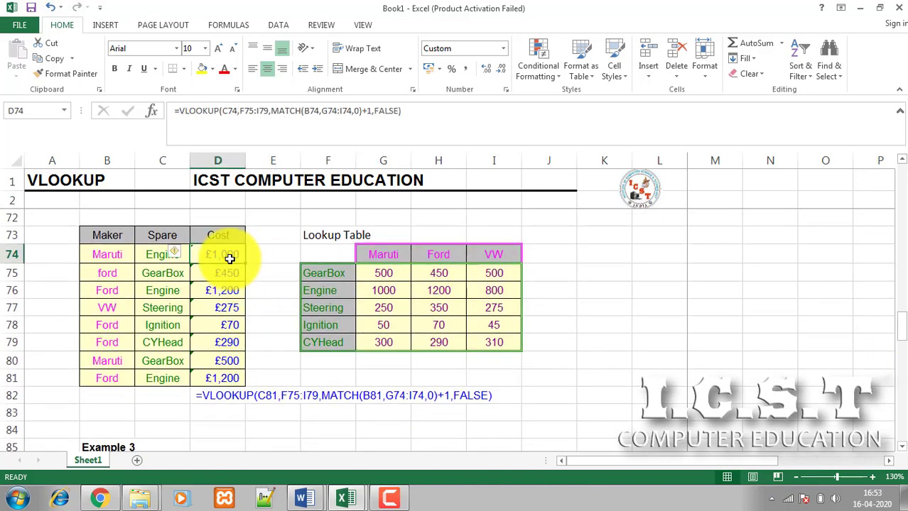